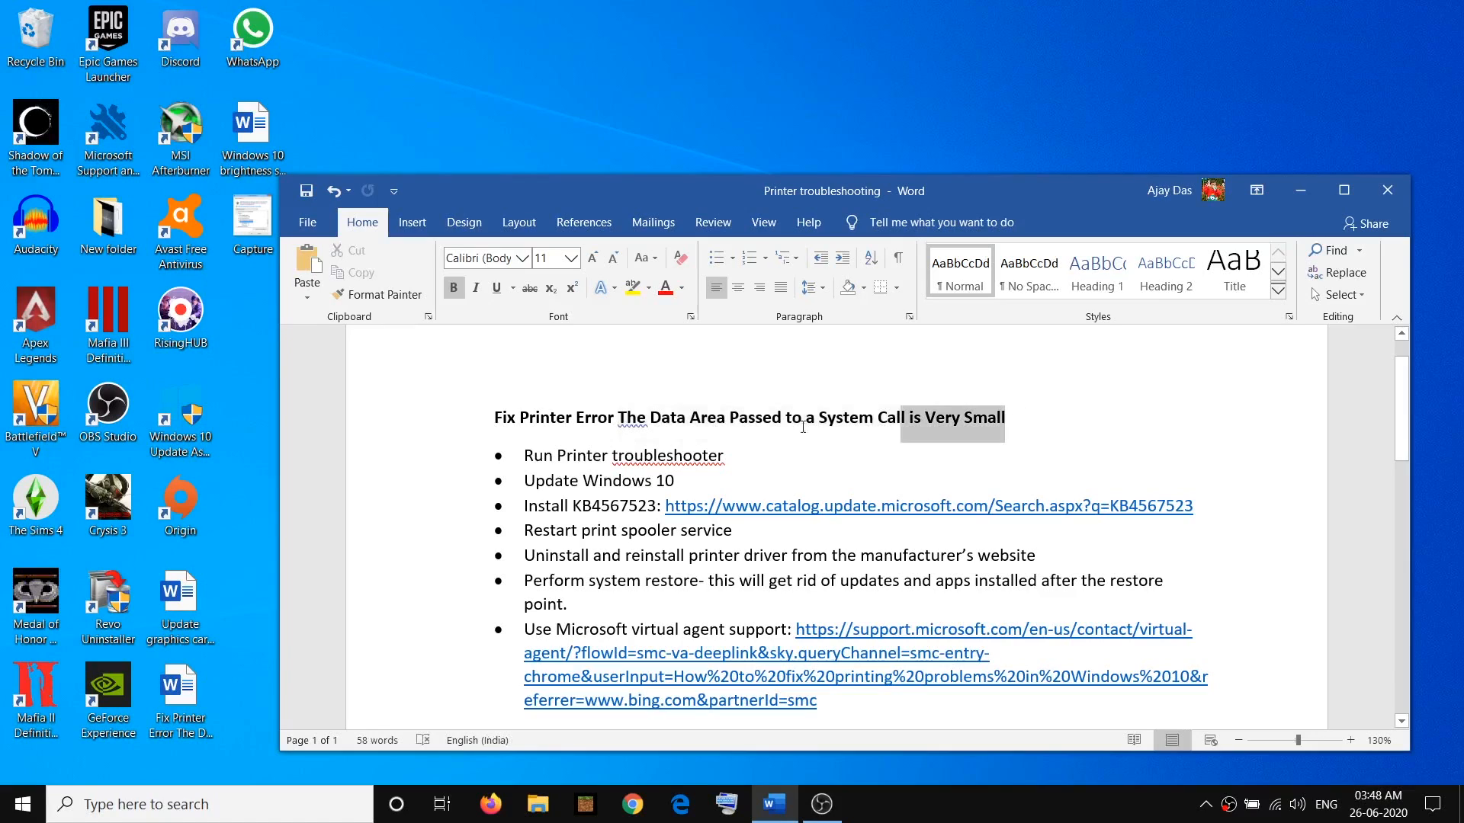
Highlight the printer troubleshooter item in the notes, then select the Printer troubleshooter among the additional troubleshooters in Windows Settings
left_click(519, 418)
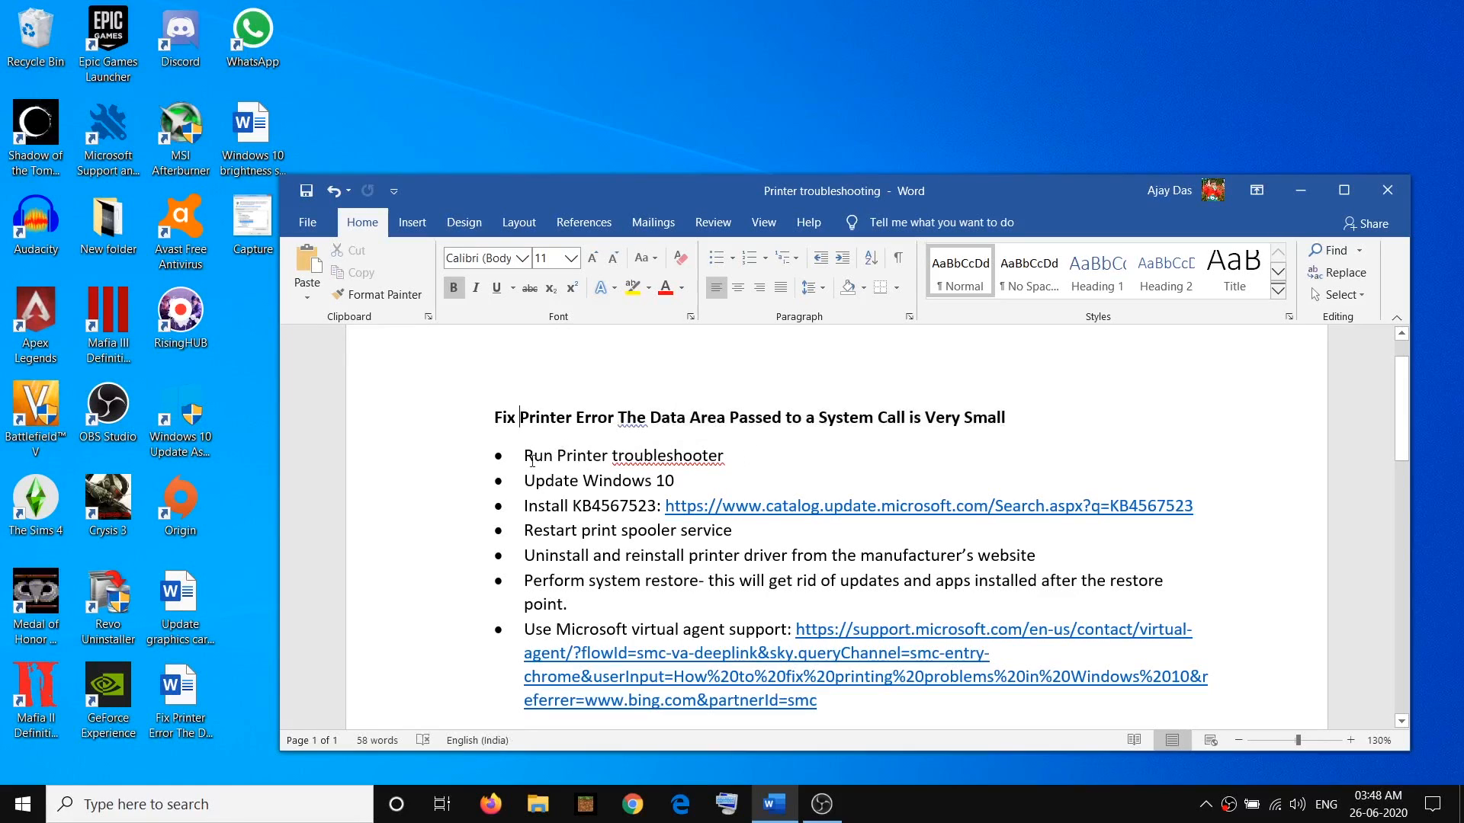
left_click_drag(528, 456, 670, 456)
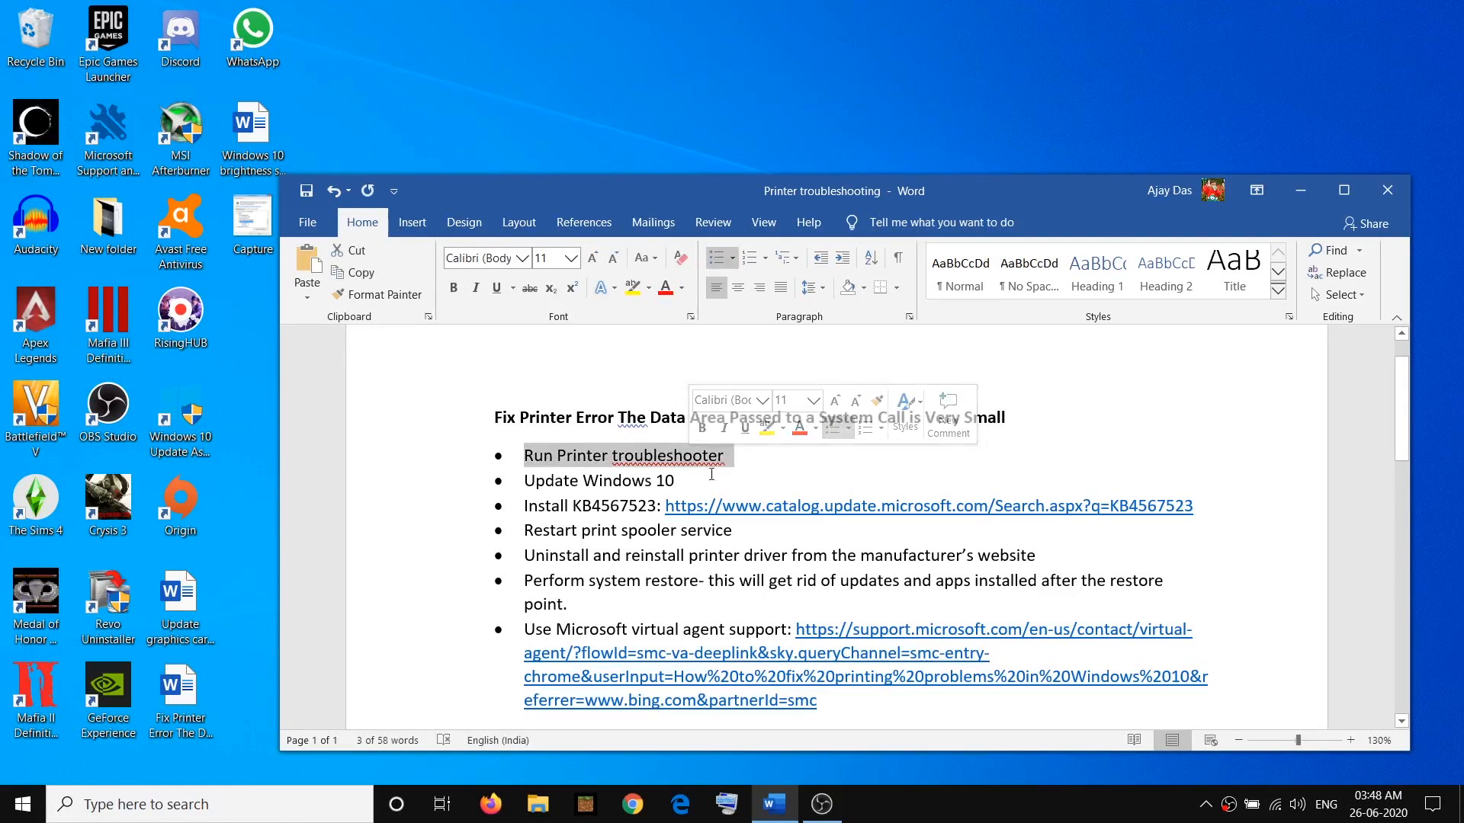
left_click(27, 812)
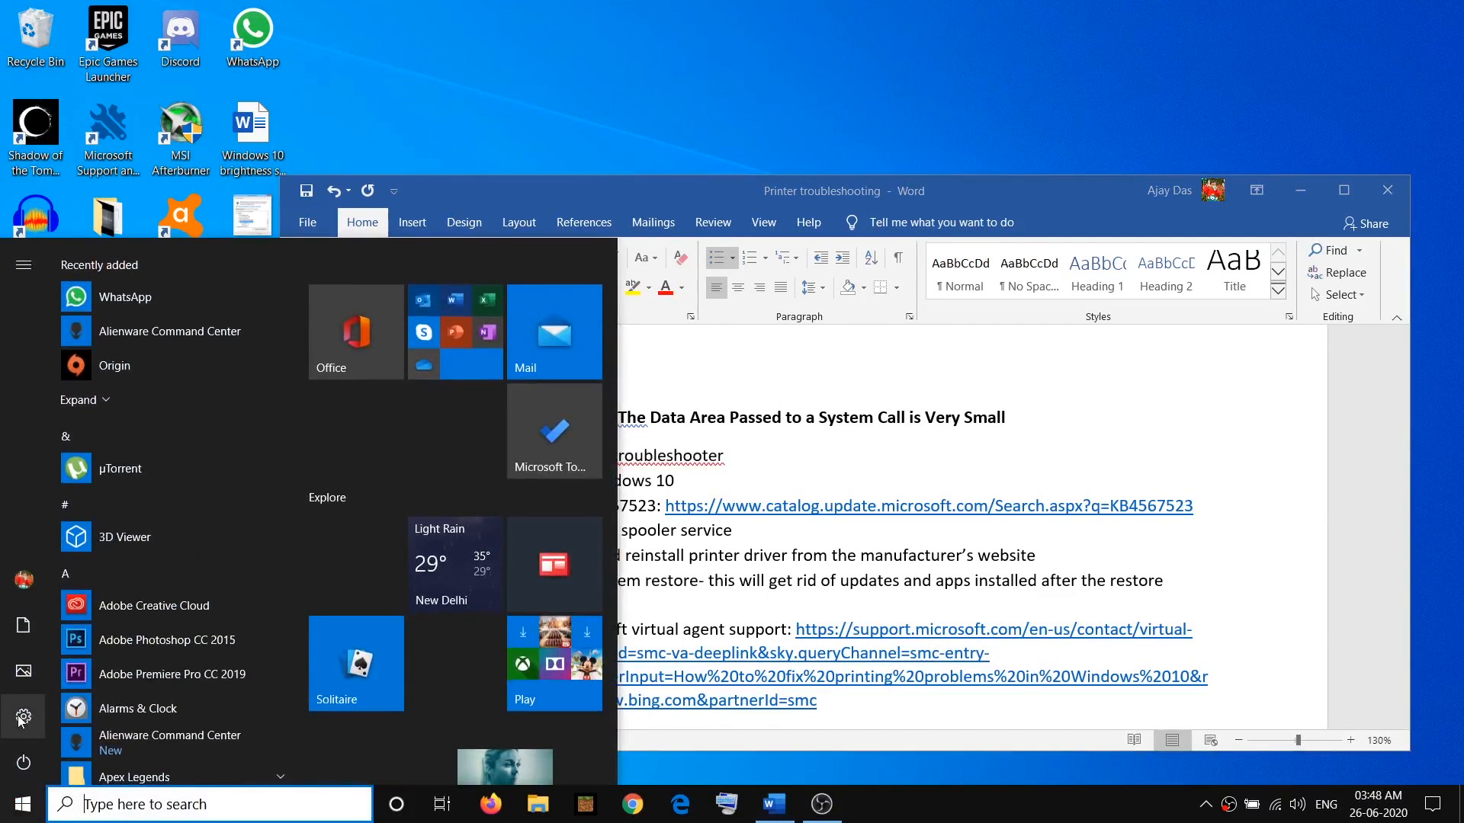
left_click(99, 723)
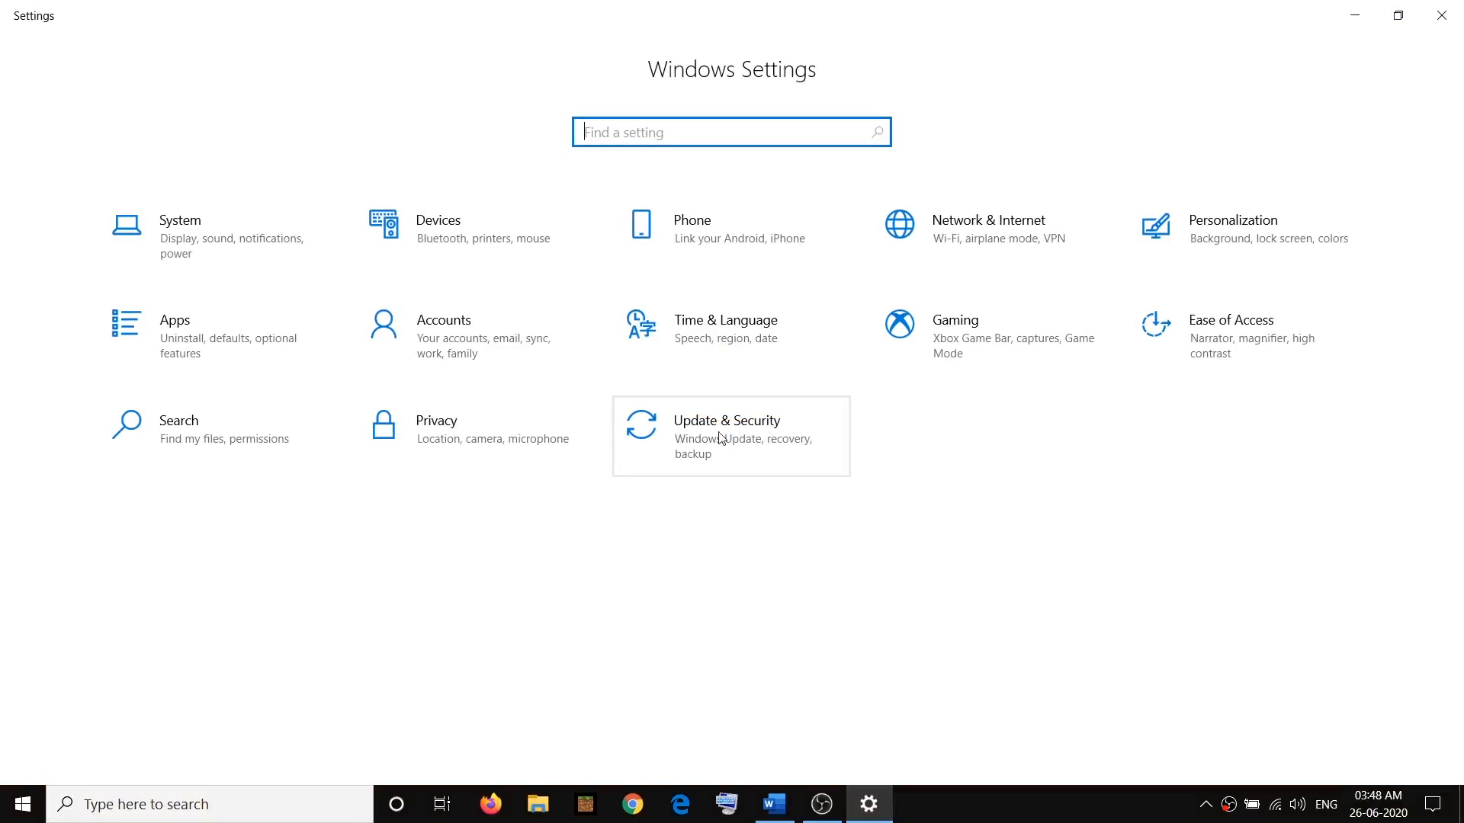
left_click(720, 438)
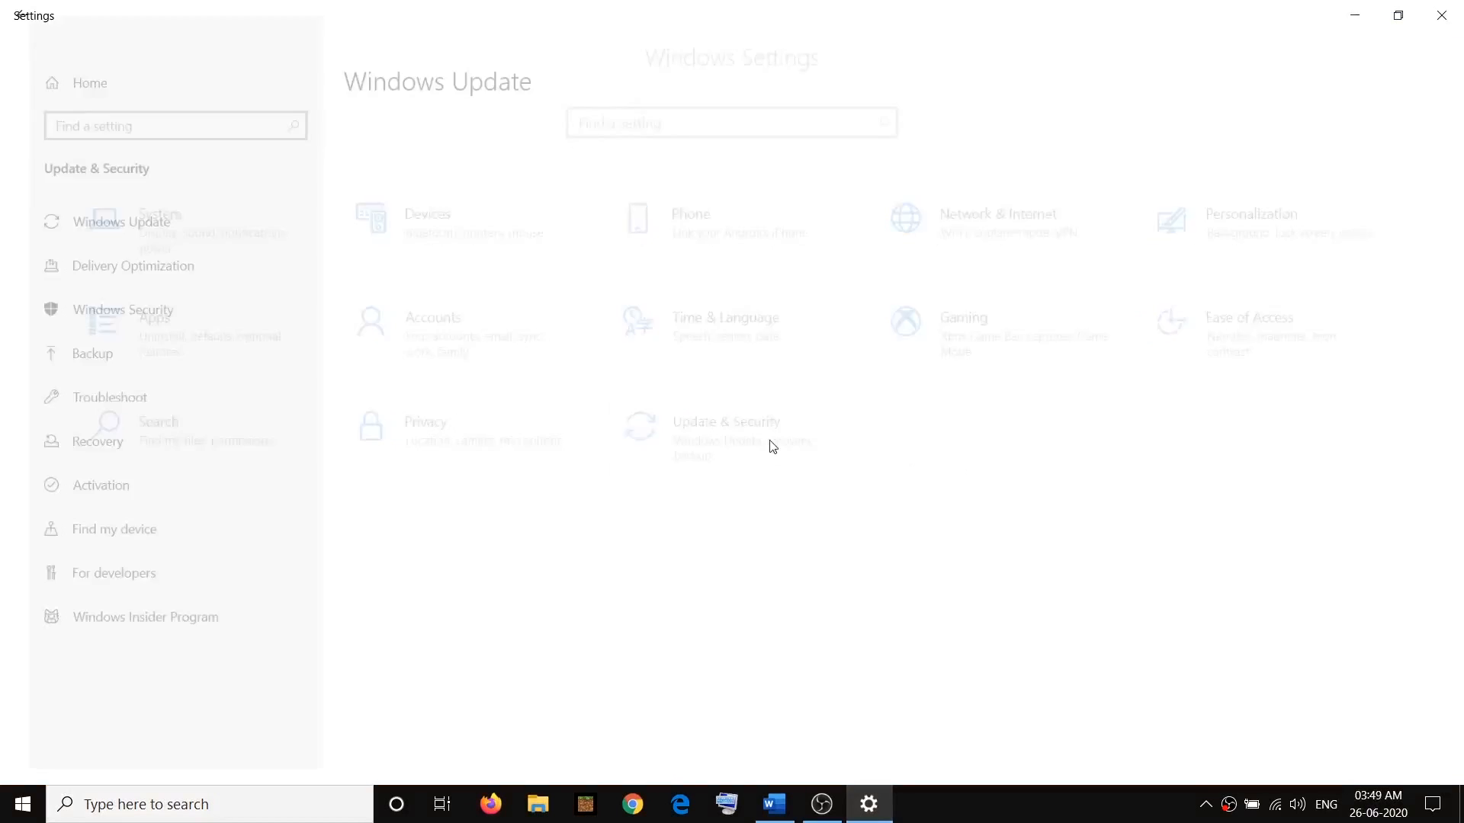
left_click(96, 399)
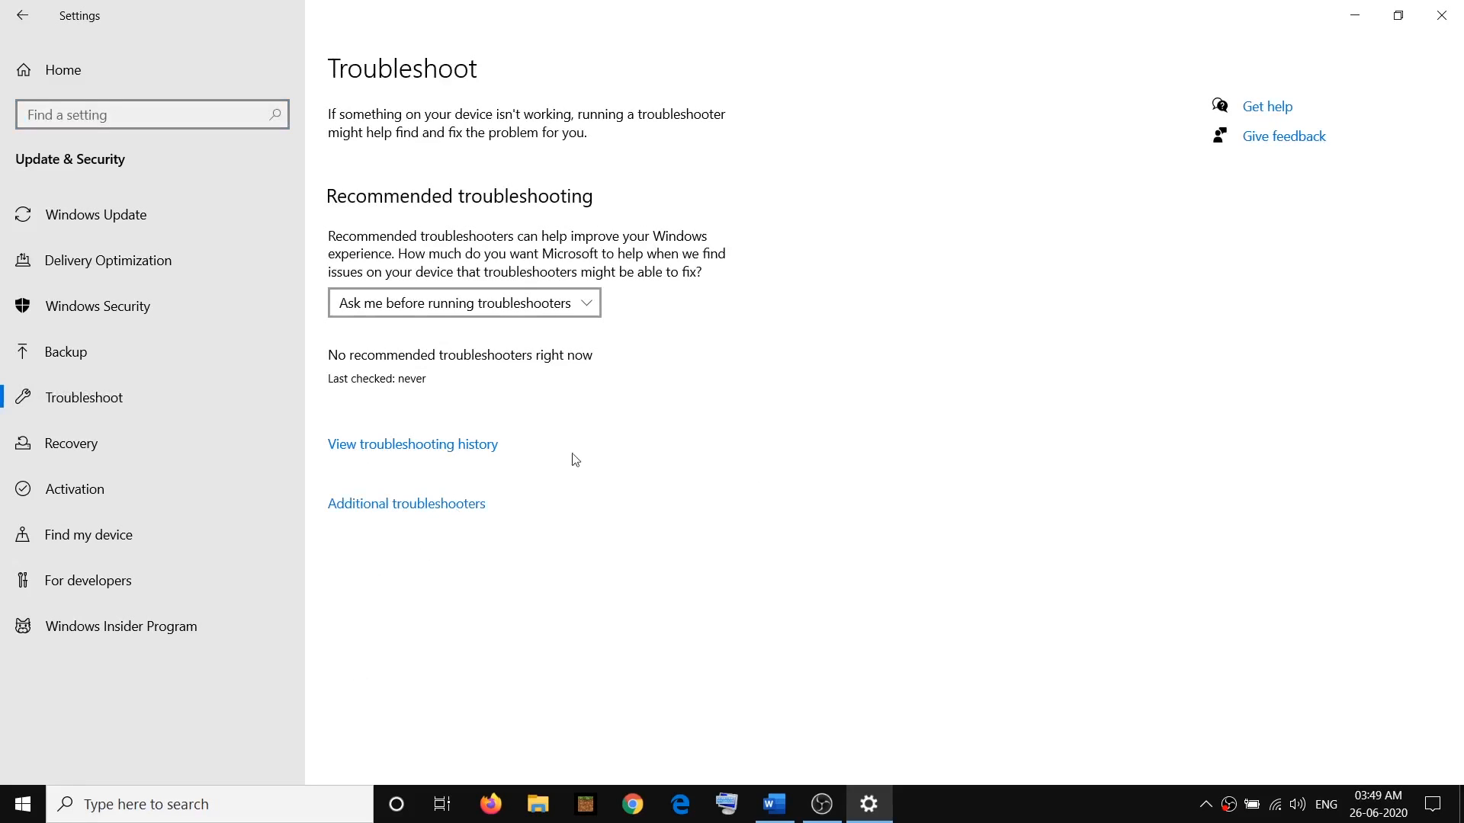
left_click(402, 505)
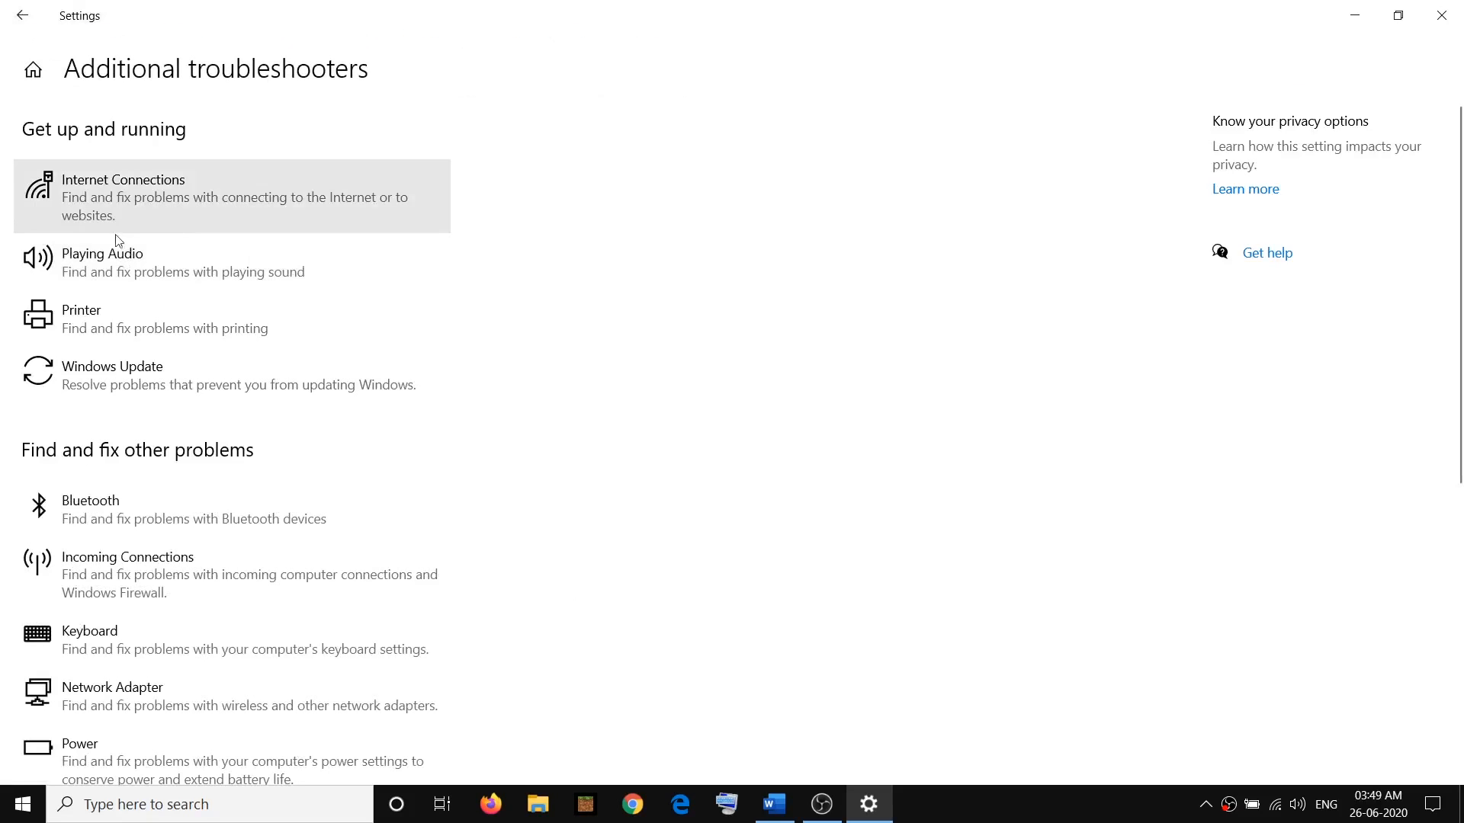
left_click(91, 325)
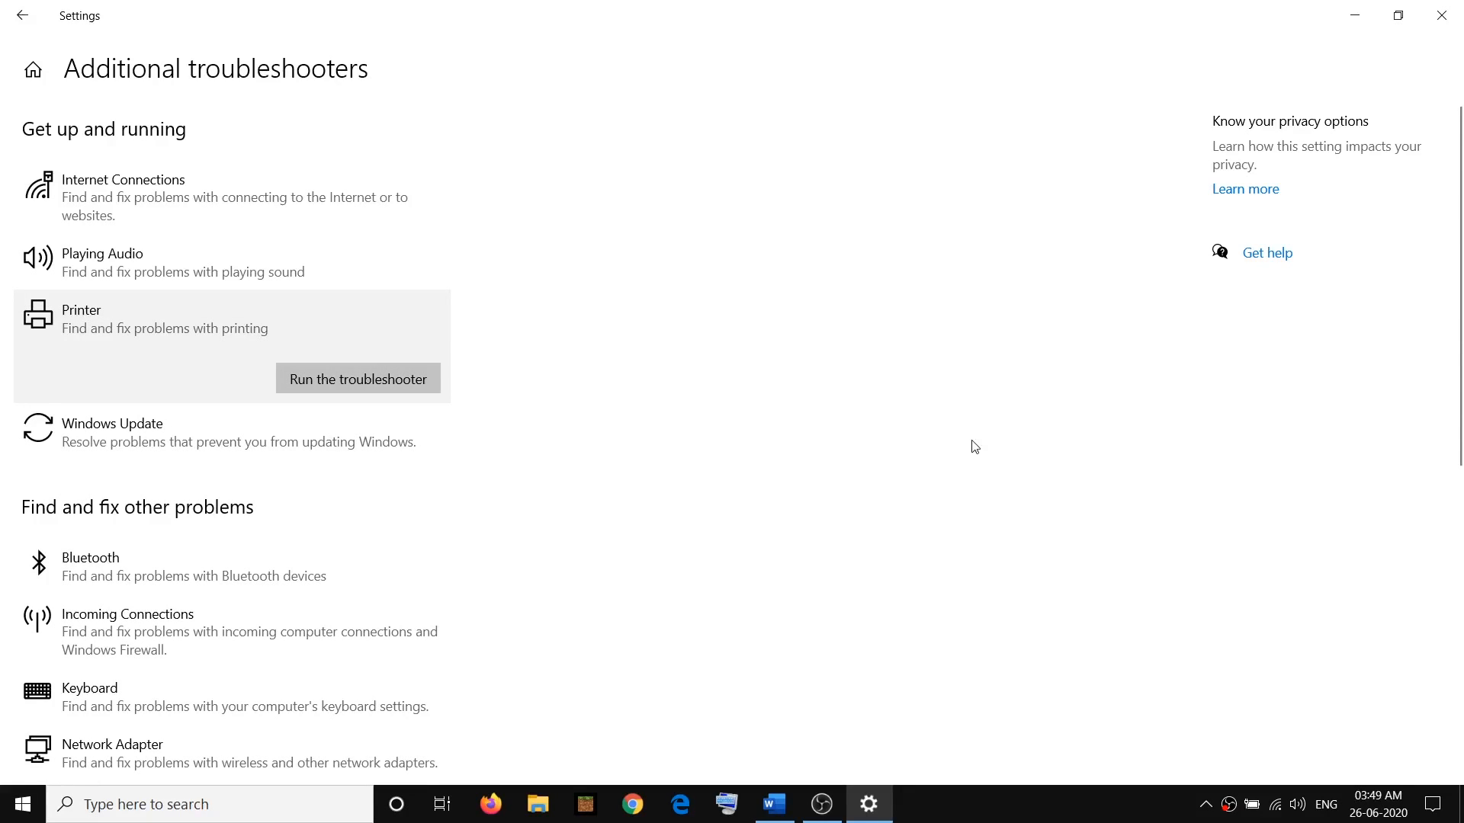
Highlight the "Update Windows 10" item in the Word notes and check for updates in Windows Update
left_click(790, 801)
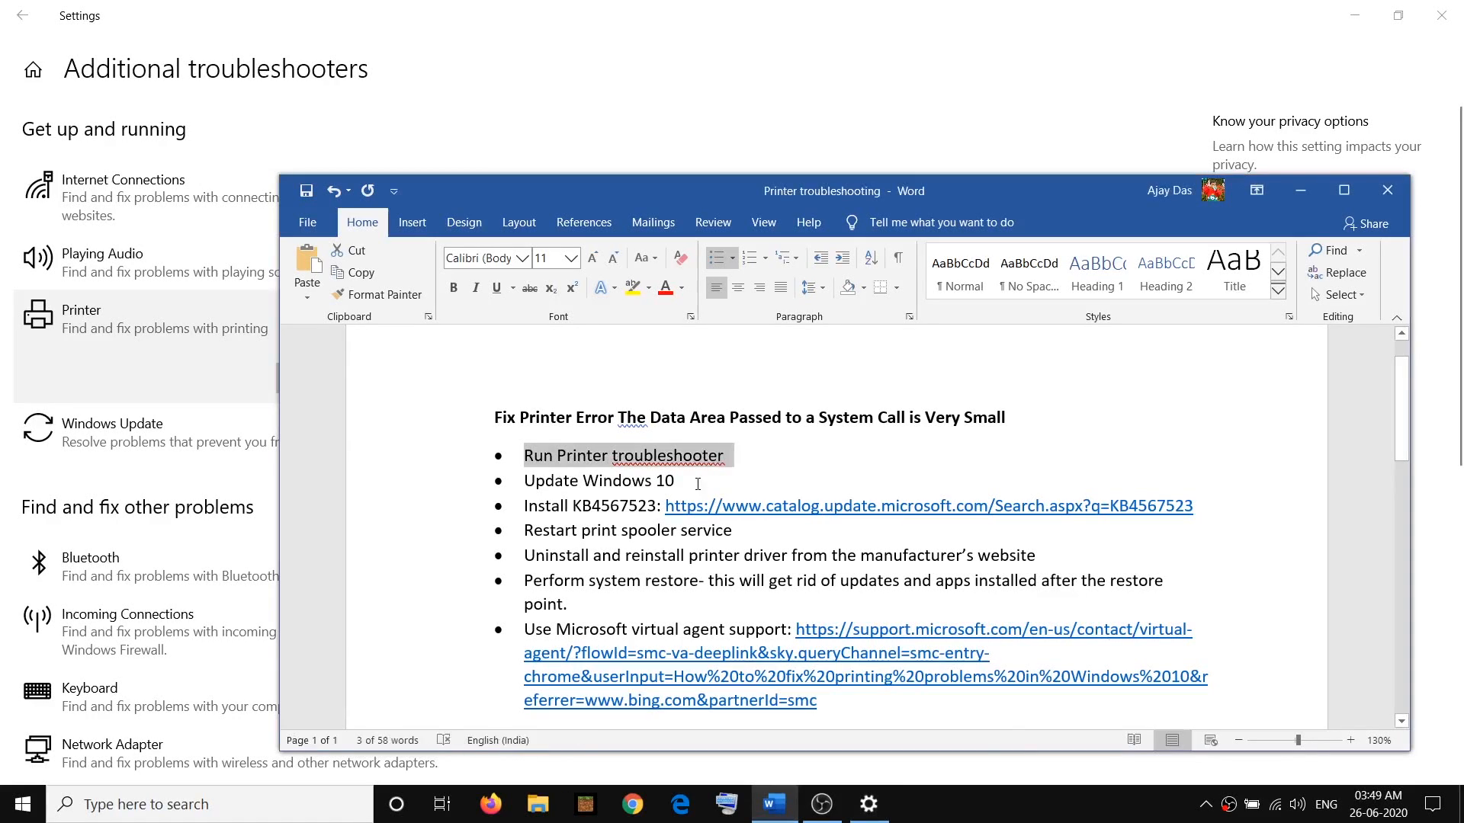
left_click_drag(695, 482, 524, 482)
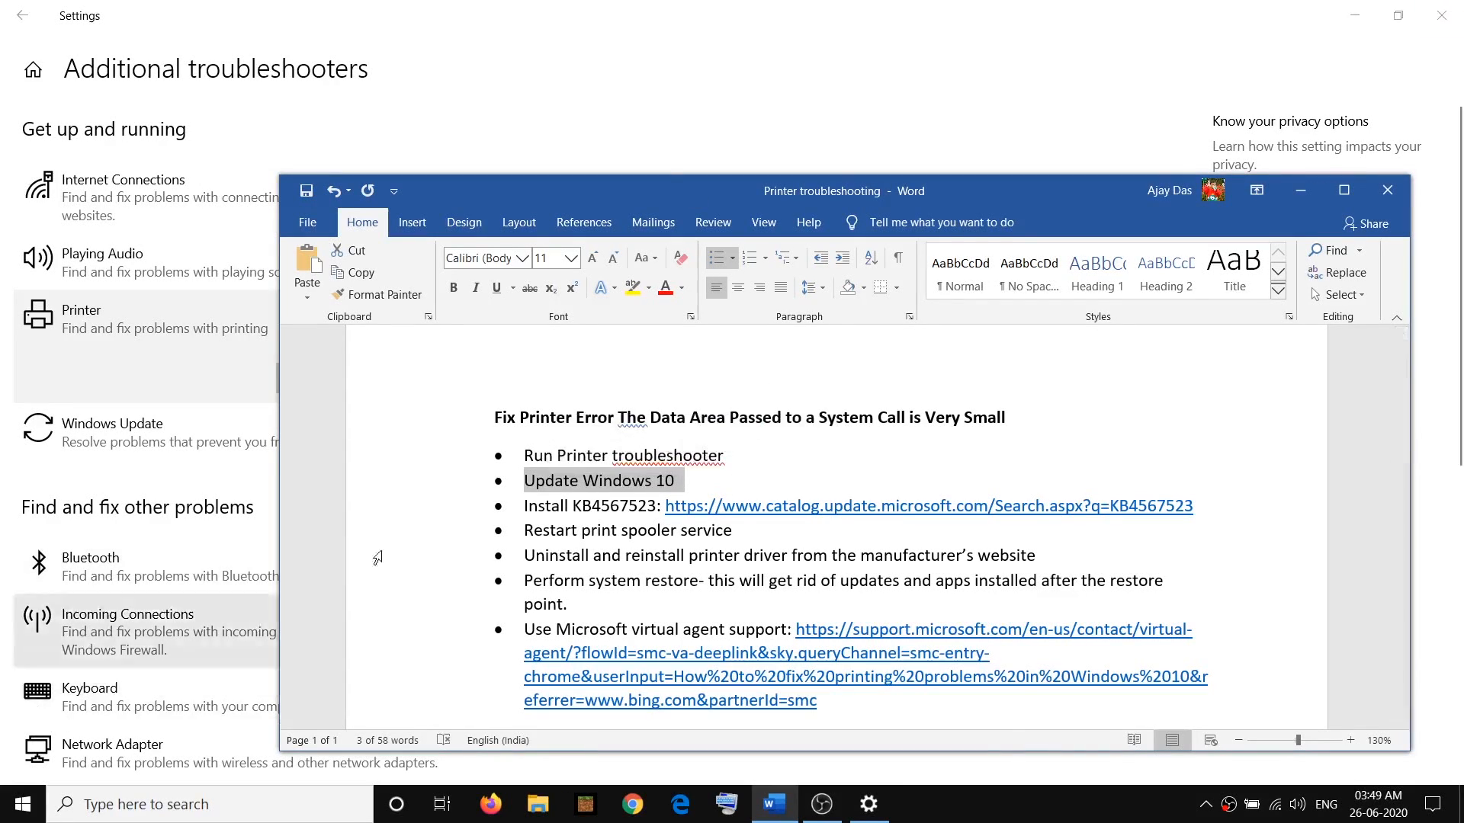
left_click(1459, 6)
left_click(38, 795)
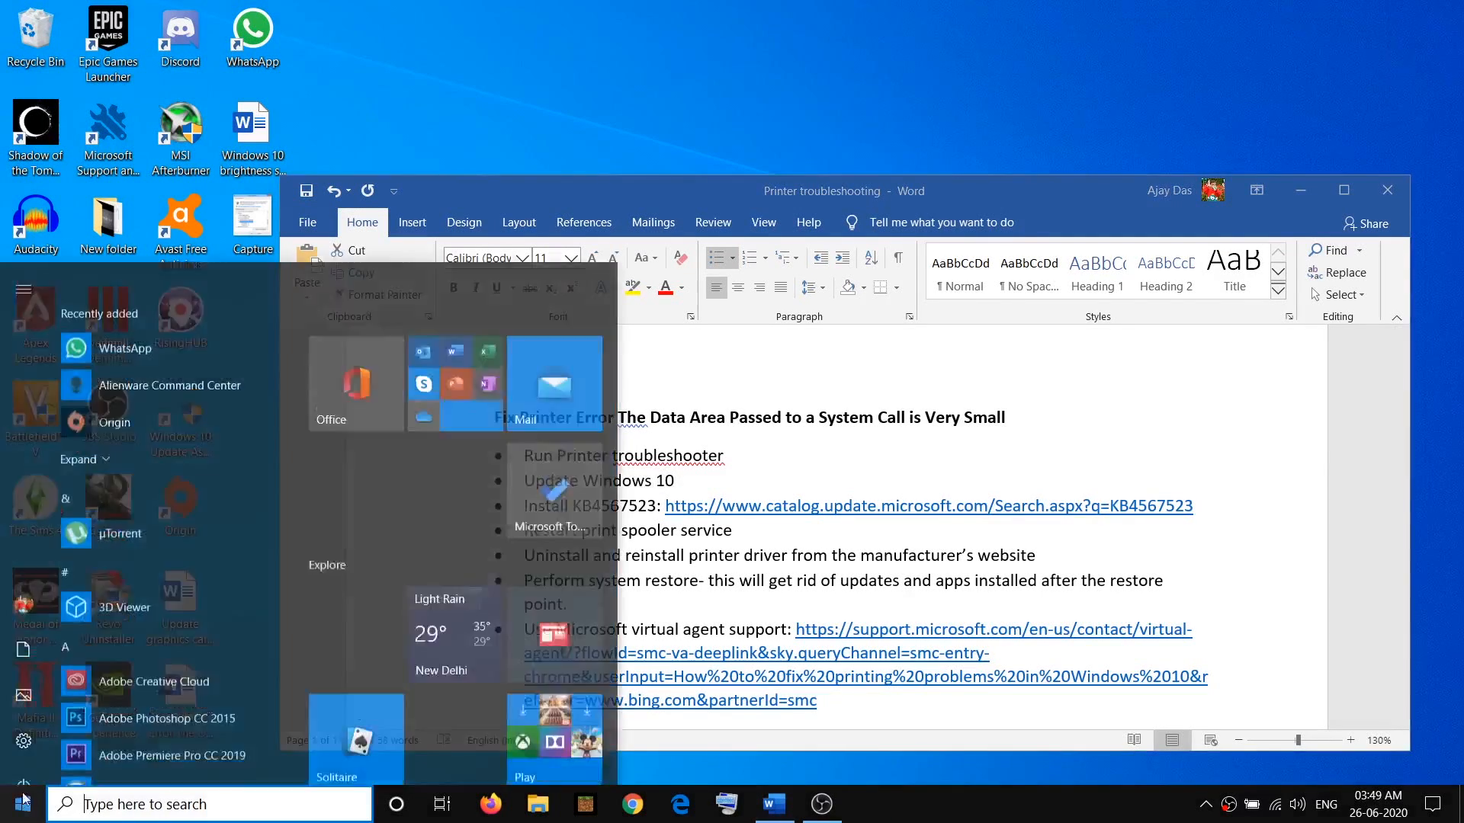
mouse_move(53, 723)
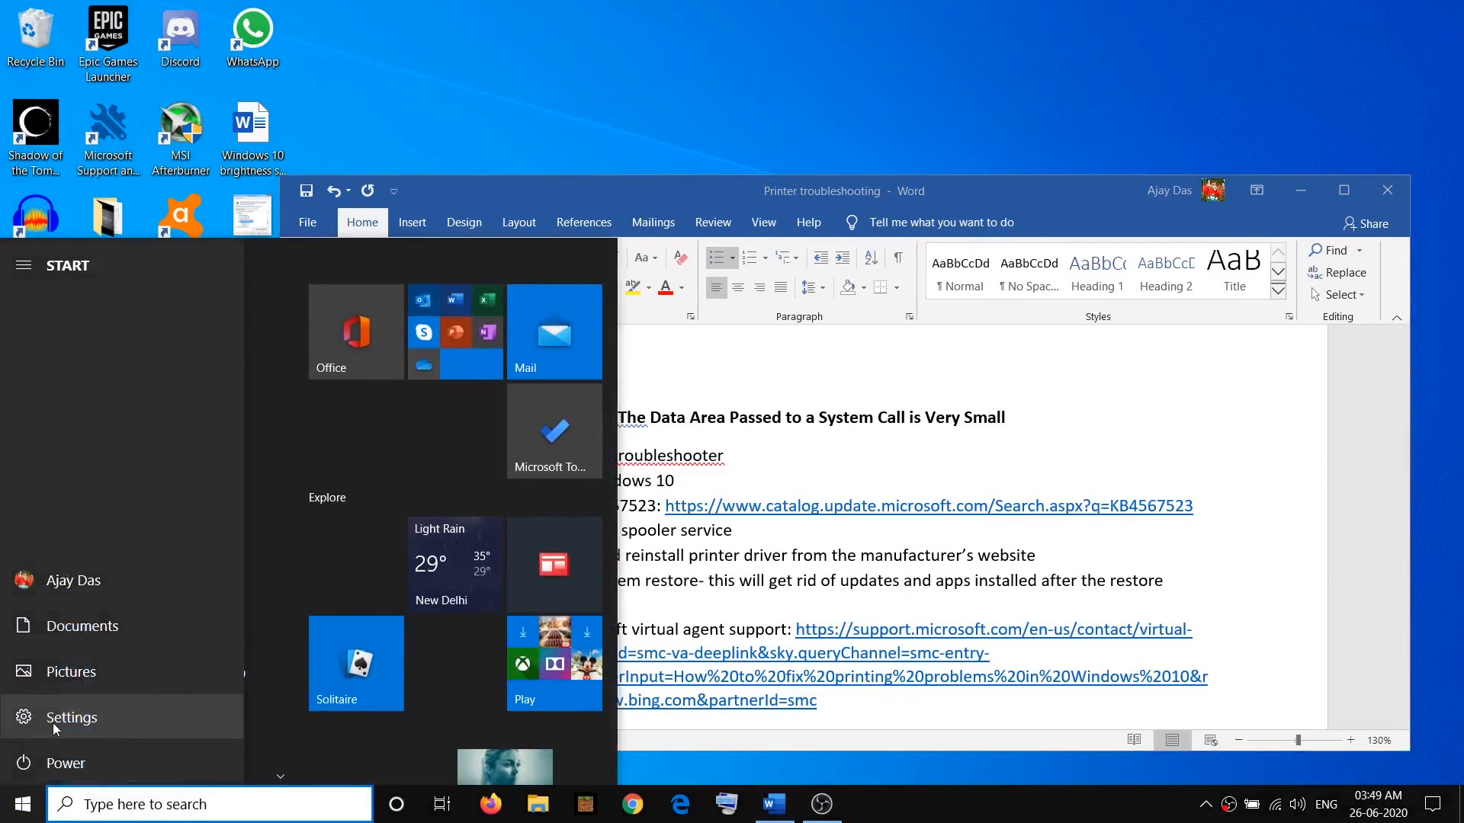
left_click(131, 718)
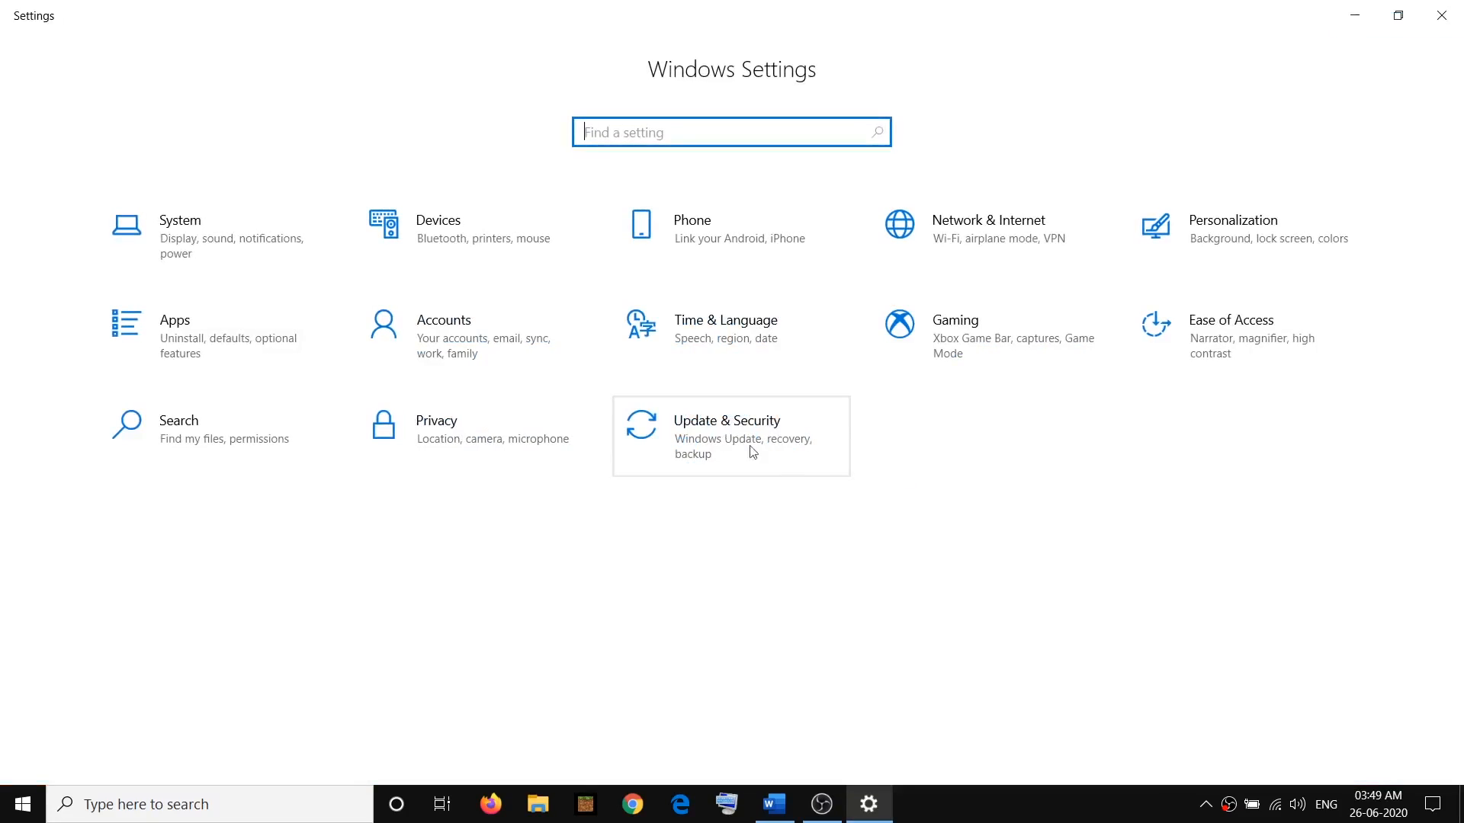
left_click(749, 438)
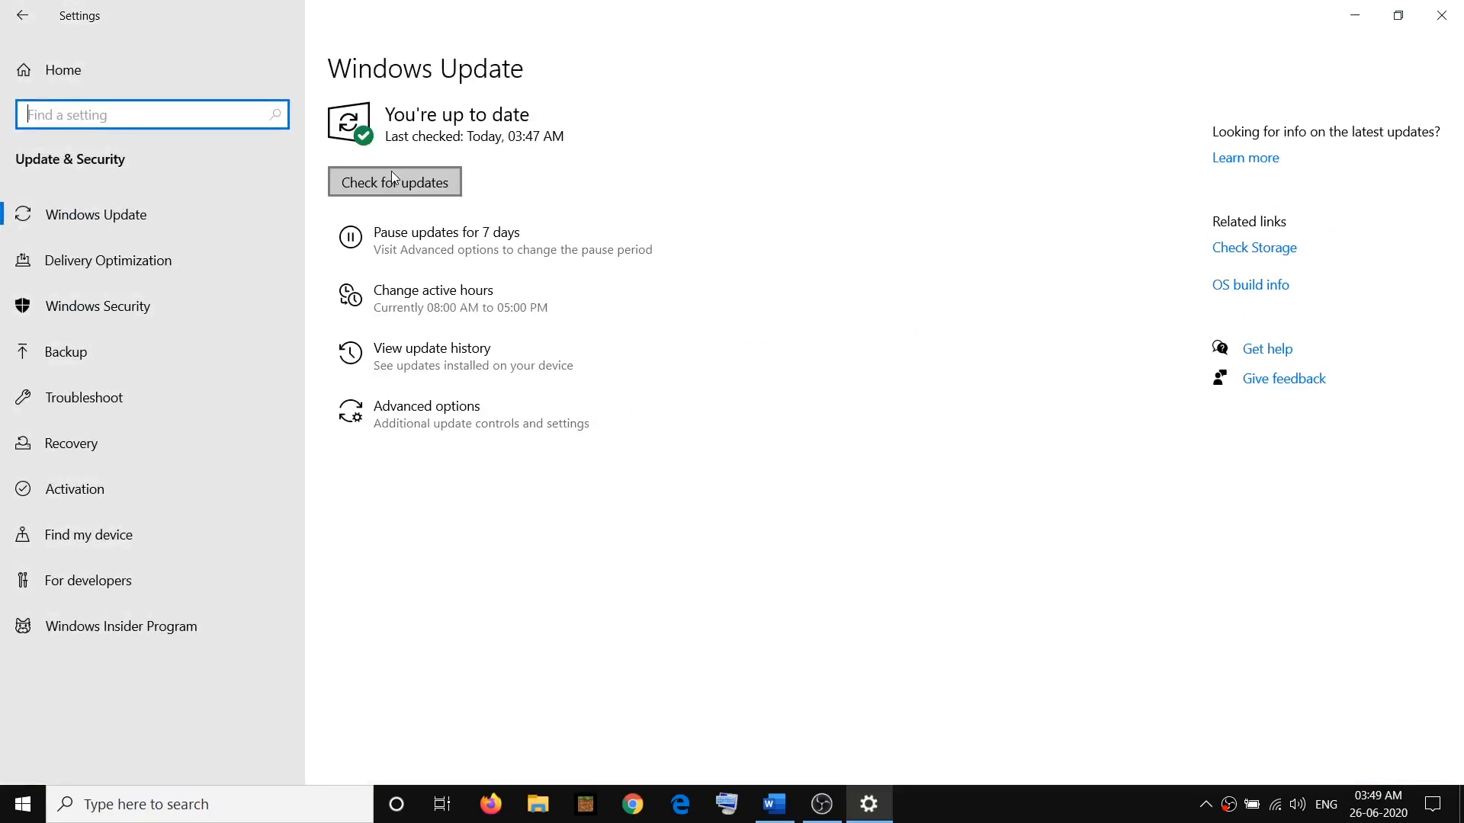
left_click(393, 181)
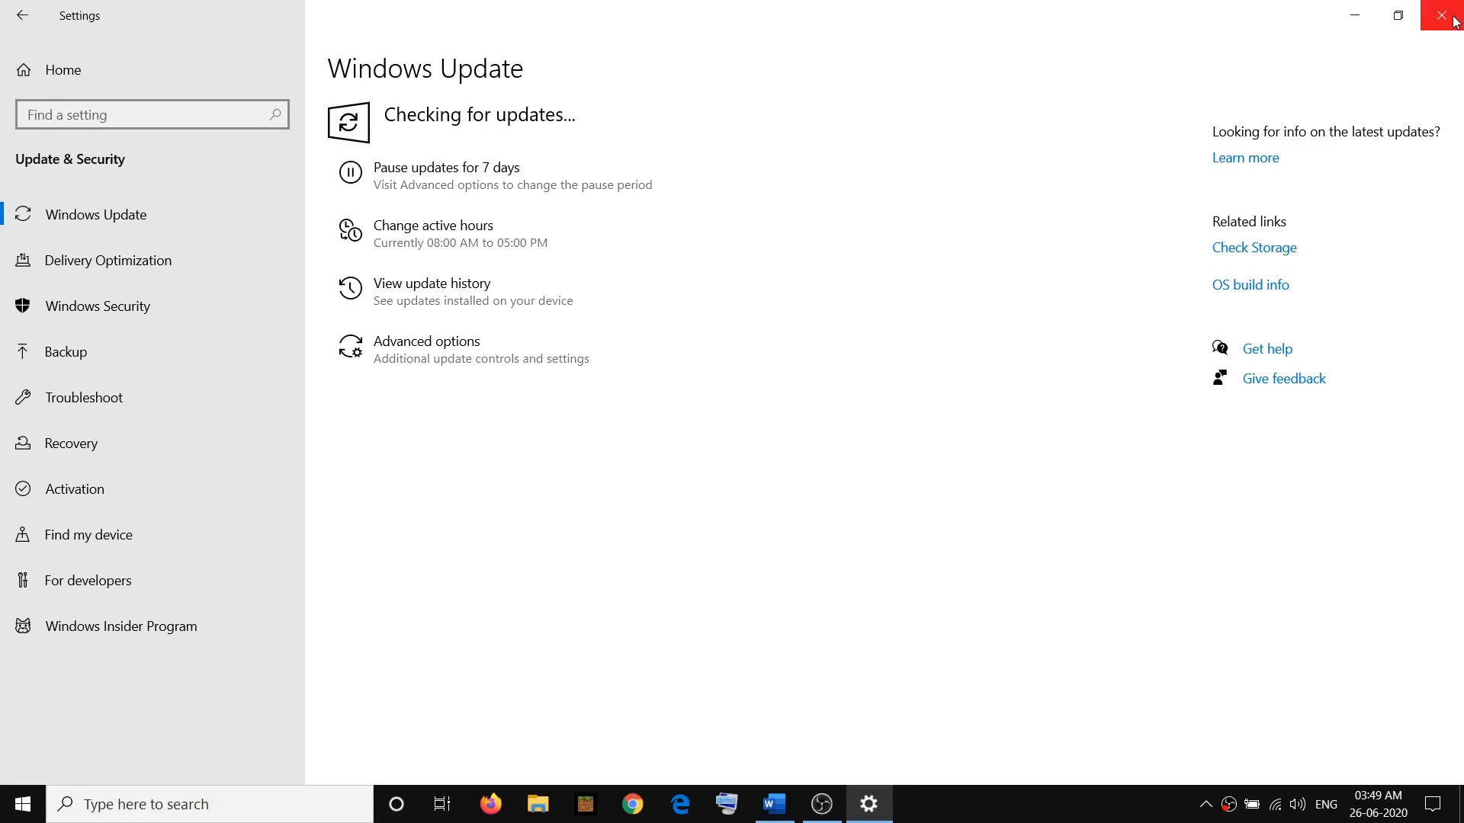
left_click(1455, 21)
Copy the KB4567523 update catalog link from the notes and open it in Chrome
left_click(568, 507)
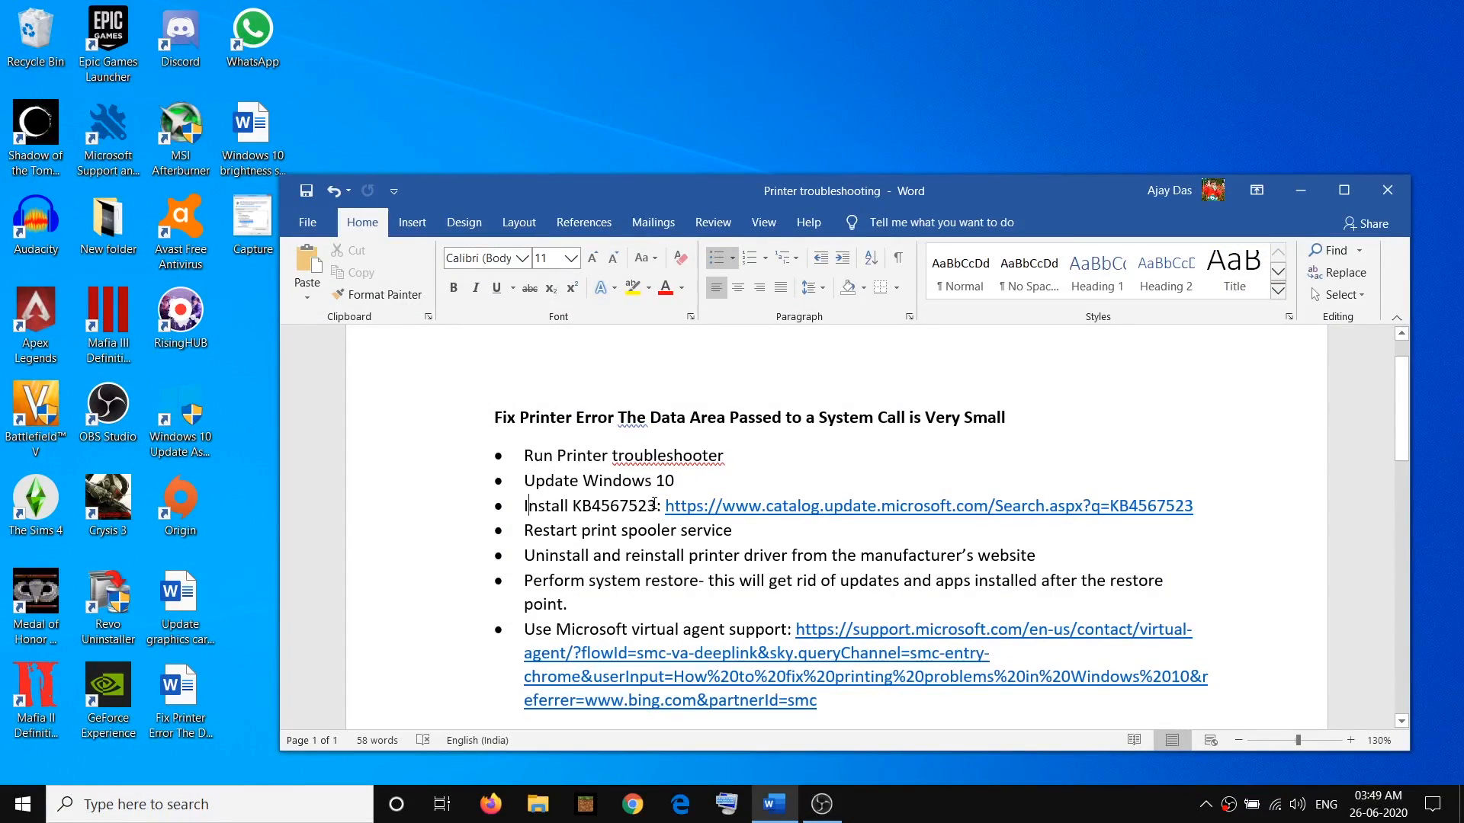
left_click_drag(656, 505, 581, 505)
left_click_drag(1200, 504, 740, 507)
key("ctrl+c")
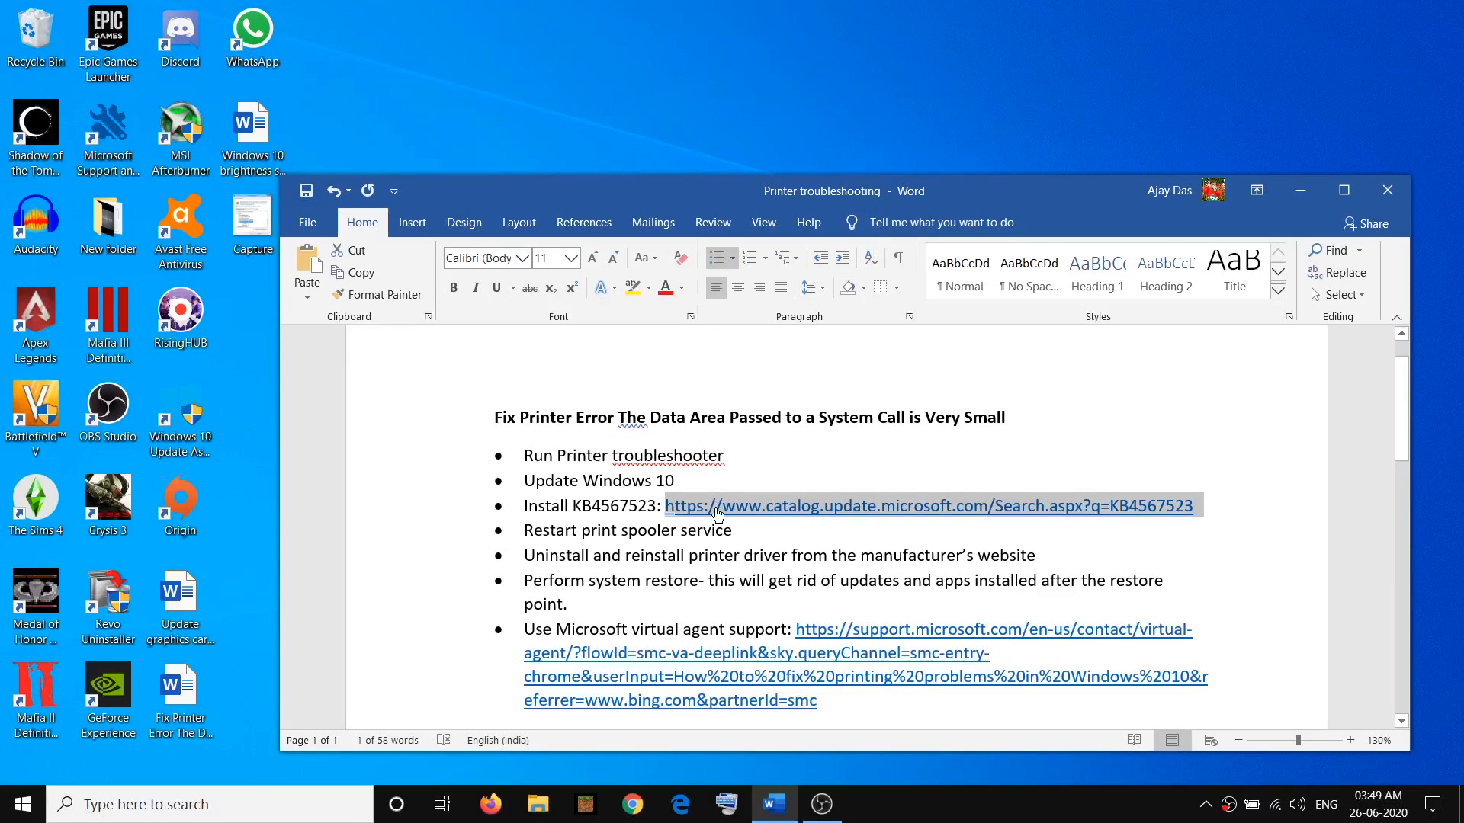
left_click(642, 806)
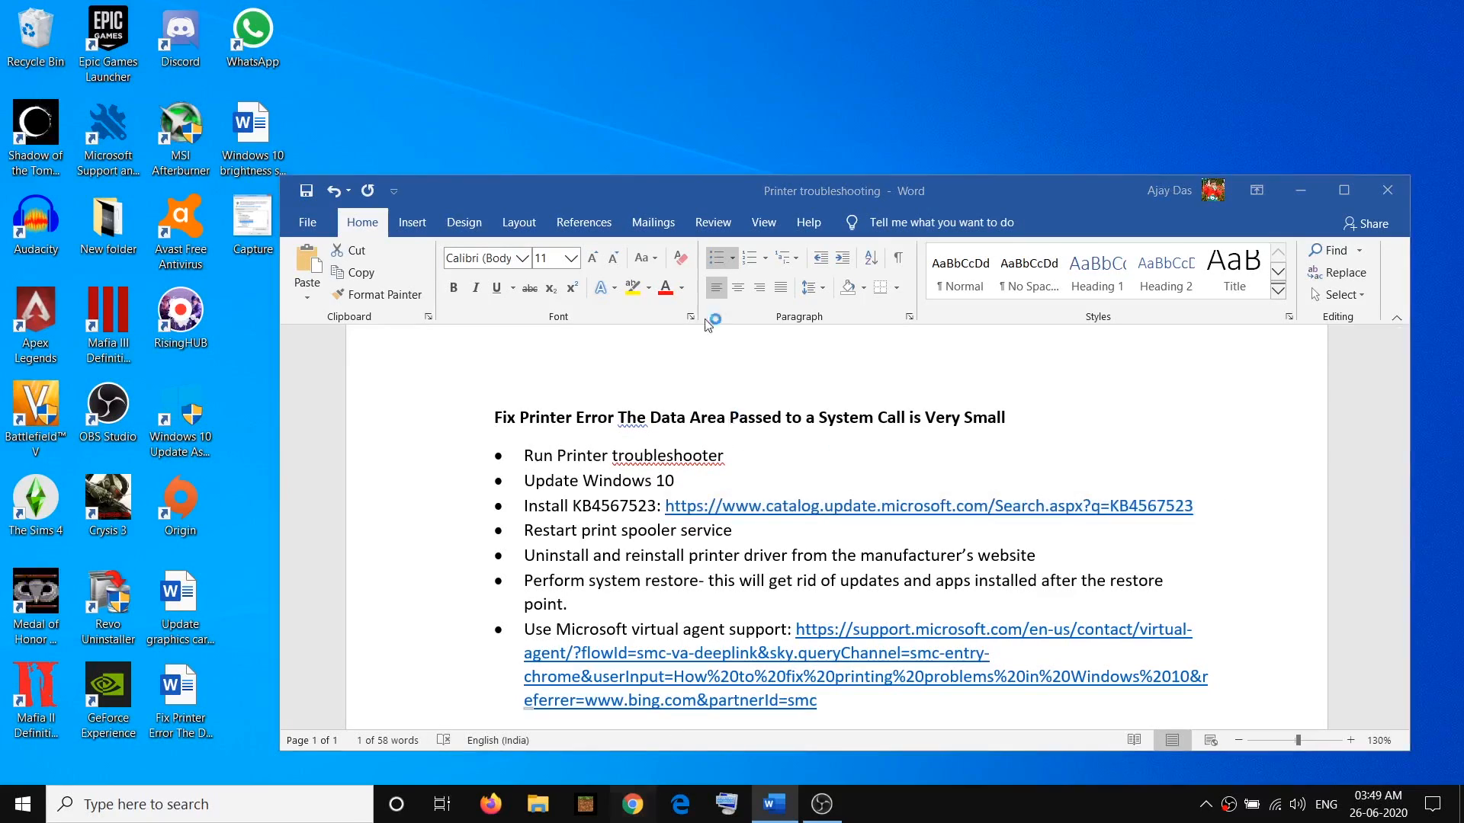
key("ctrl+v")
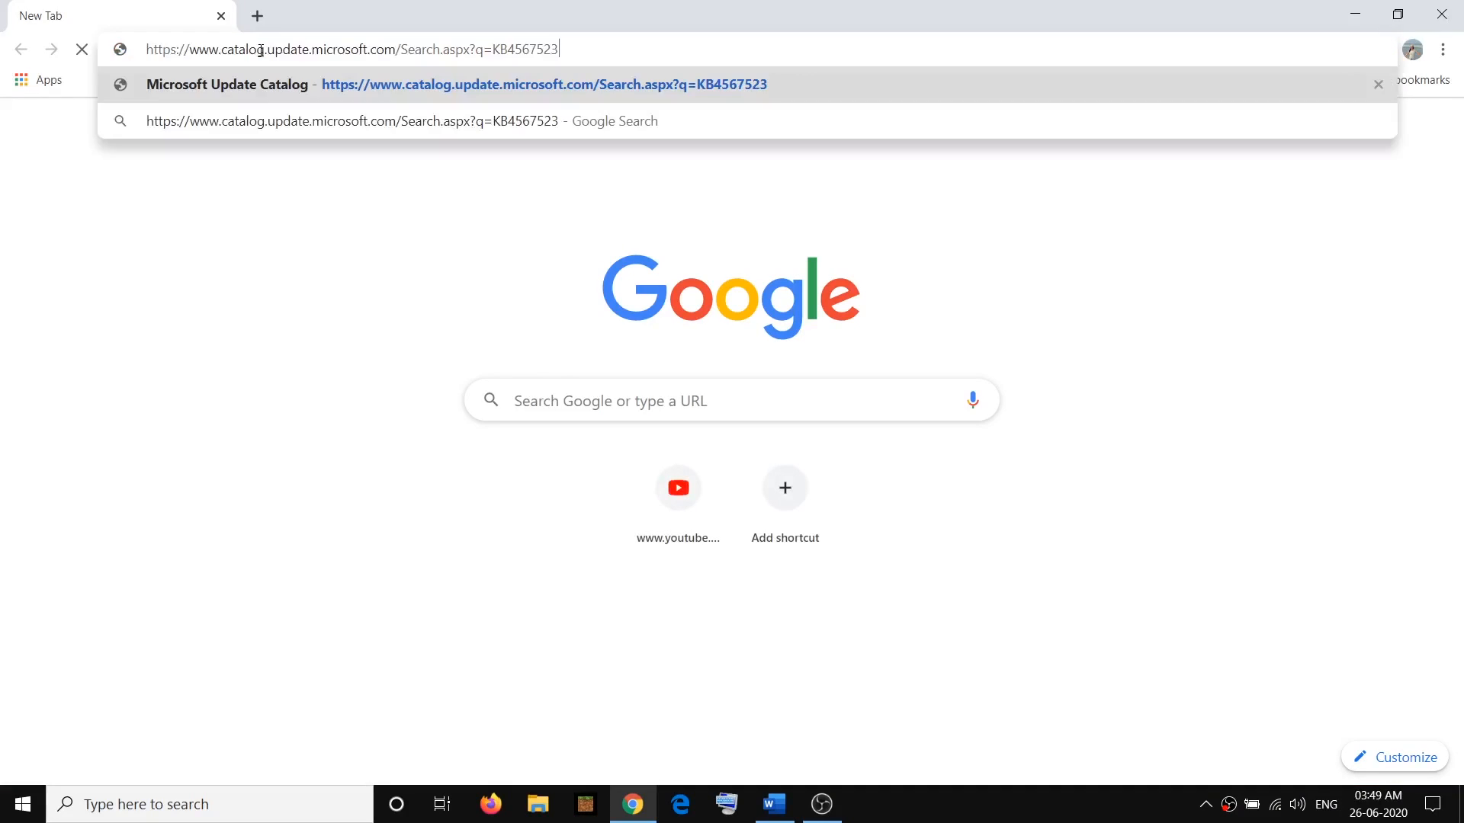
key("Return")
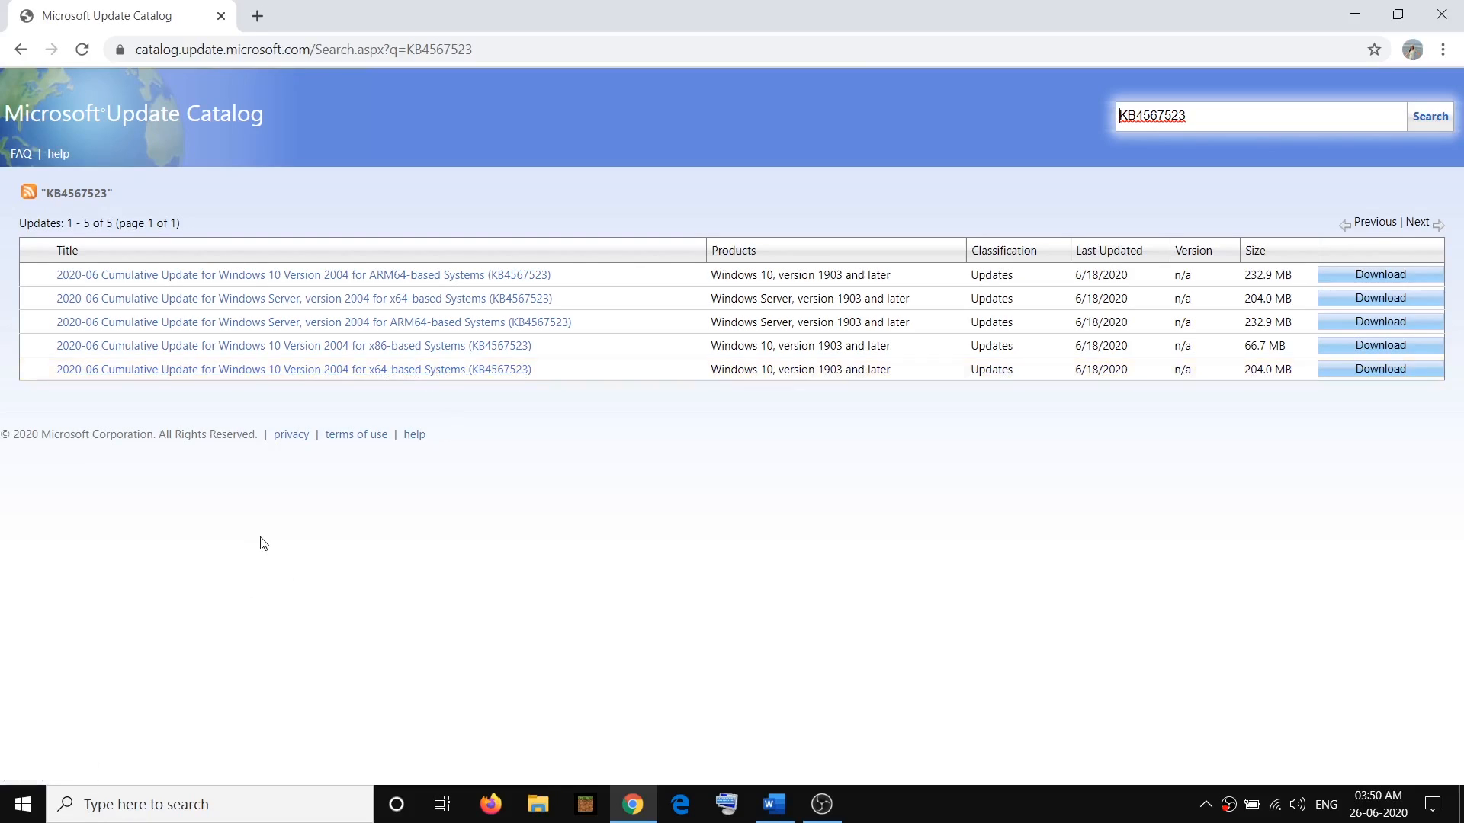
Check the PC's system type and Windows version on the About page of System settings
left_click(23, 804)
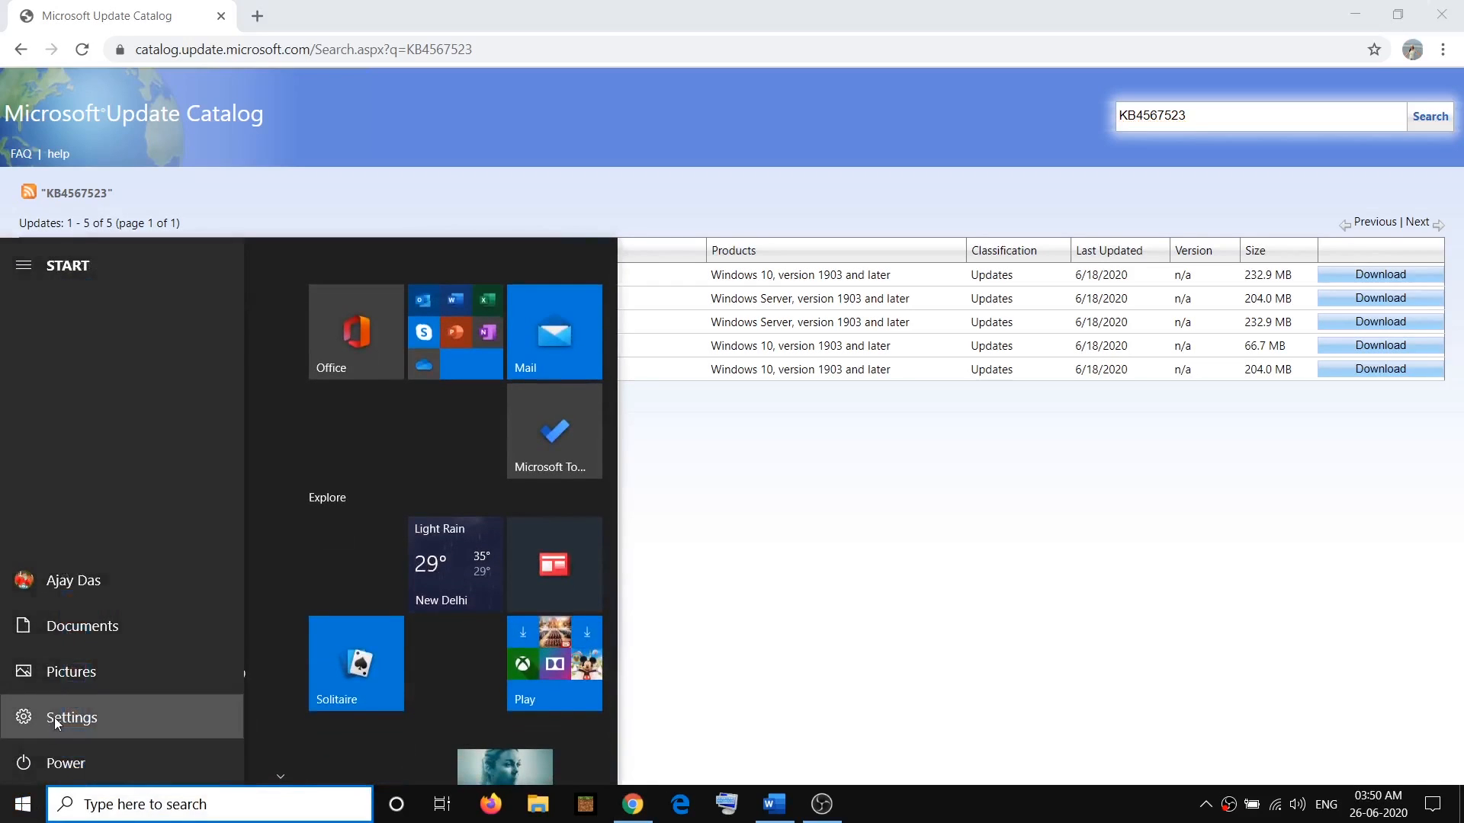
left_click(53, 716)
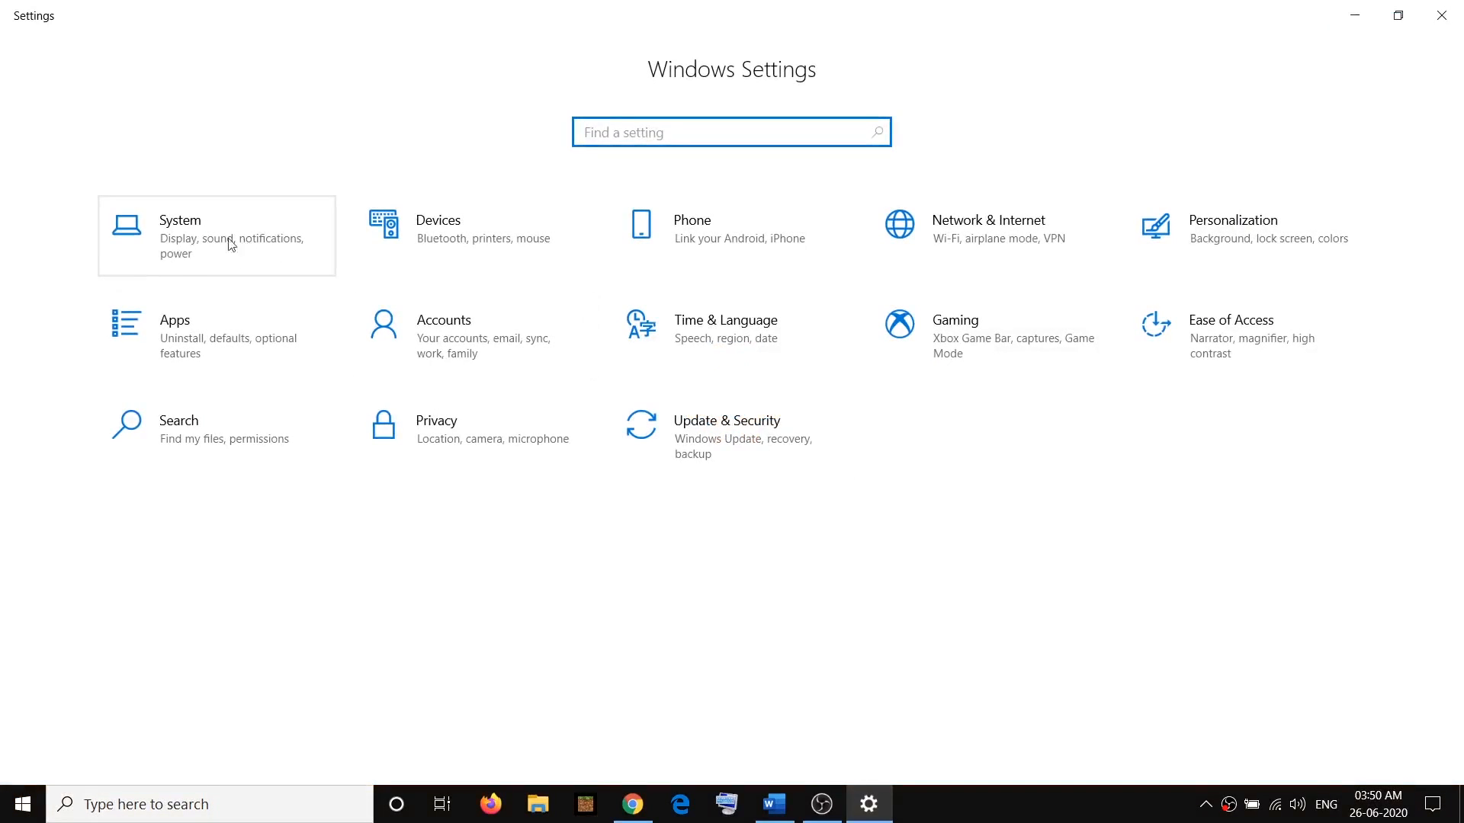
left_click(160, 241)
scroll(134, 539, "down", 2)
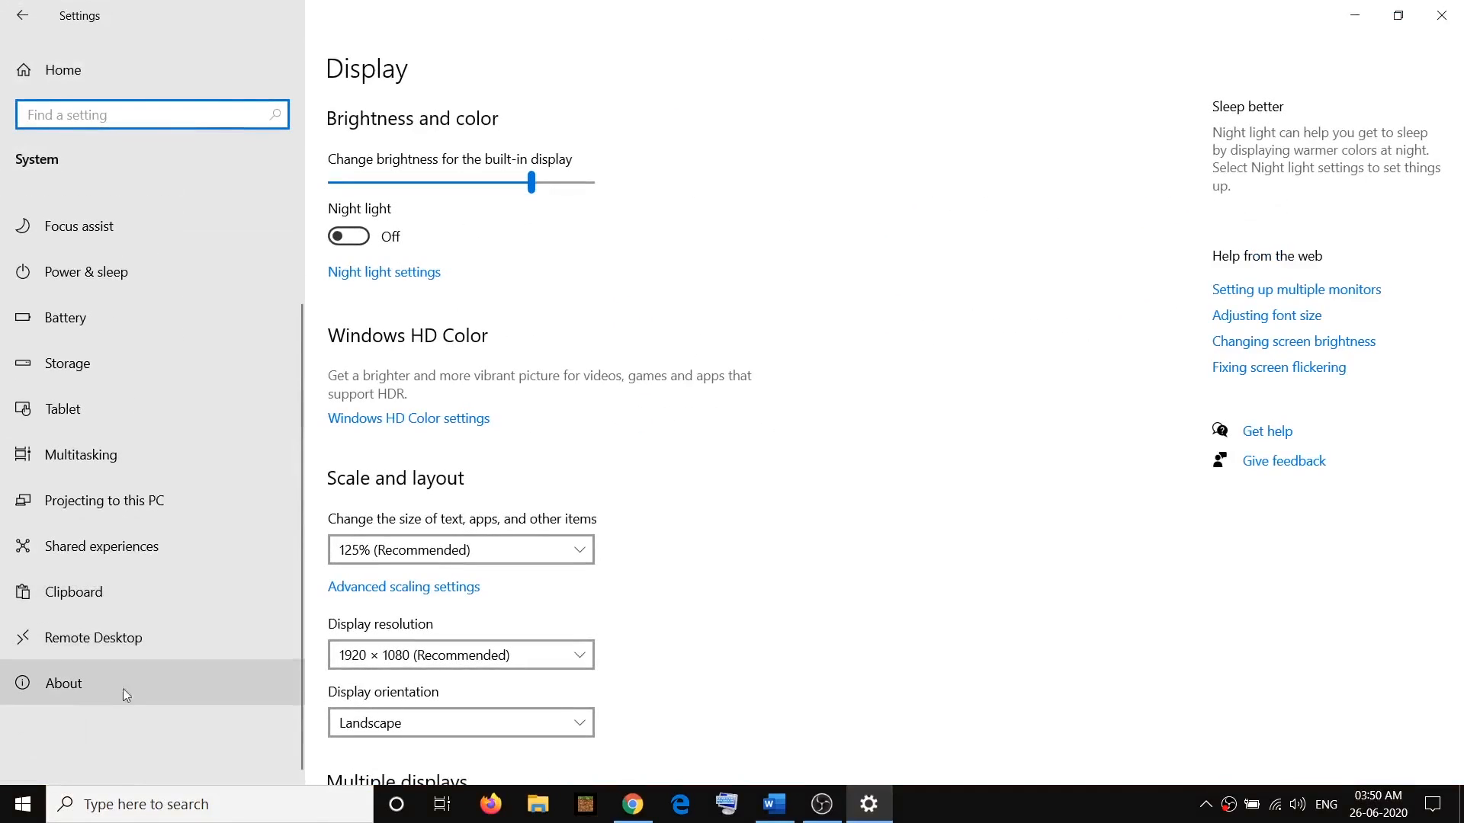
left_click(75, 684)
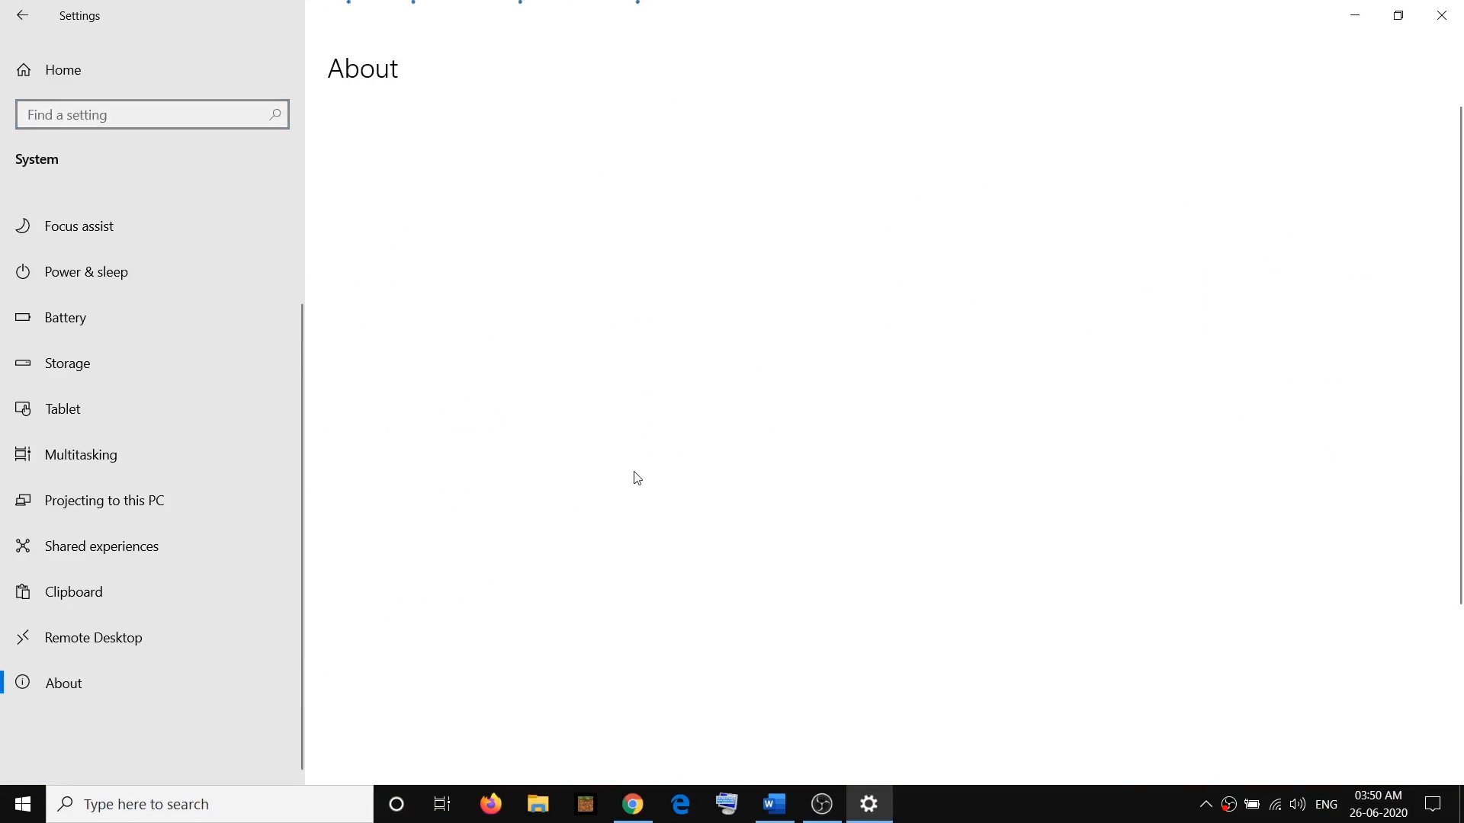
scroll(637, 478, "down", 3)
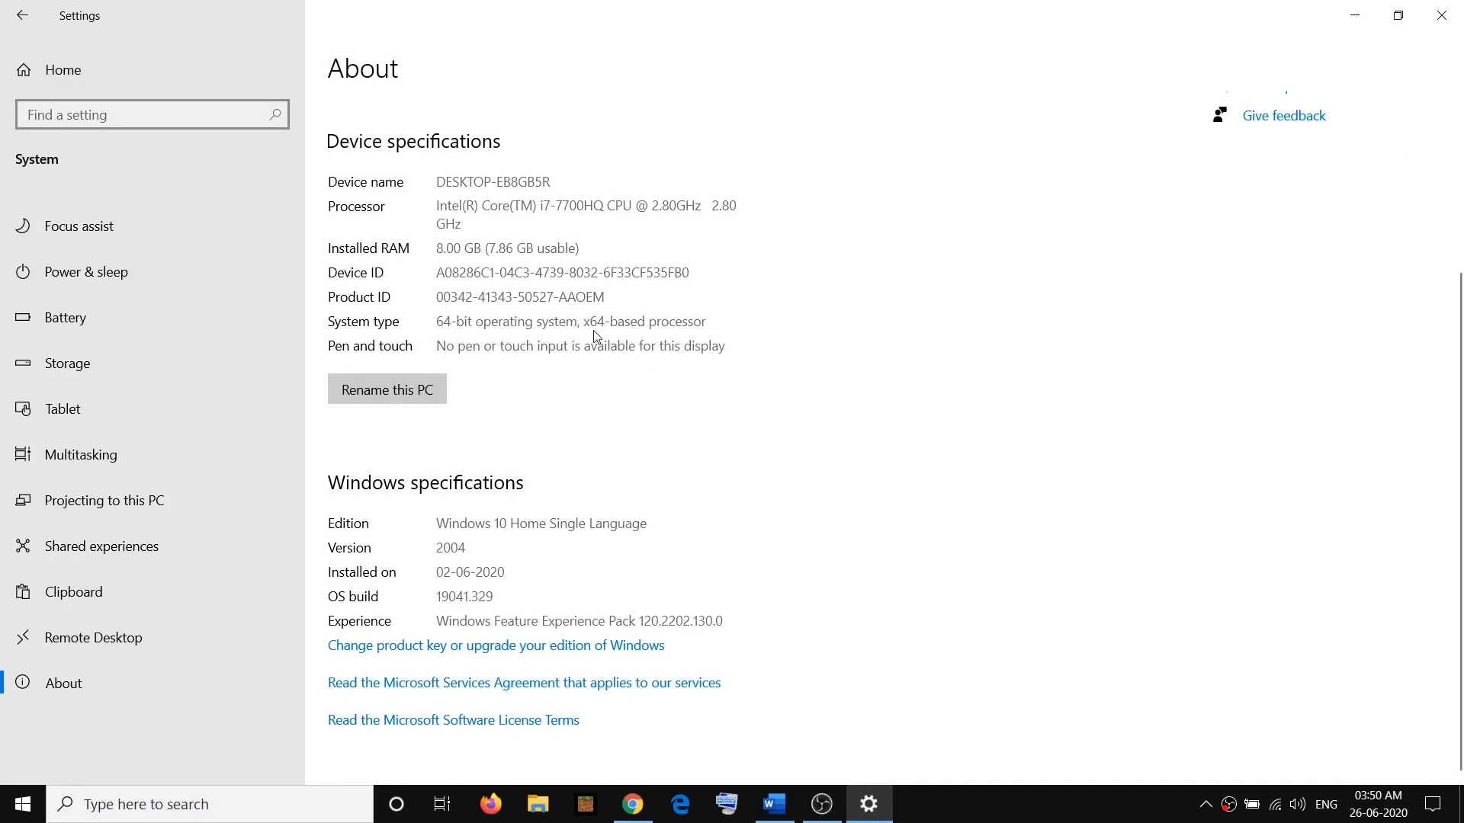
left_click(1442, 15)
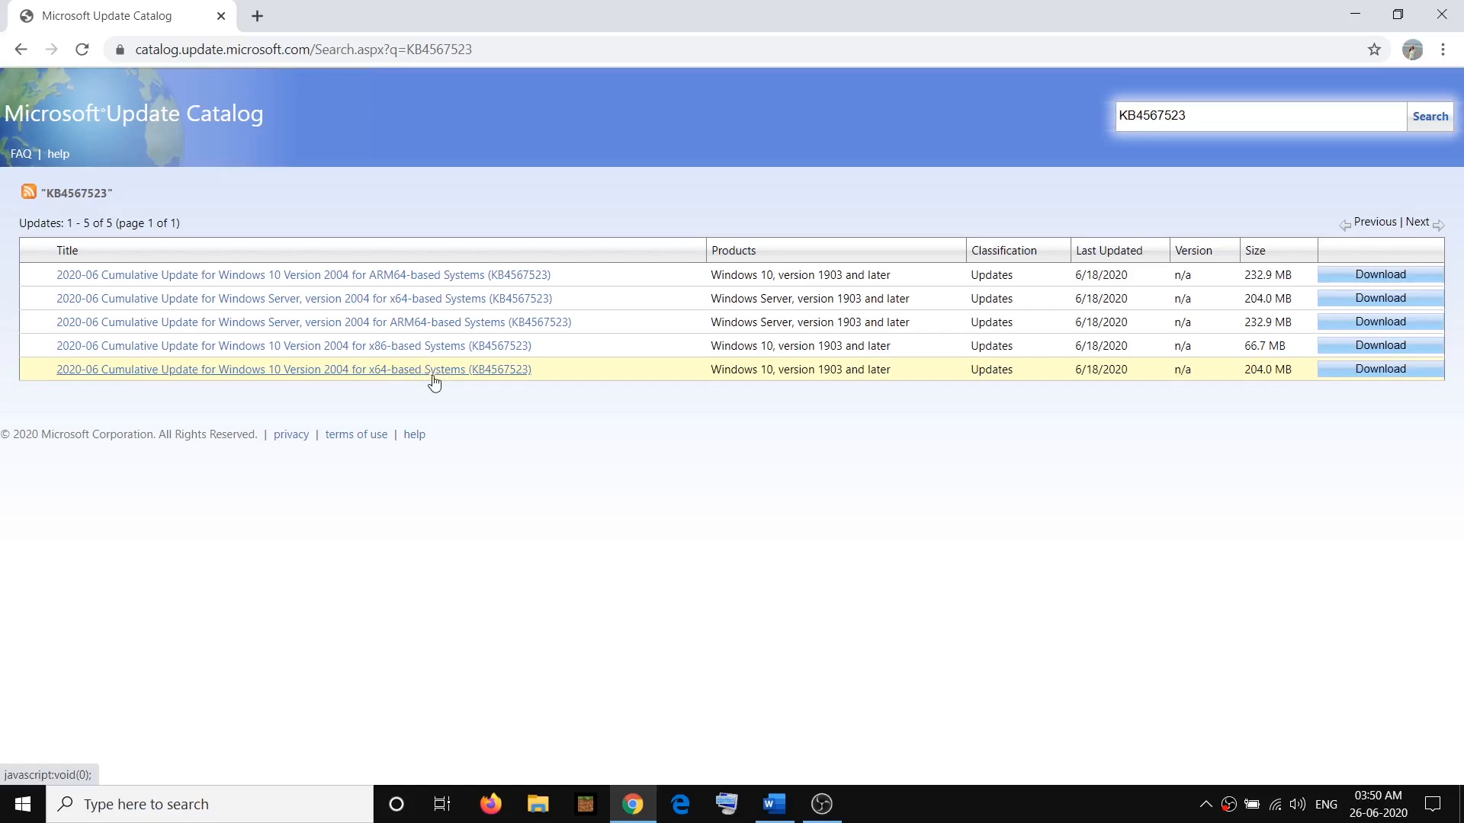
Download the 2020-06 Cumulative Update for Windows 10 Version 2004 for x64-based Systems (KB4567523)
left_click(1365, 369)
left_click_drag(221, 34, 632, 114)
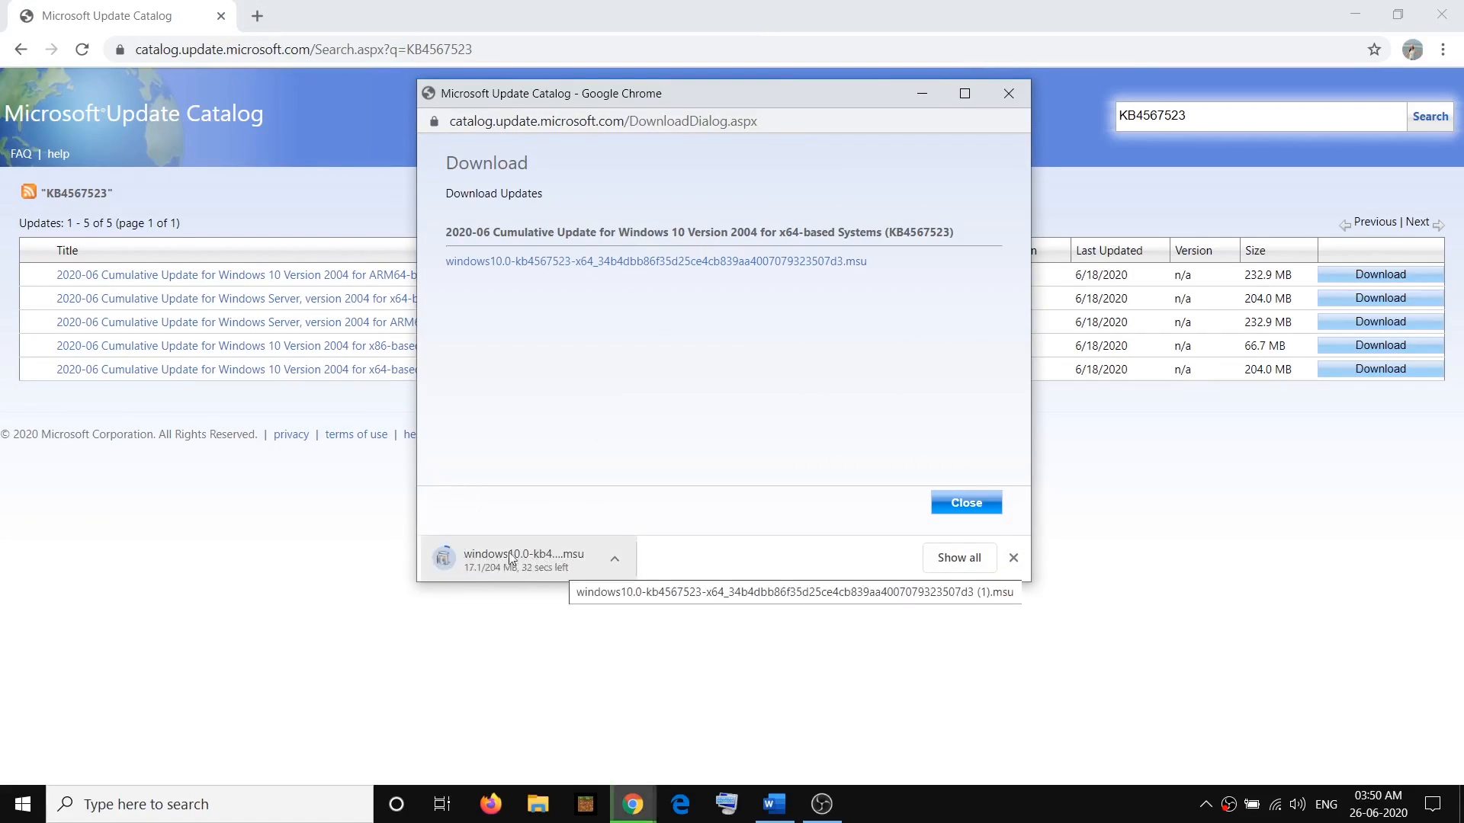
Highlight the print spooler service item in the Word notes, then search Windows for "services" and run the Services app as administrator
left_click(778, 817)
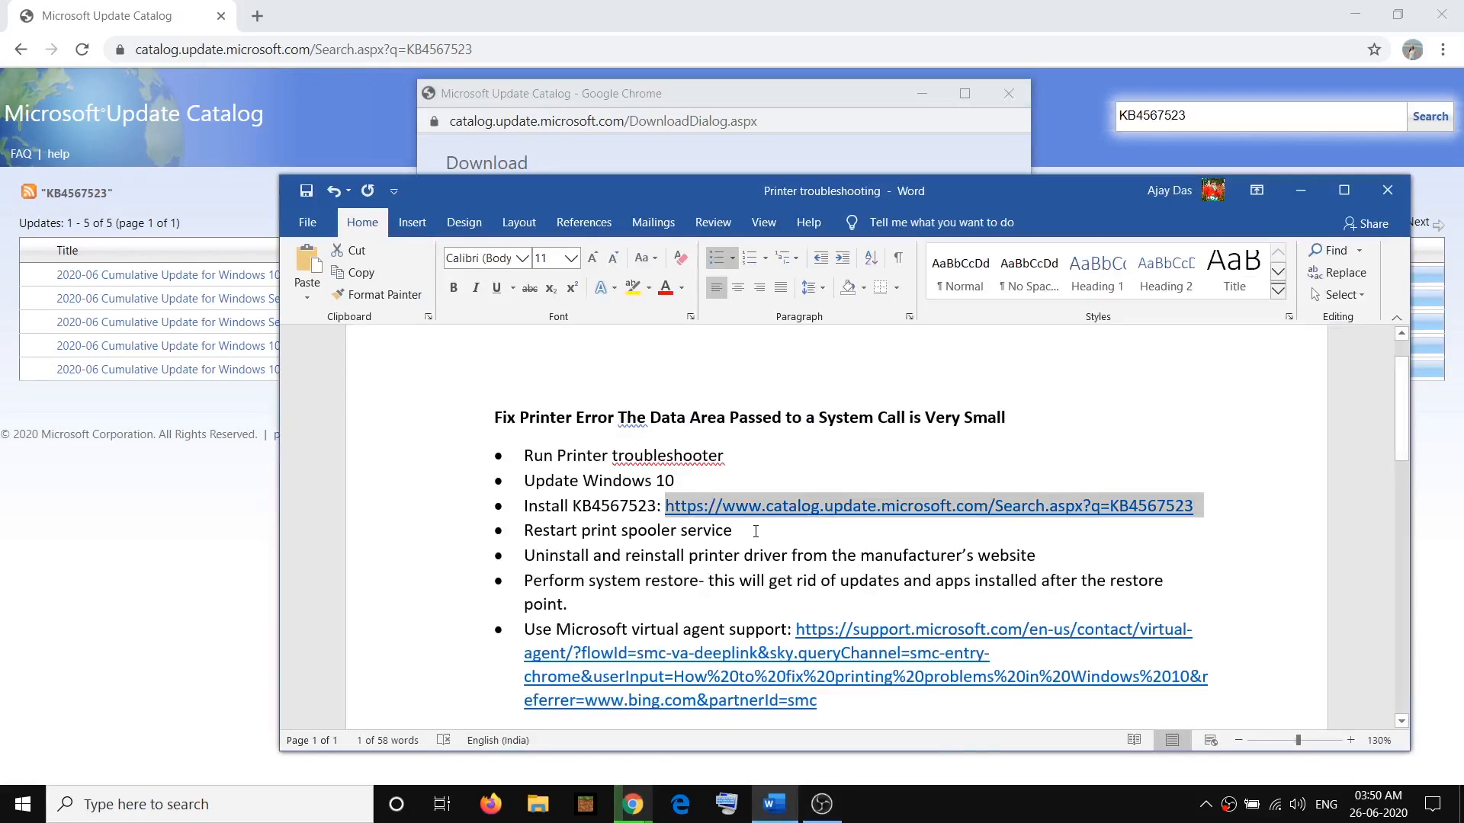
left_click_drag(752, 531, 524, 532)
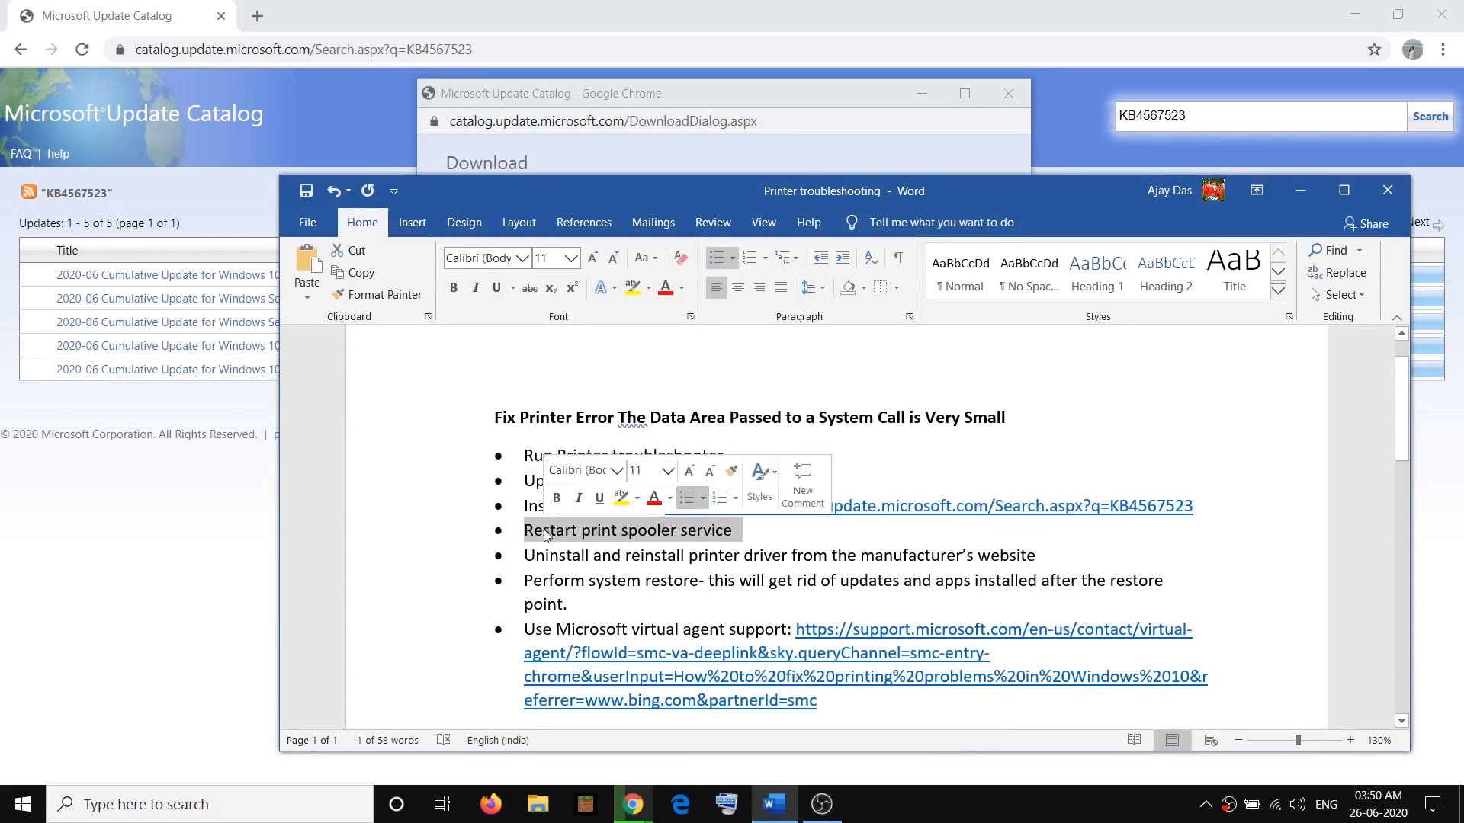
left_click(738, 540)
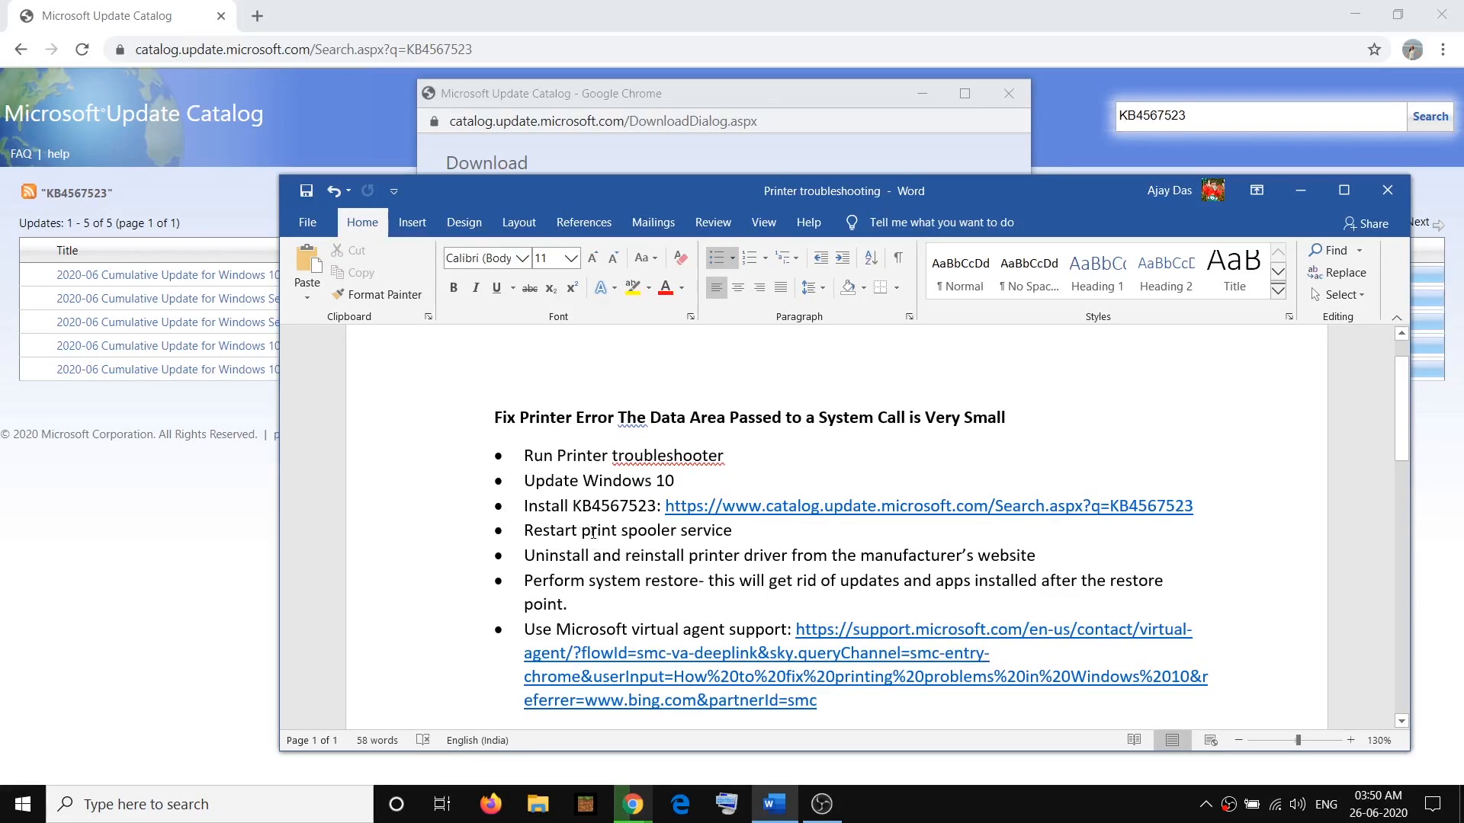
left_click_drag(583, 532, 733, 533)
left_click(120, 804)
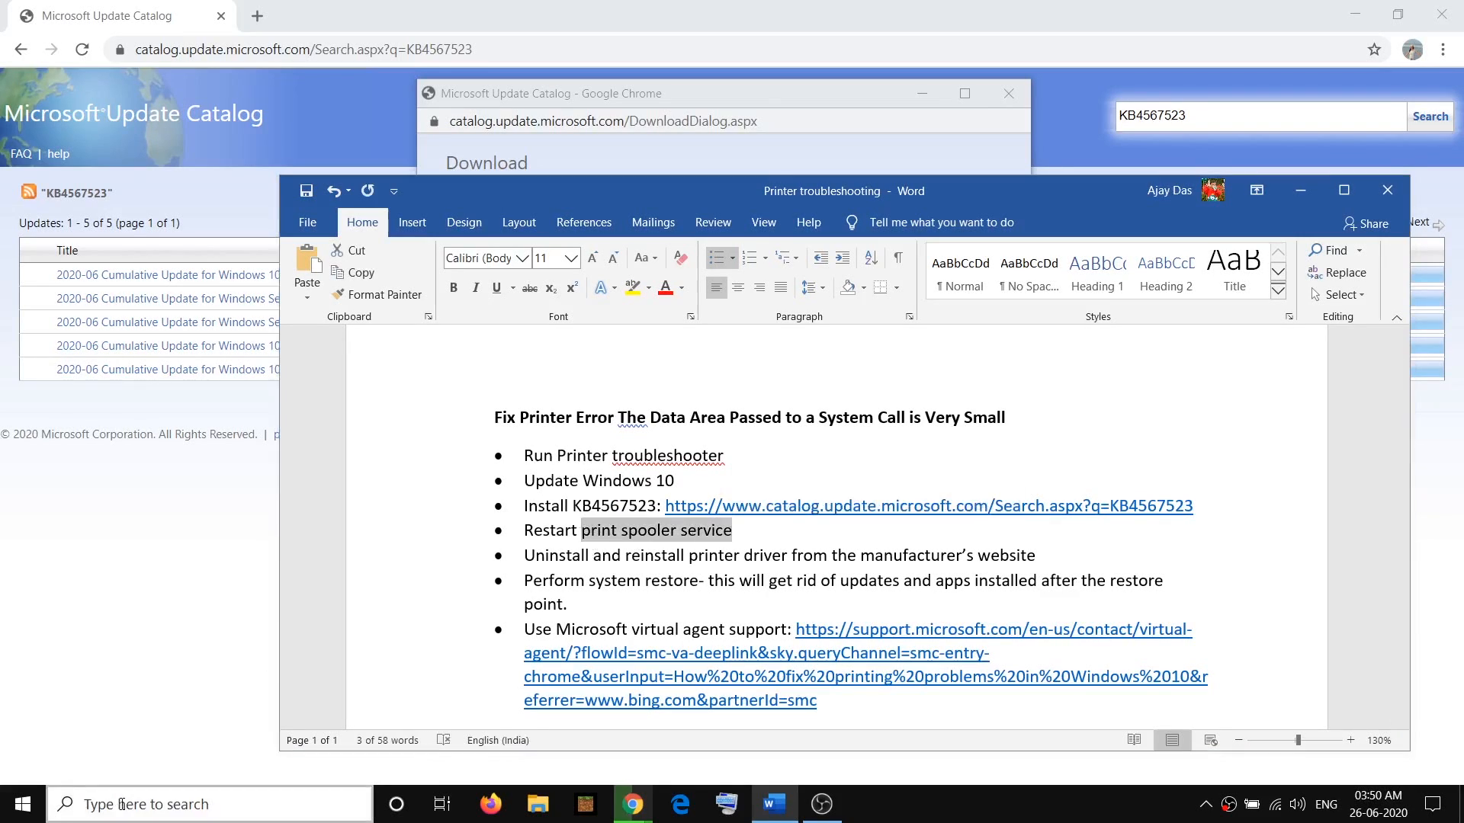
type("servi")
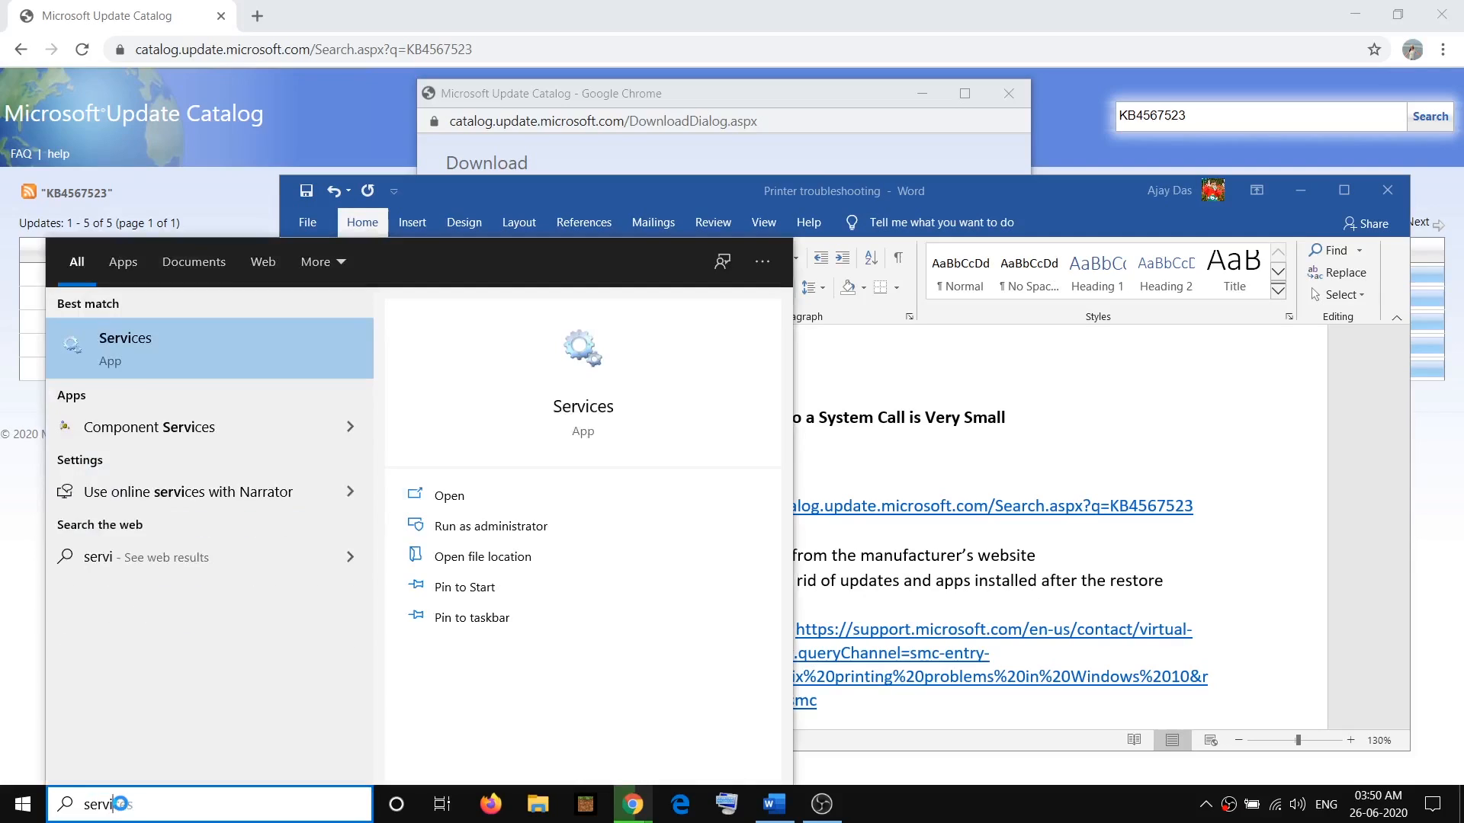
type("ces")
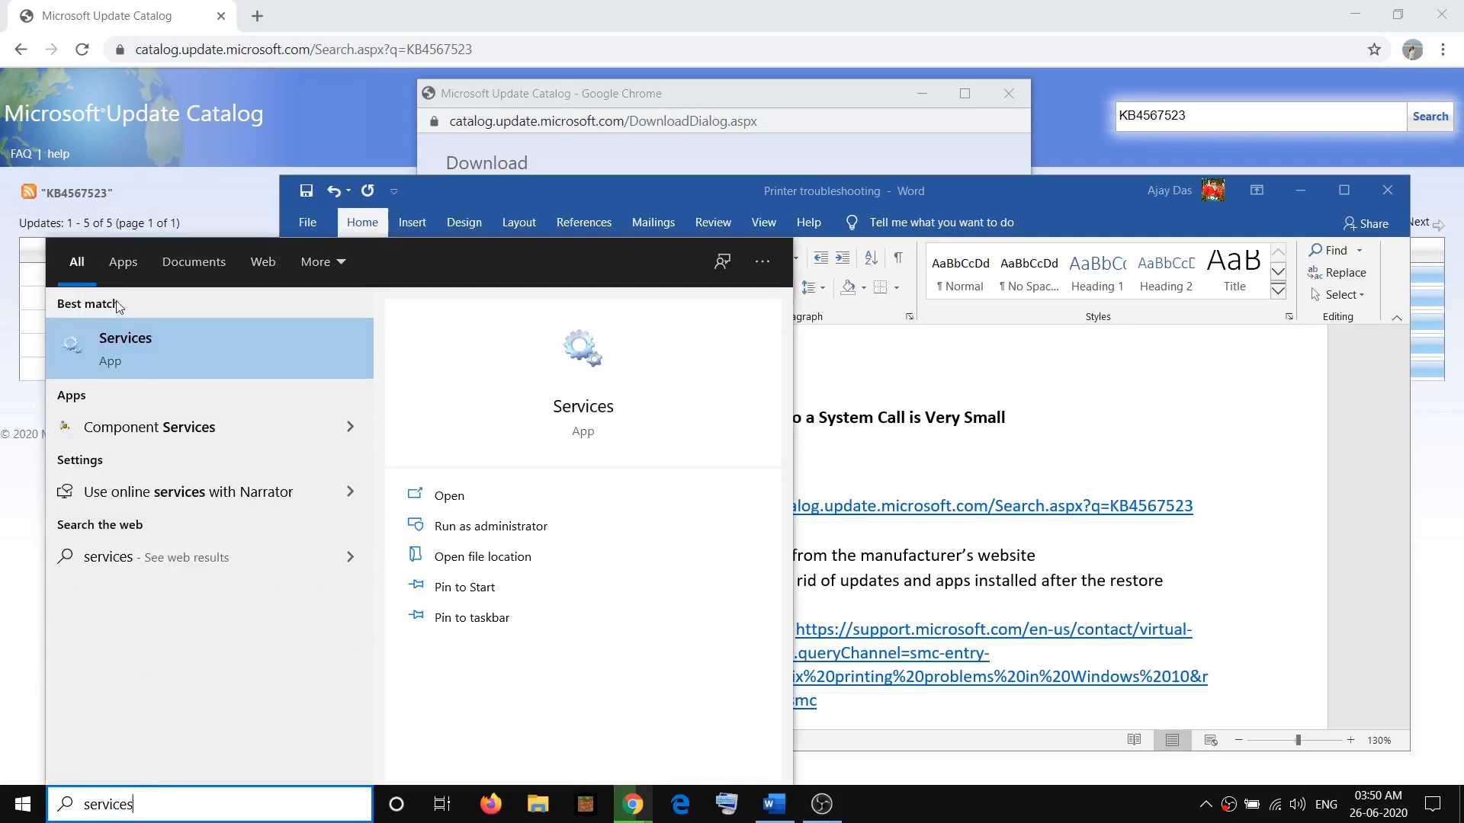
right_click(147, 348)
left_click(188, 369)
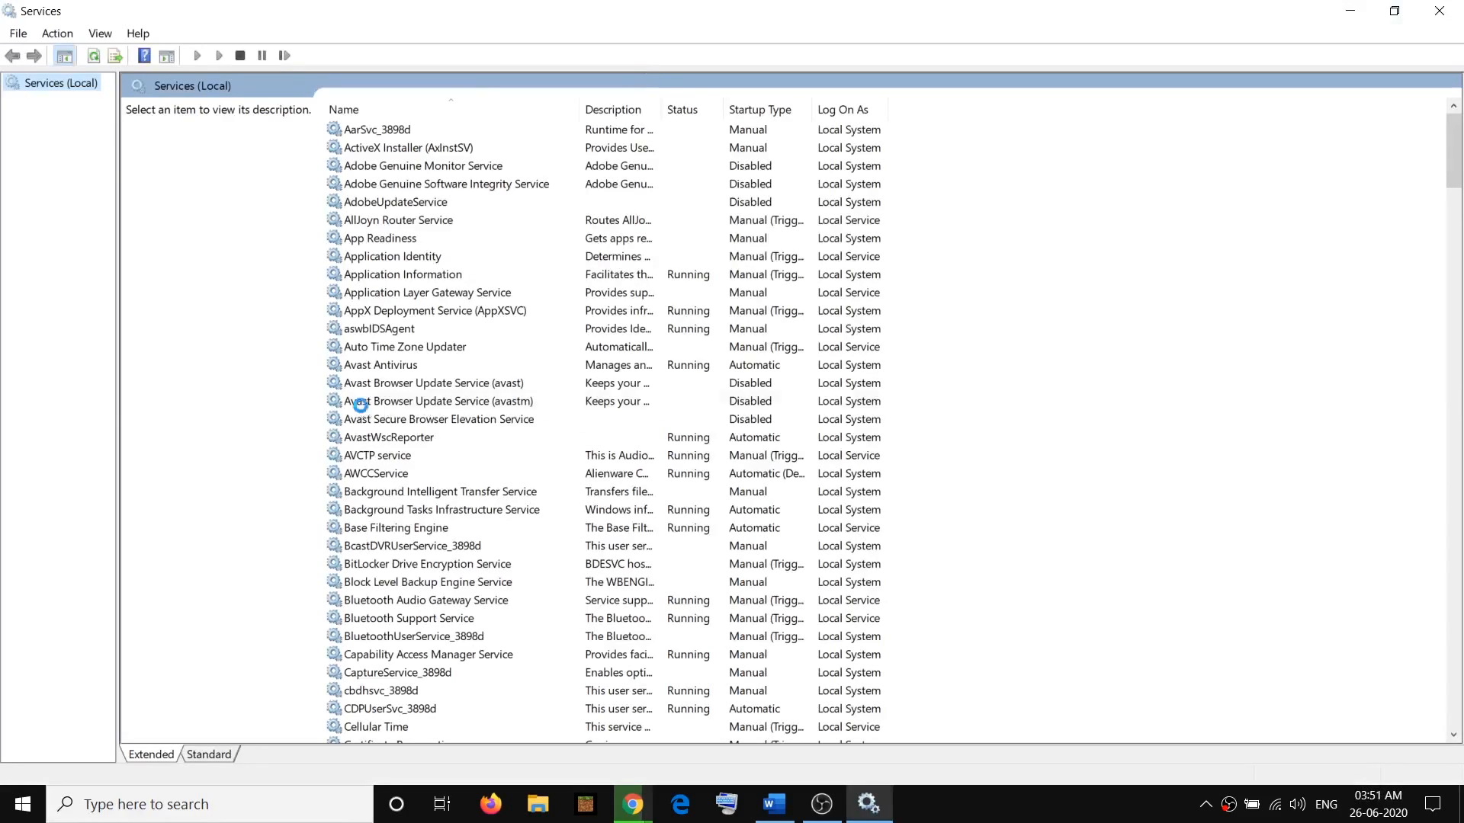
Find the Print Spooler service in the Services list and stop it
left_click(418, 402)
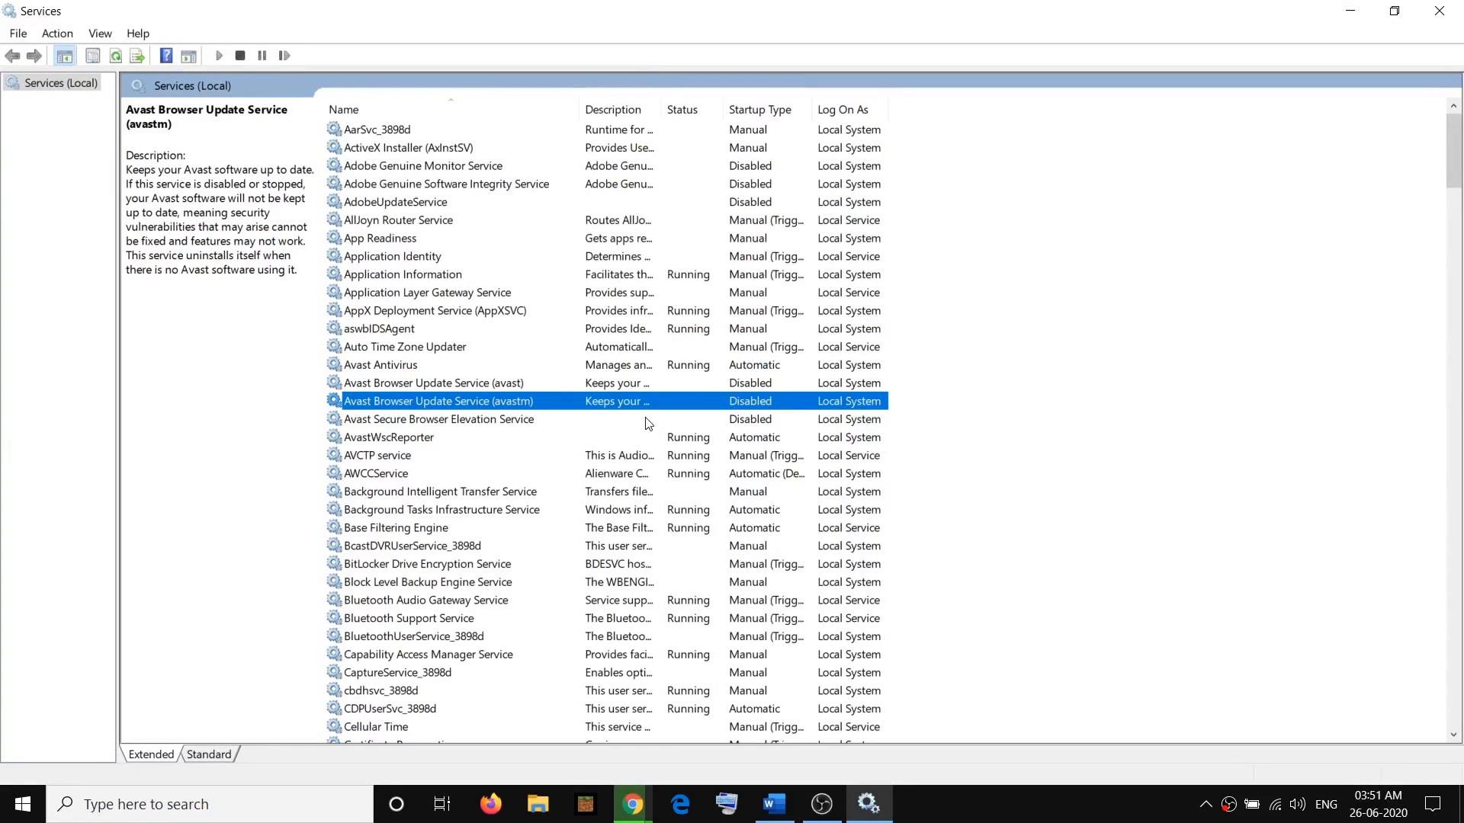
key("p")
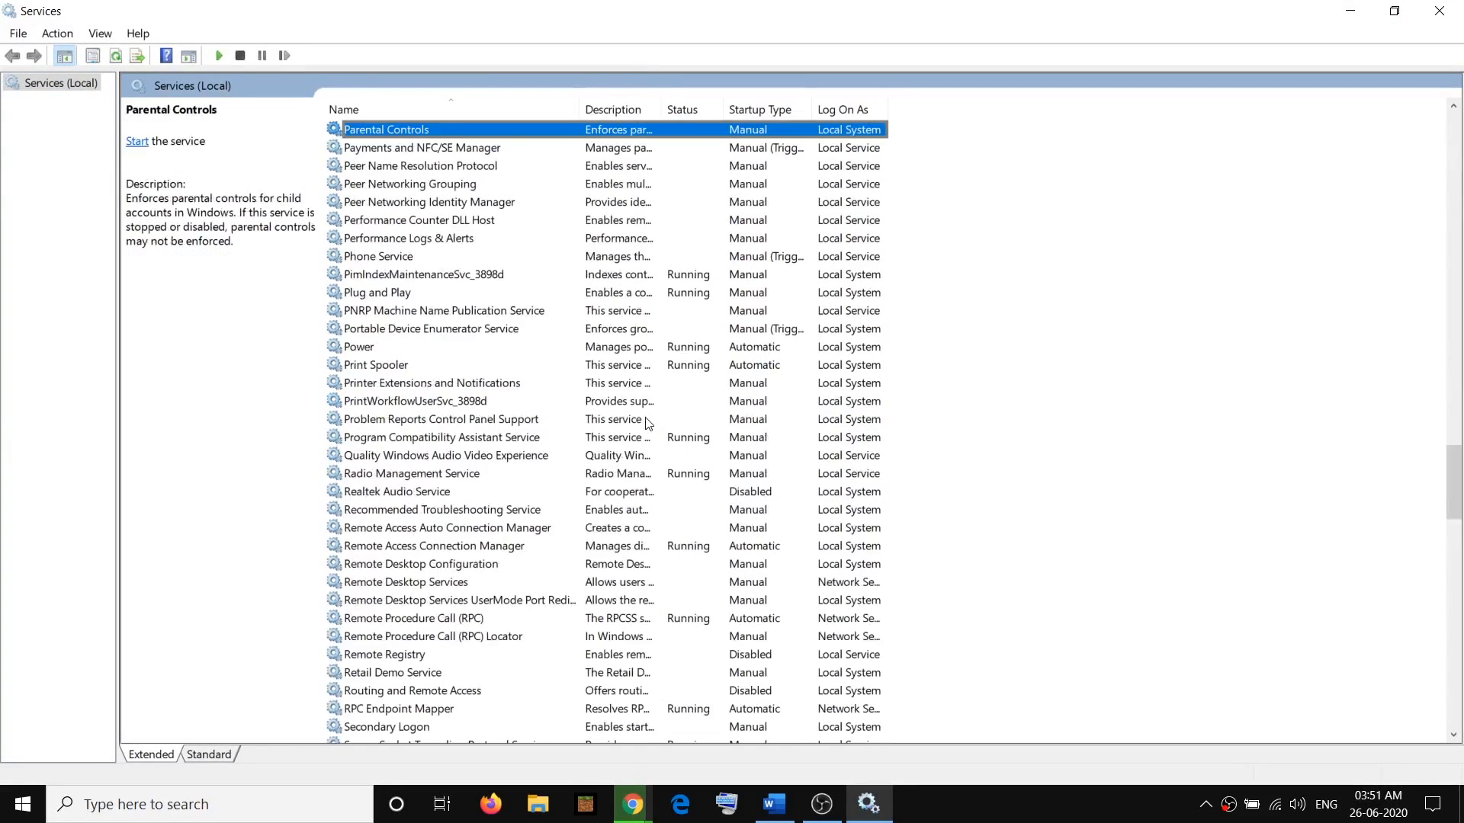
left_click(377, 366)
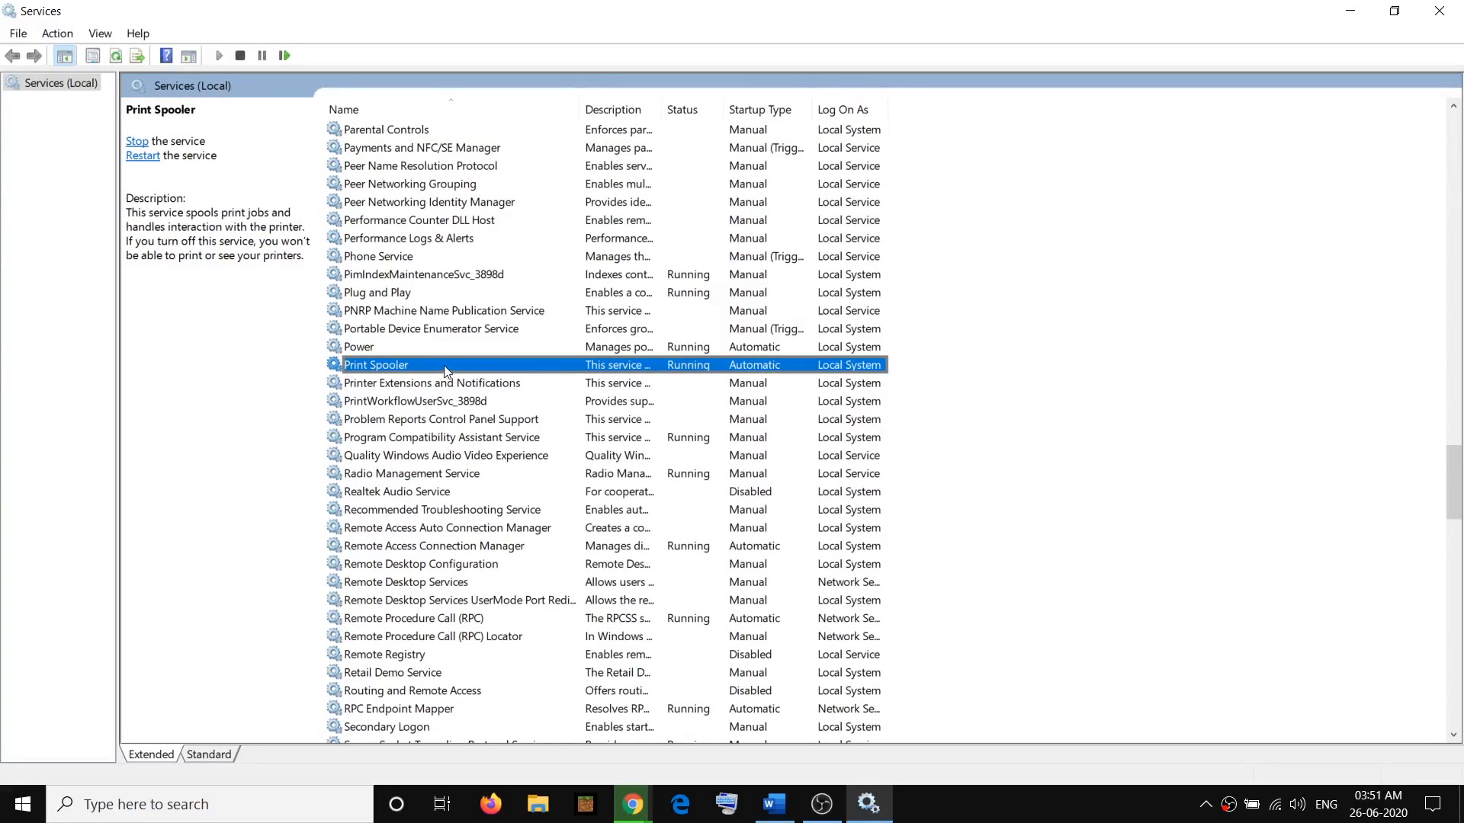
right_click(438, 368)
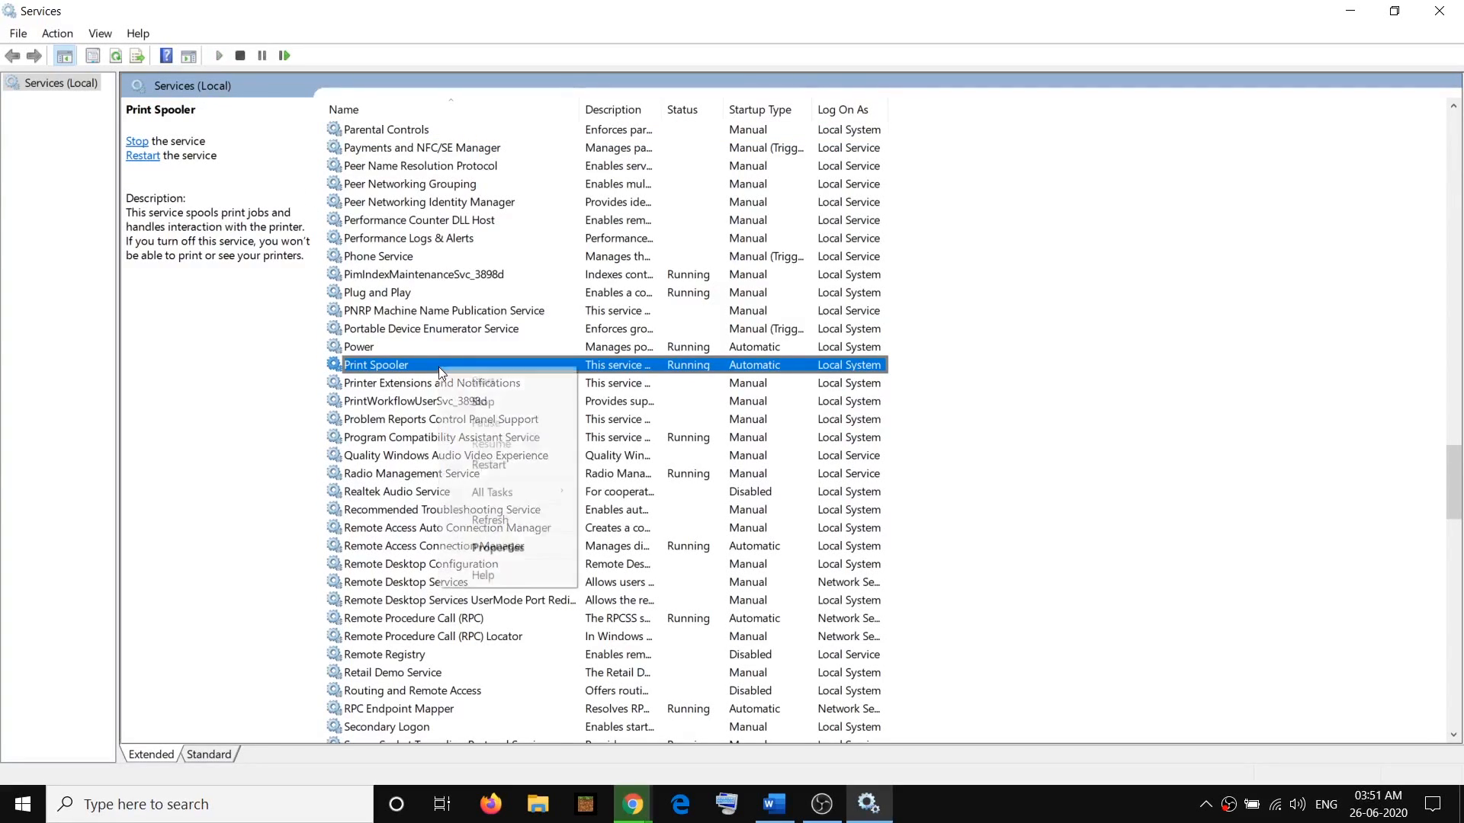
left_click(500, 404)
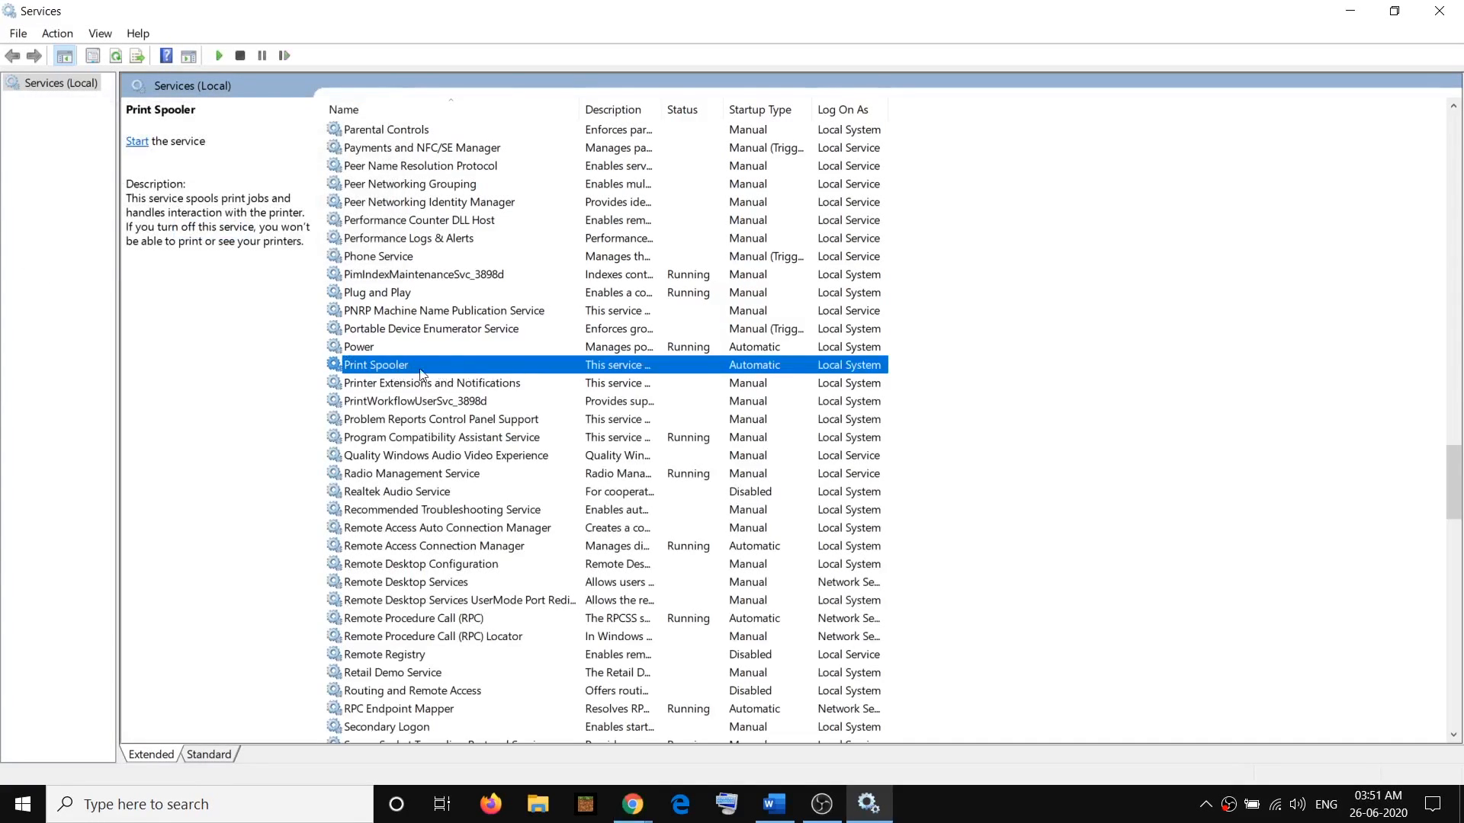
Start the Print Spooler service again and close the Services window
right_click(392, 368)
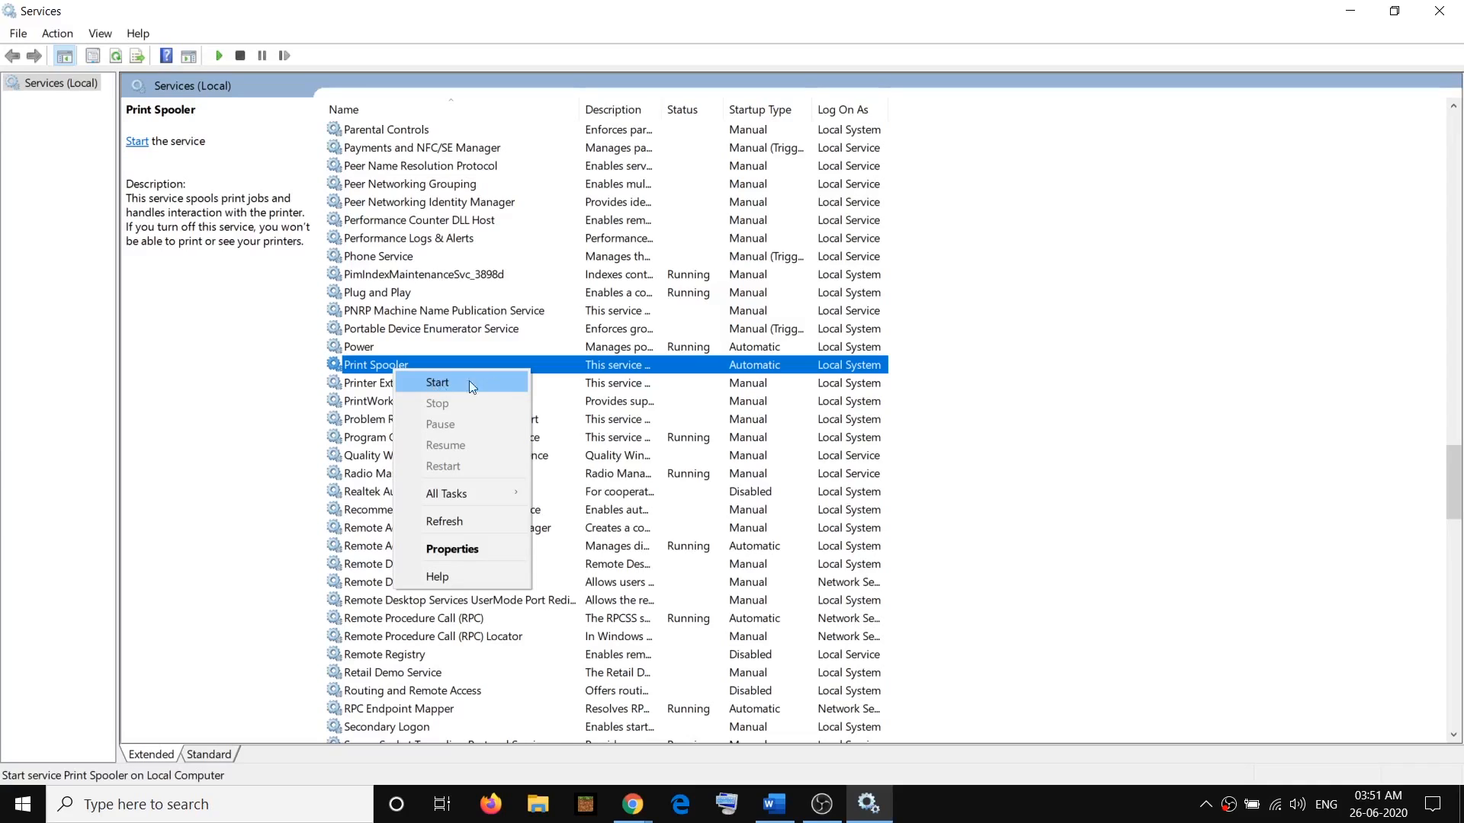
left_click(450, 386)
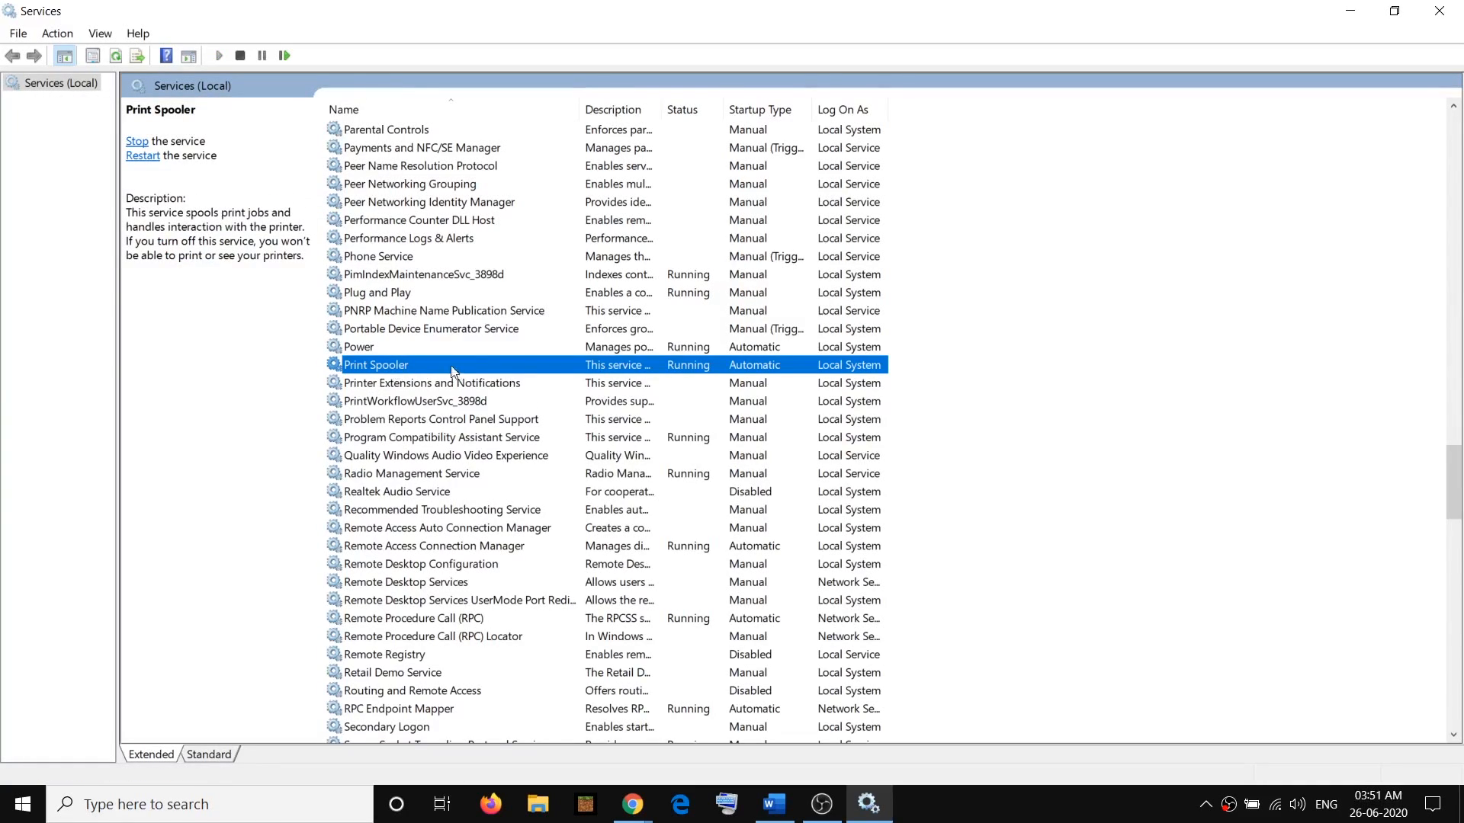
left_click(1439, 11)
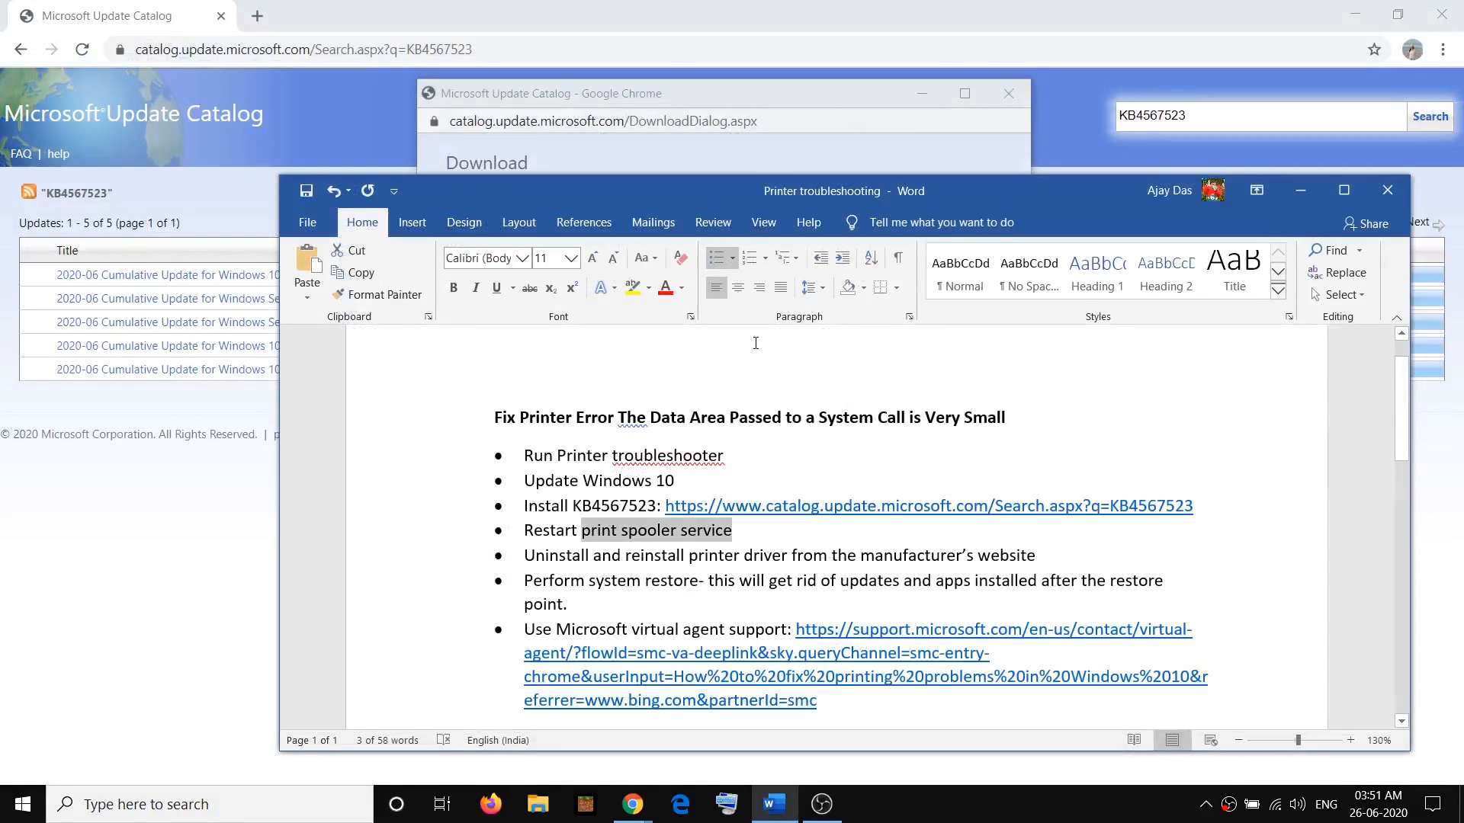
Highlight the text about reinstalling the printer driver from the manufacturer's website in the Word notes, then clear the selection
scroll(662, 501, "down", 1)
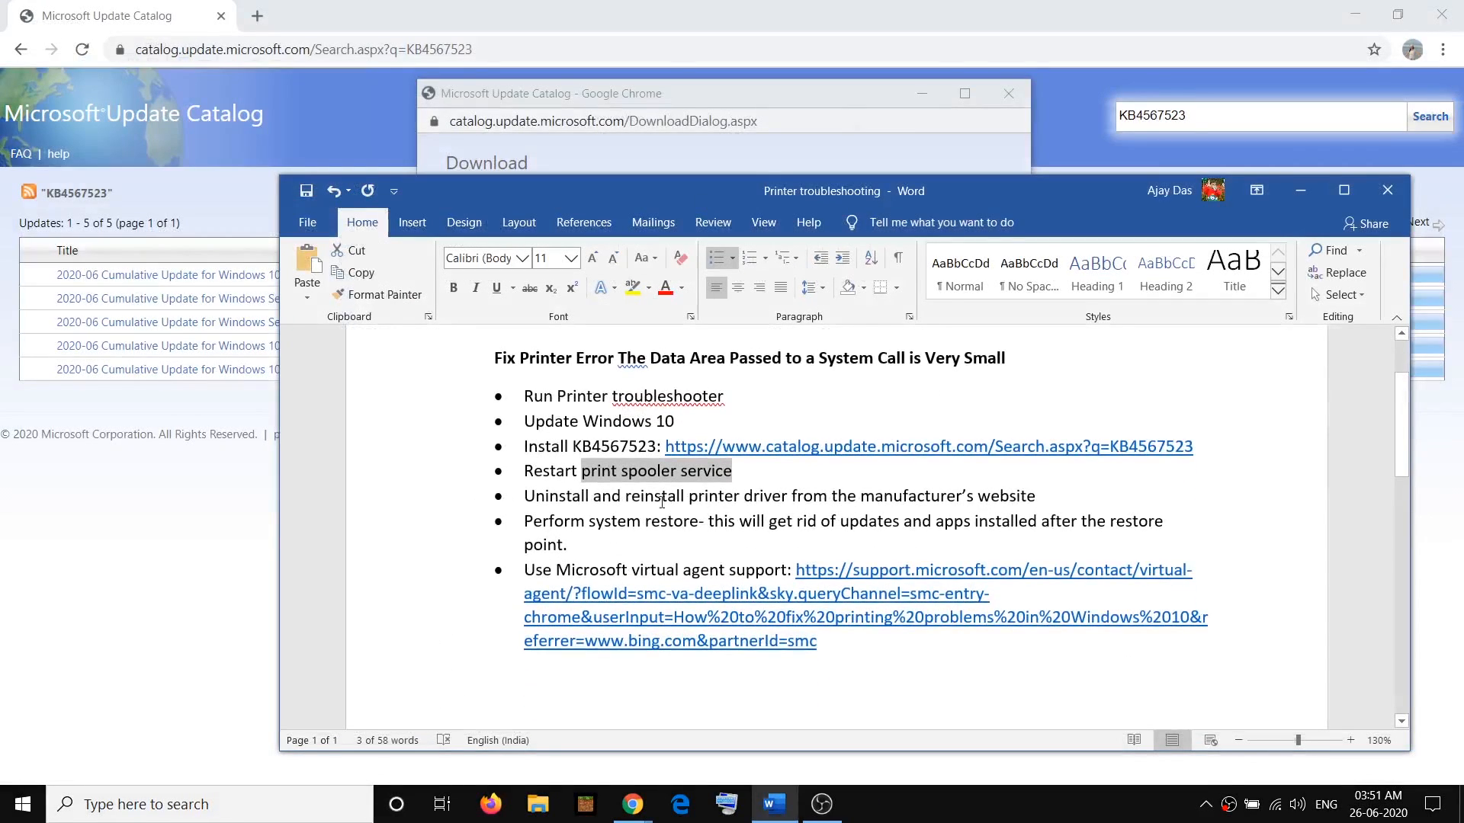
double_click(528, 497)
left_click_drag(635, 497, 1021, 503)
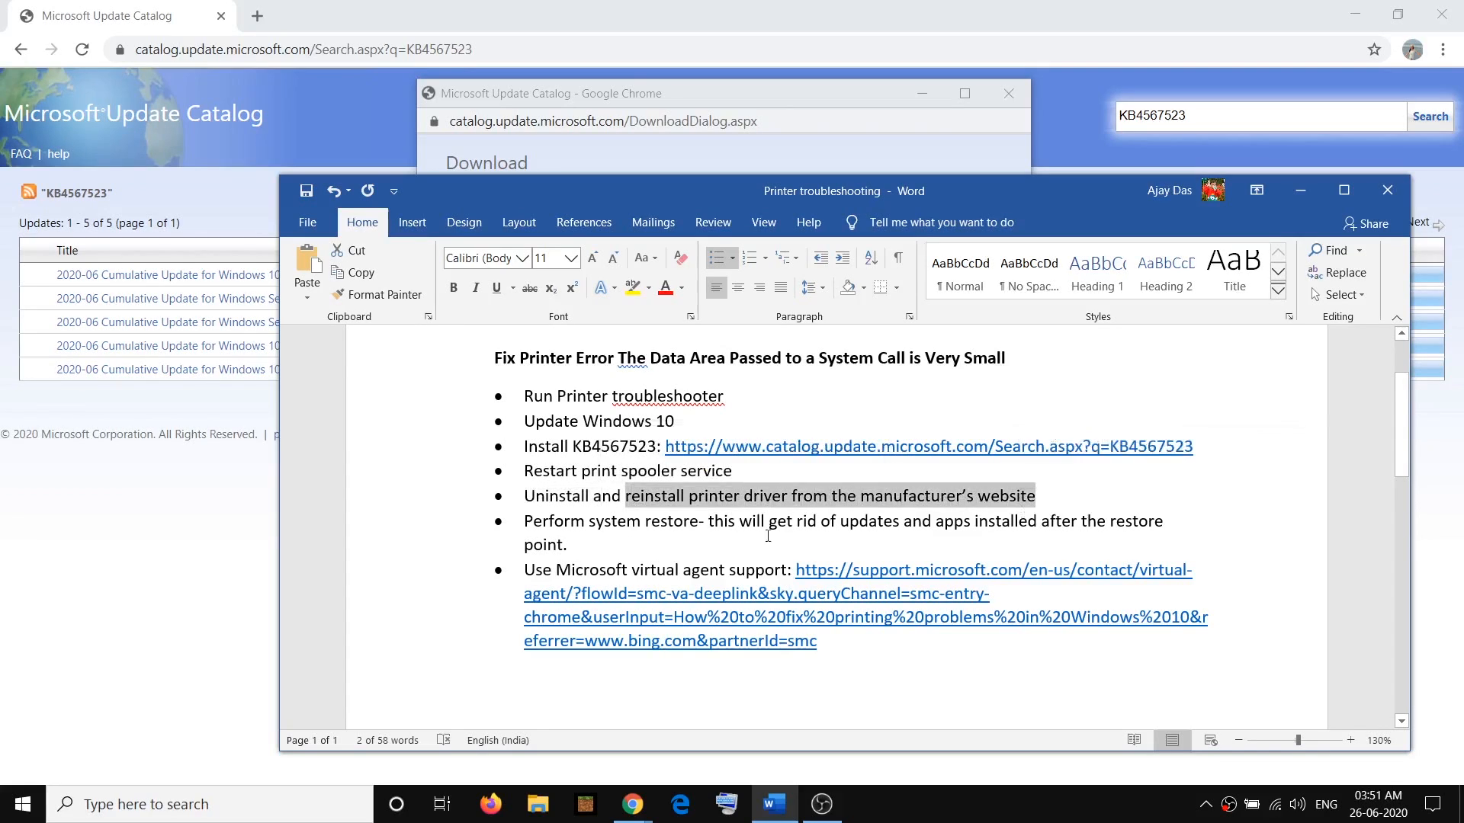
left_click(582, 497)
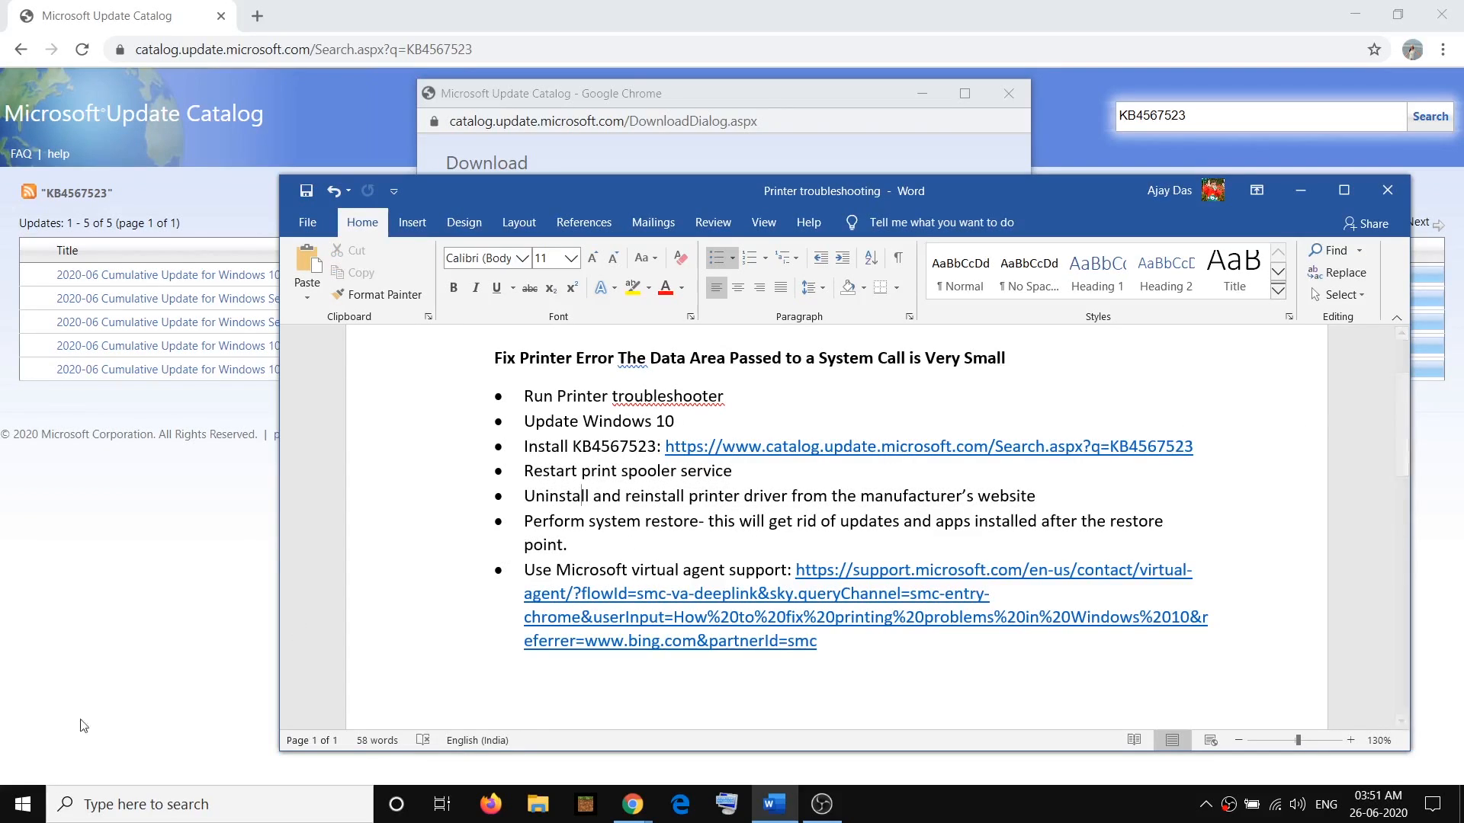
Open Device Manager, turn on the display of hidden devices and expand the Print queues category
right_click(34, 806)
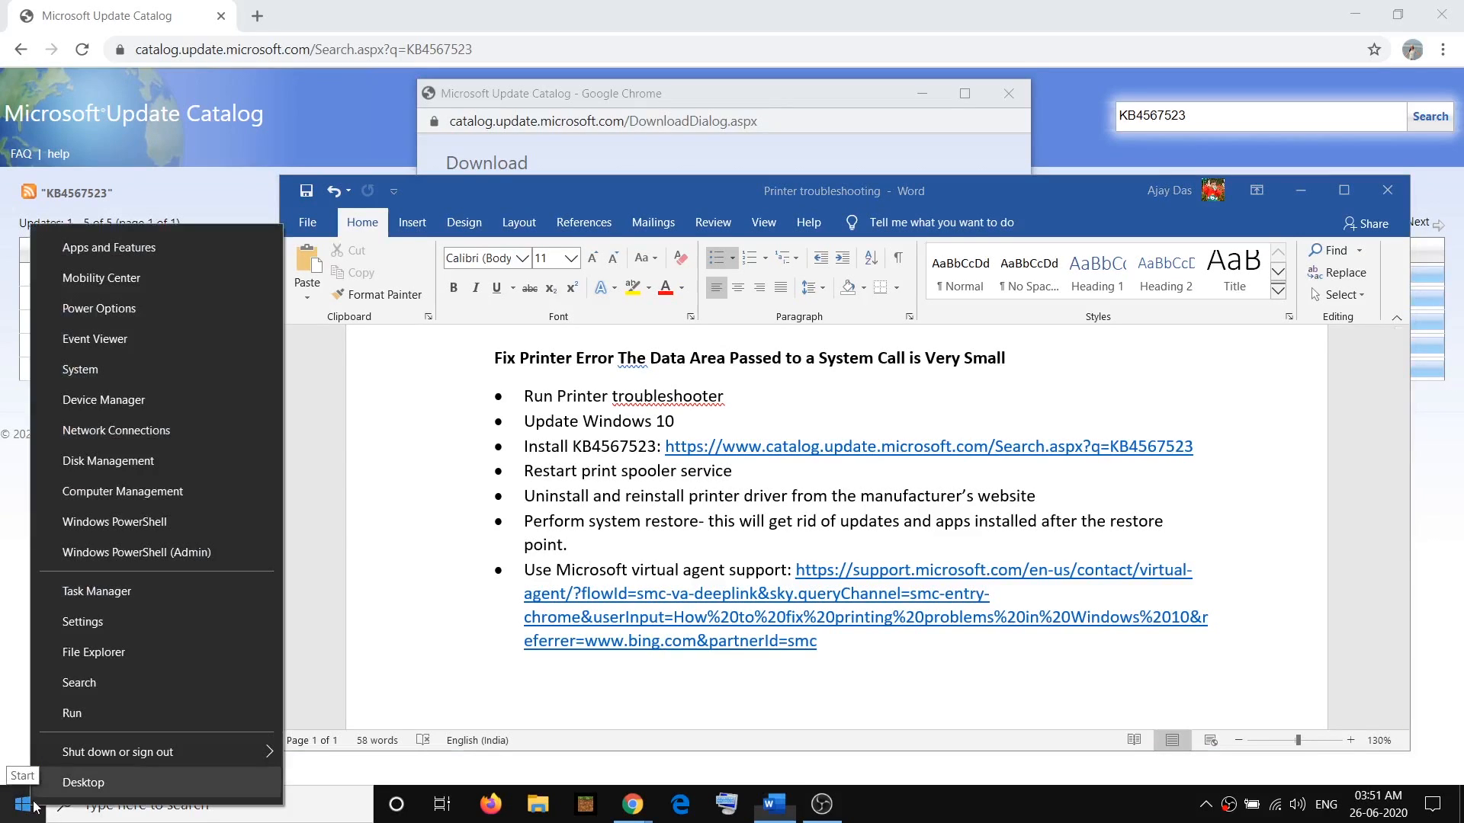
left_click(111, 400)
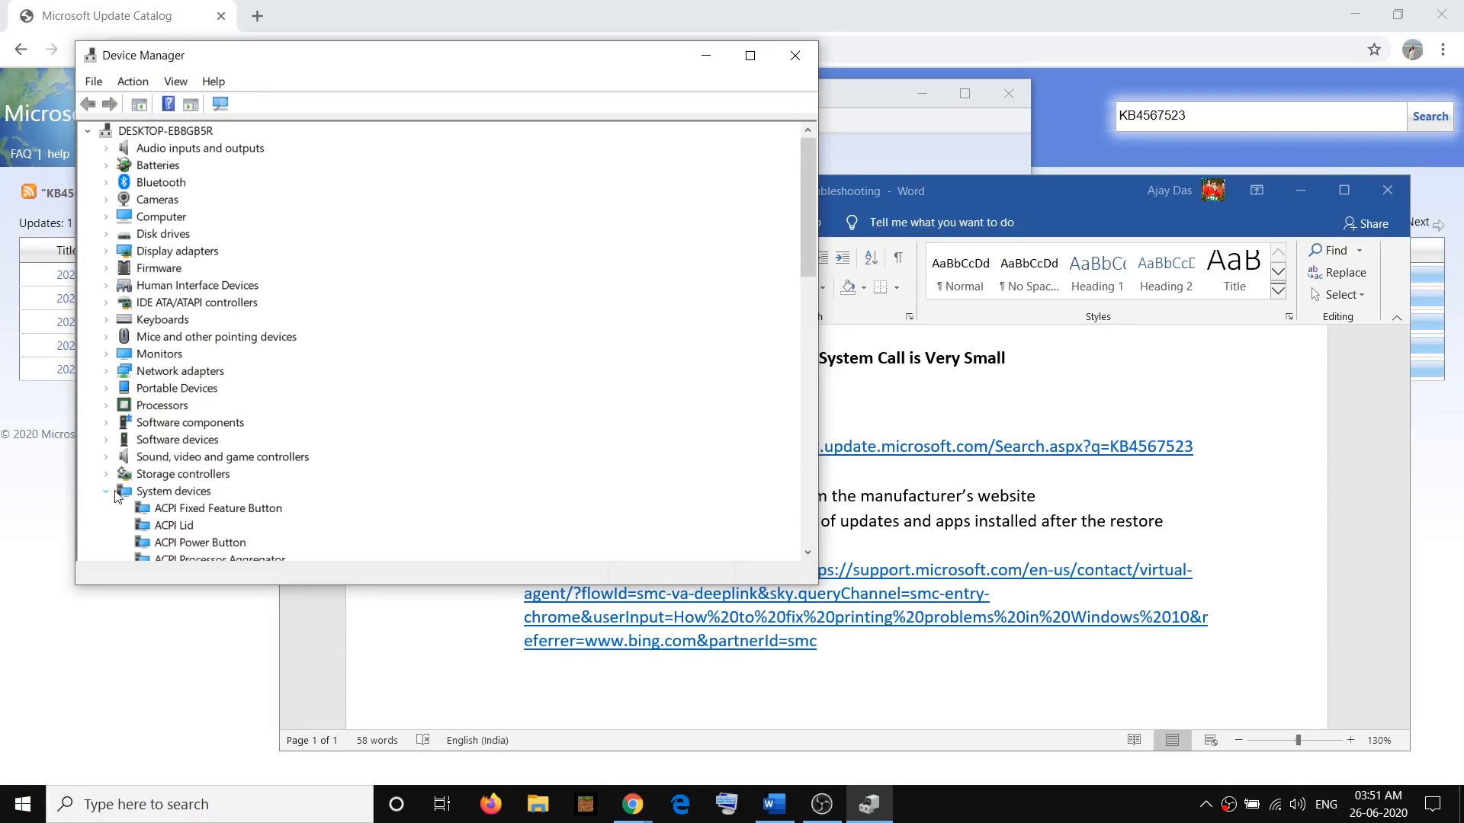
left_click(106, 492)
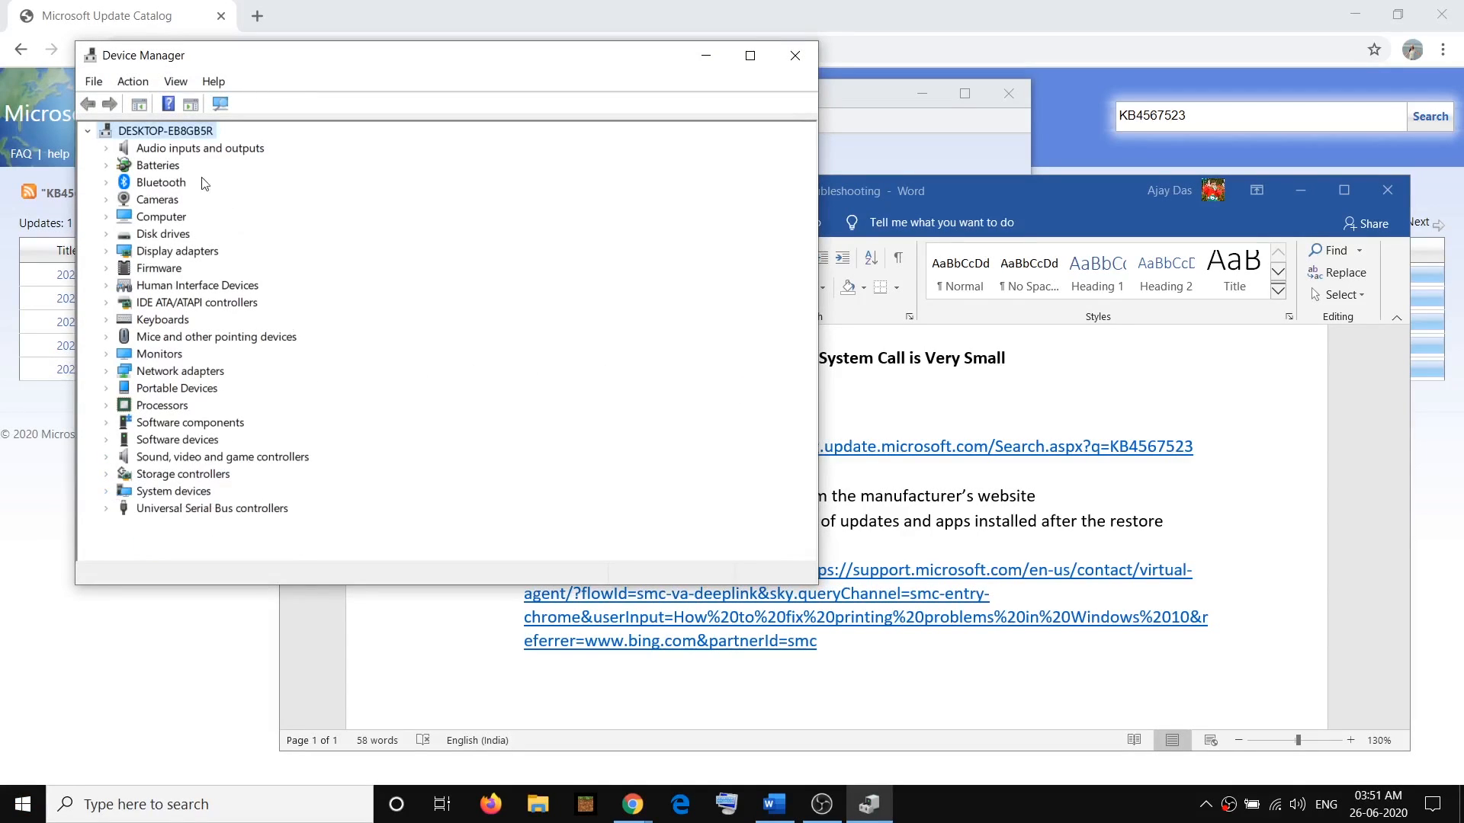
left_click(177, 82)
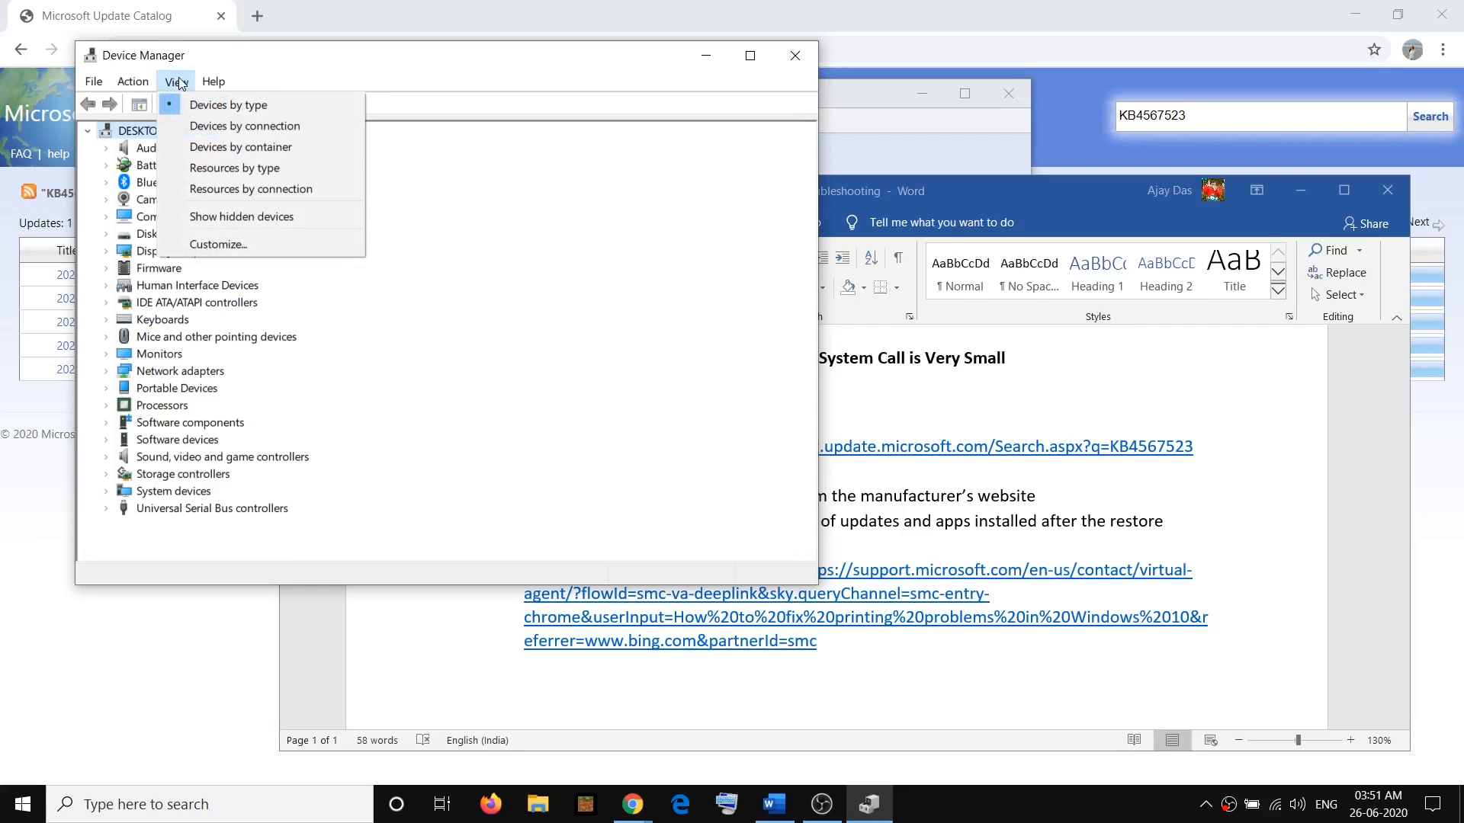
left_click(225, 216)
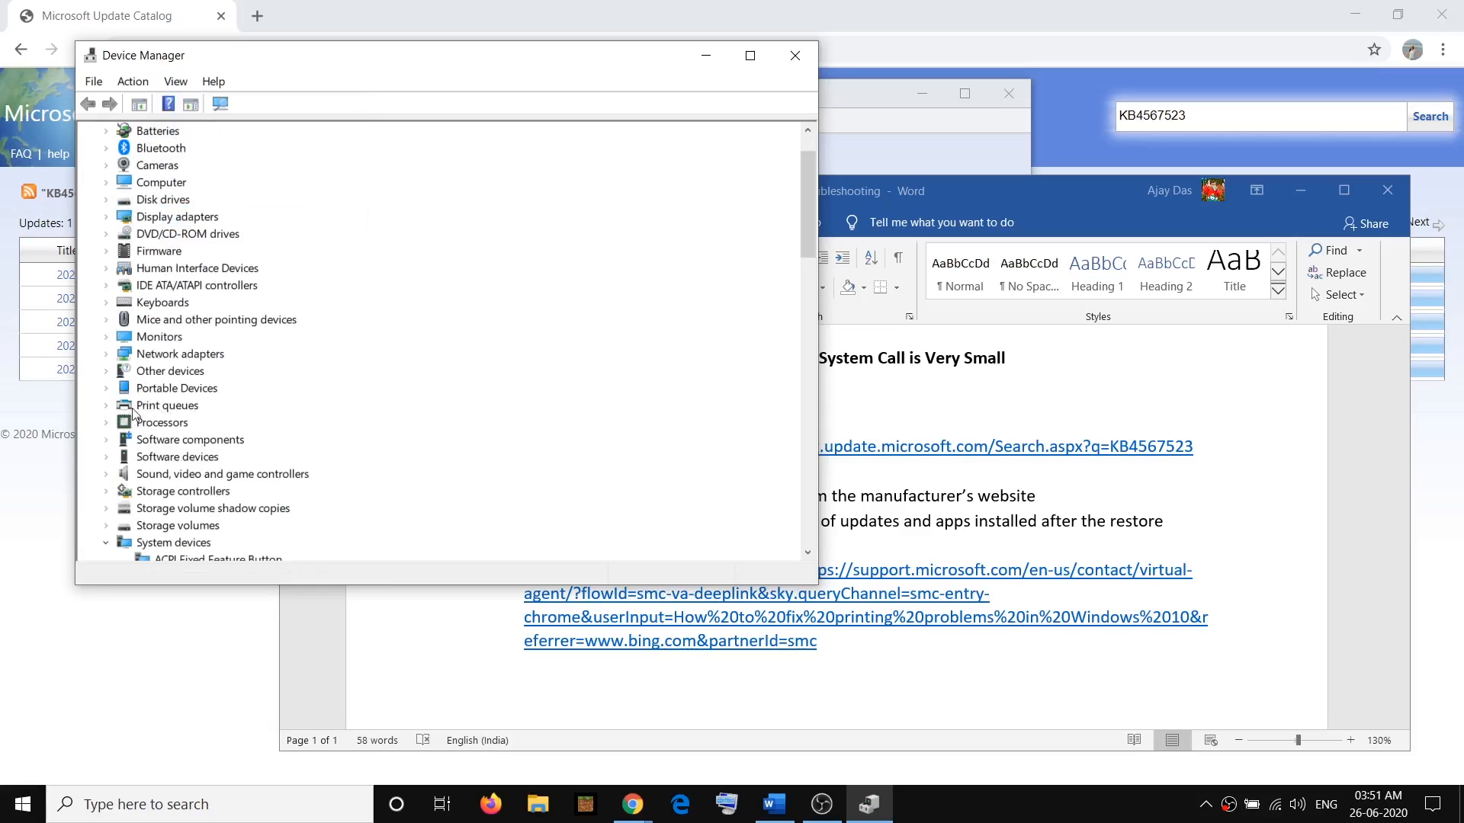
left_click(109, 408)
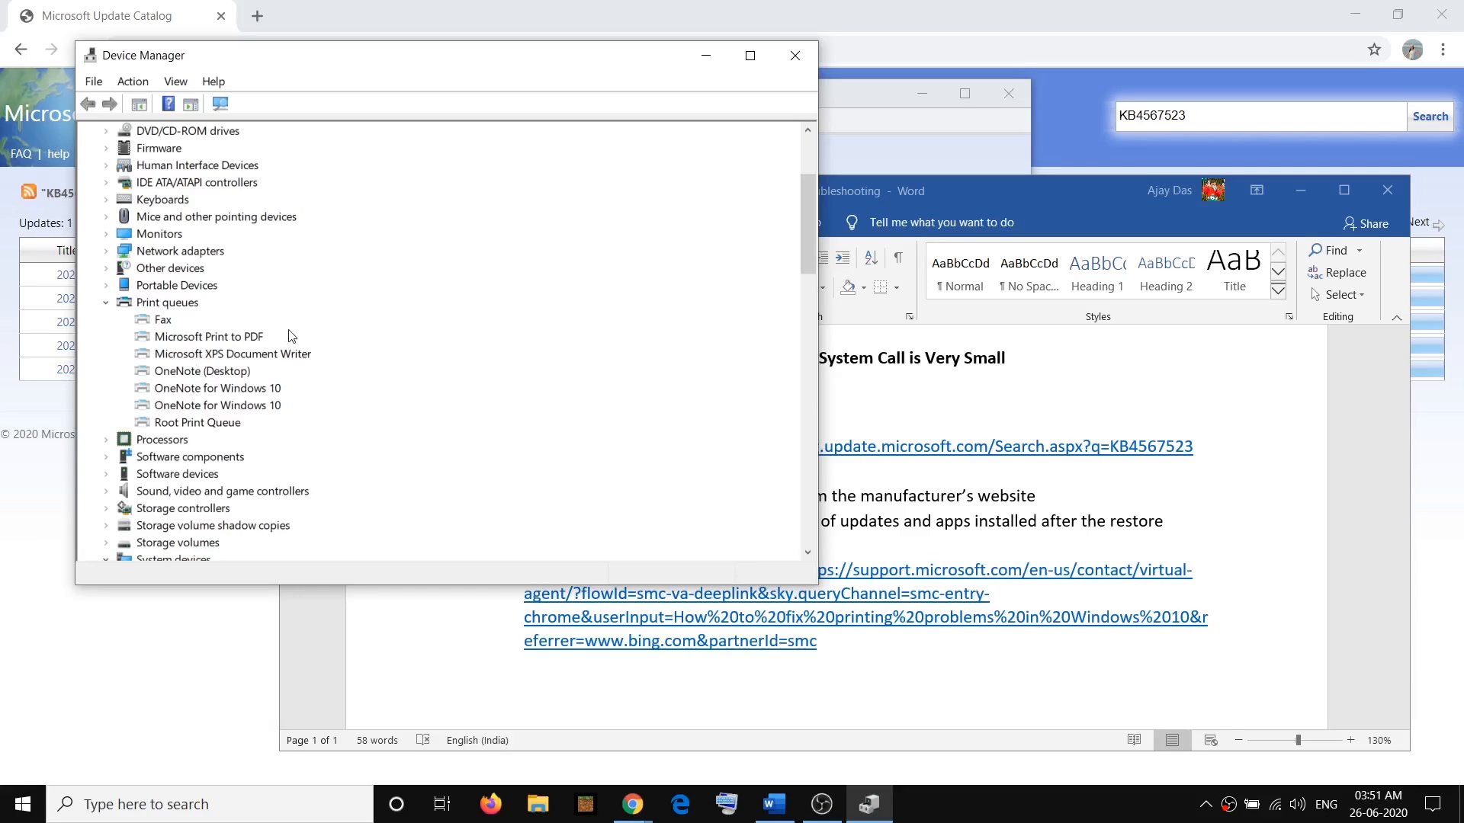
Bring up the uninstall prompt for Microsoft Print to PDF, dismiss it without uninstalling and close Device Manager
left_click(210, 337)
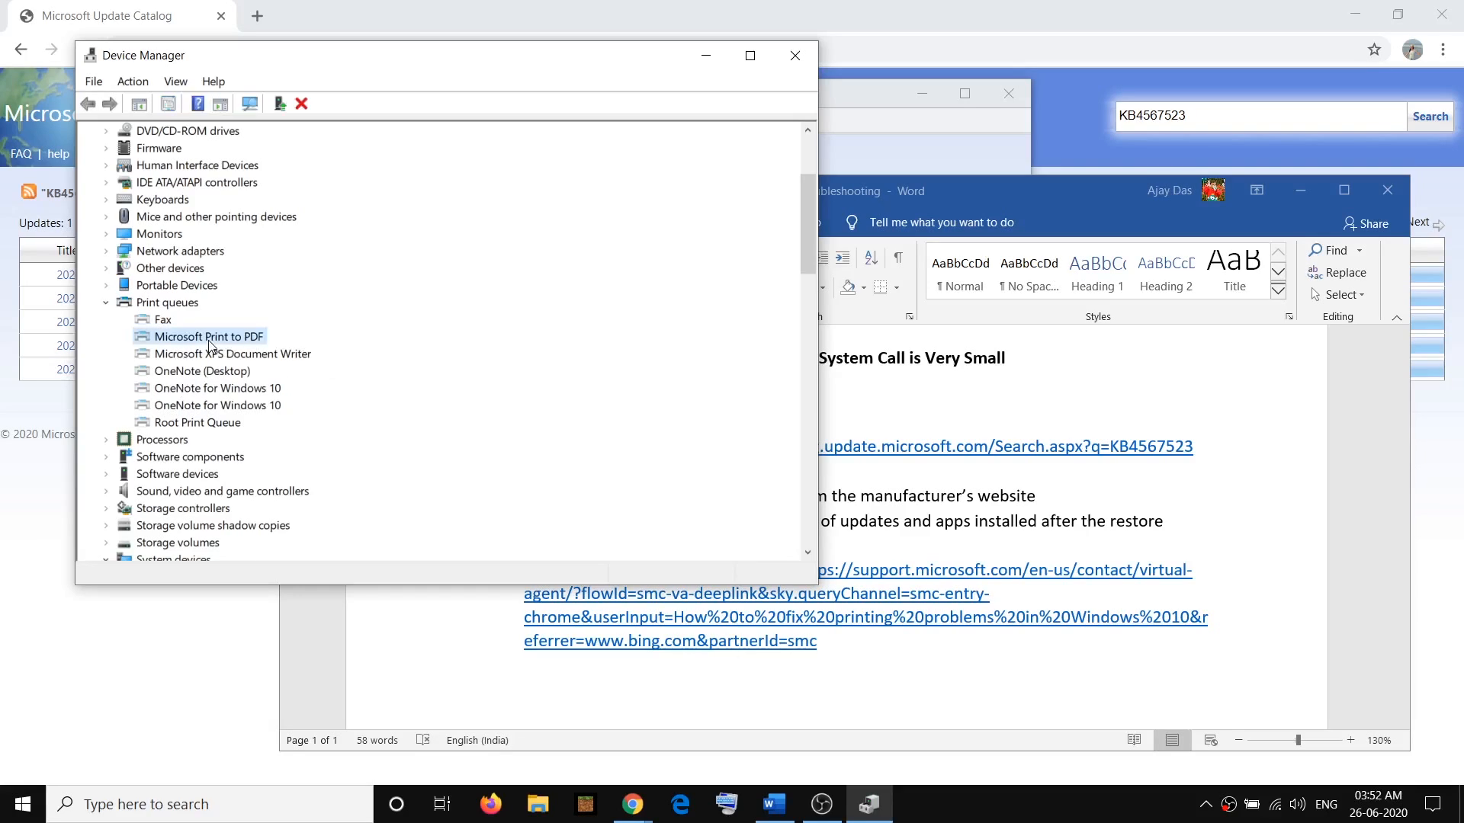
right_click(205, 343)
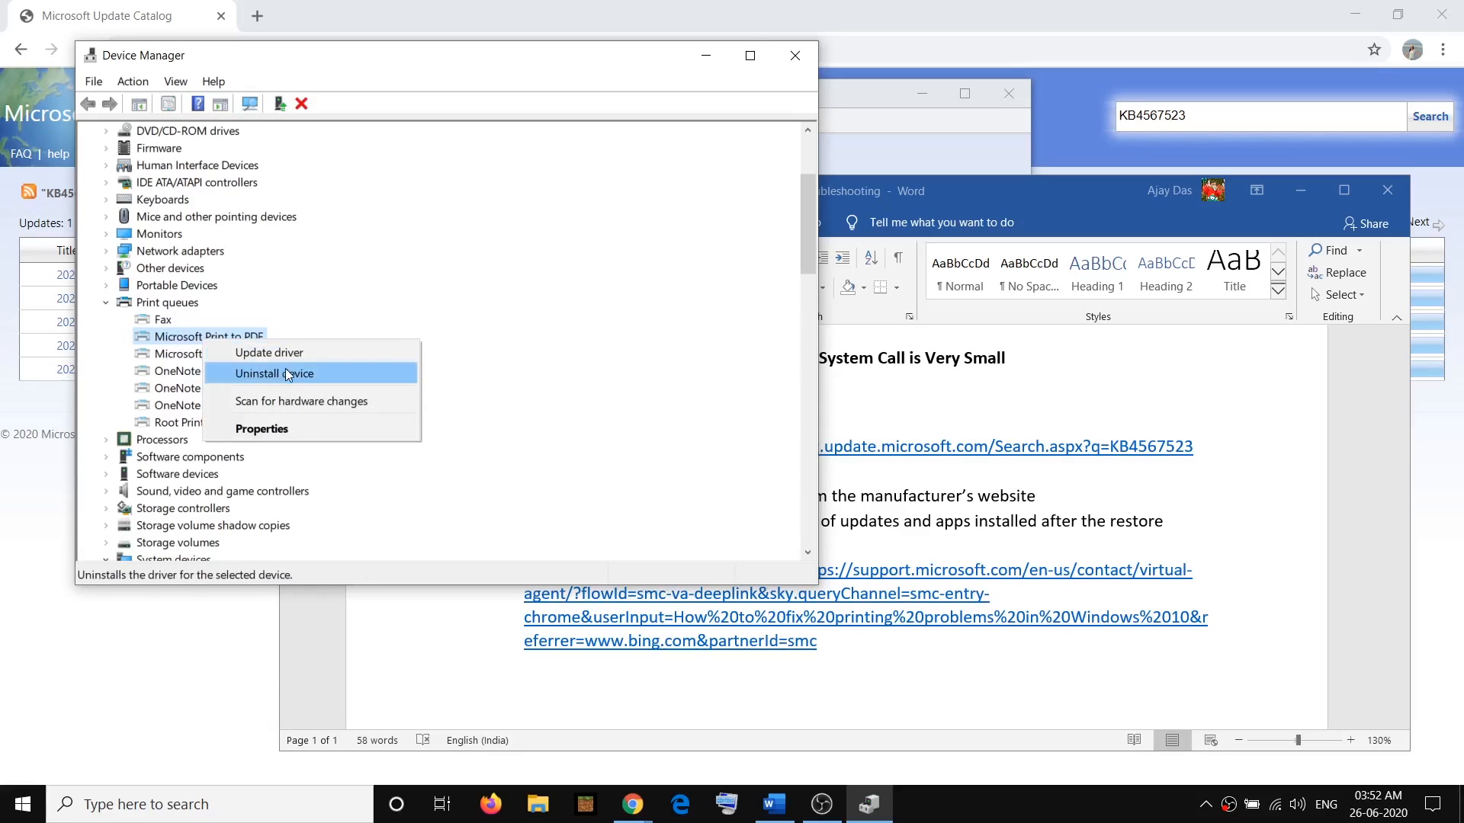
right_click(186, 337)
left_click(257, 370)
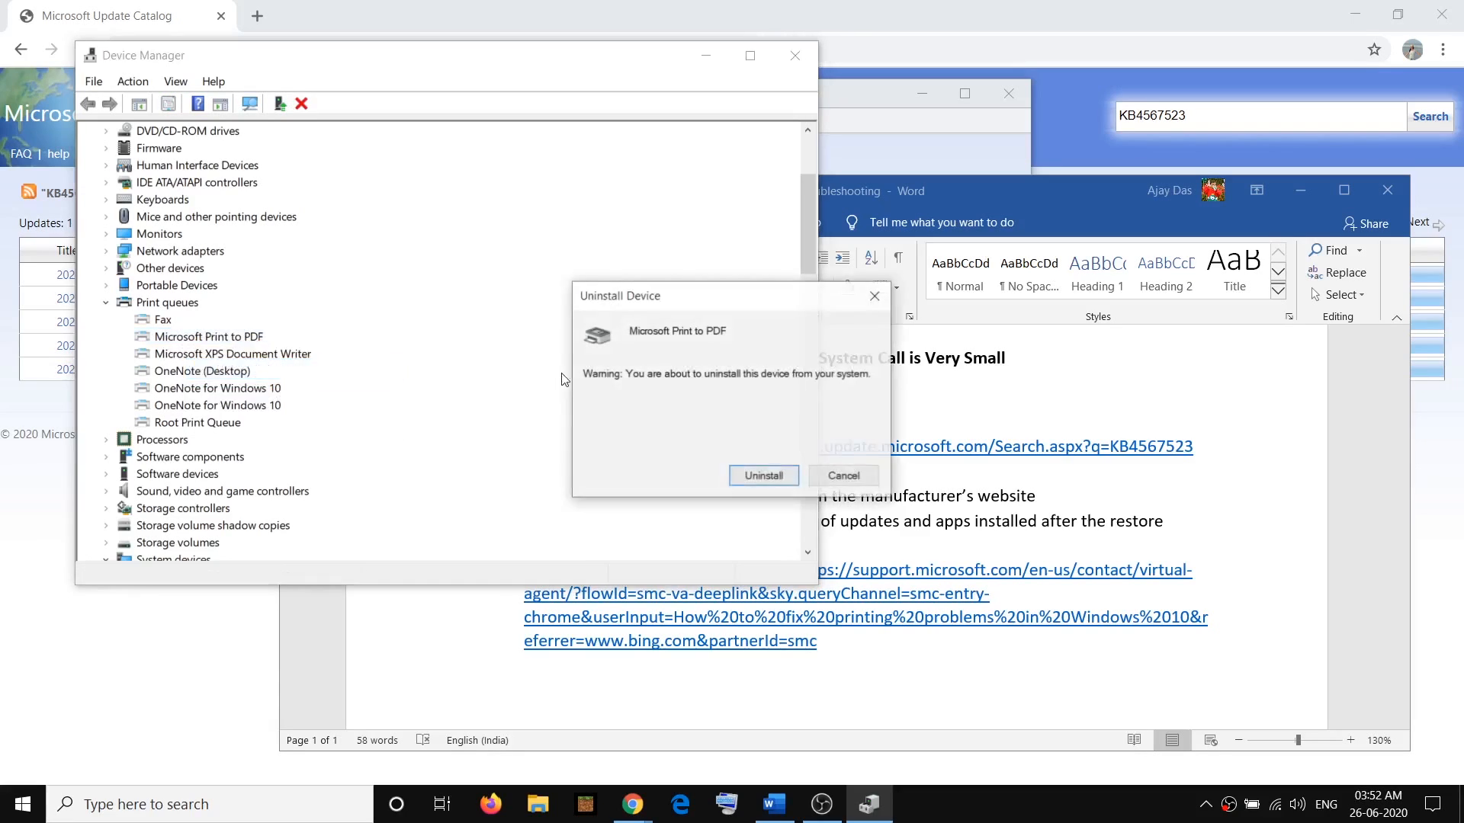
left_click(876, 295)
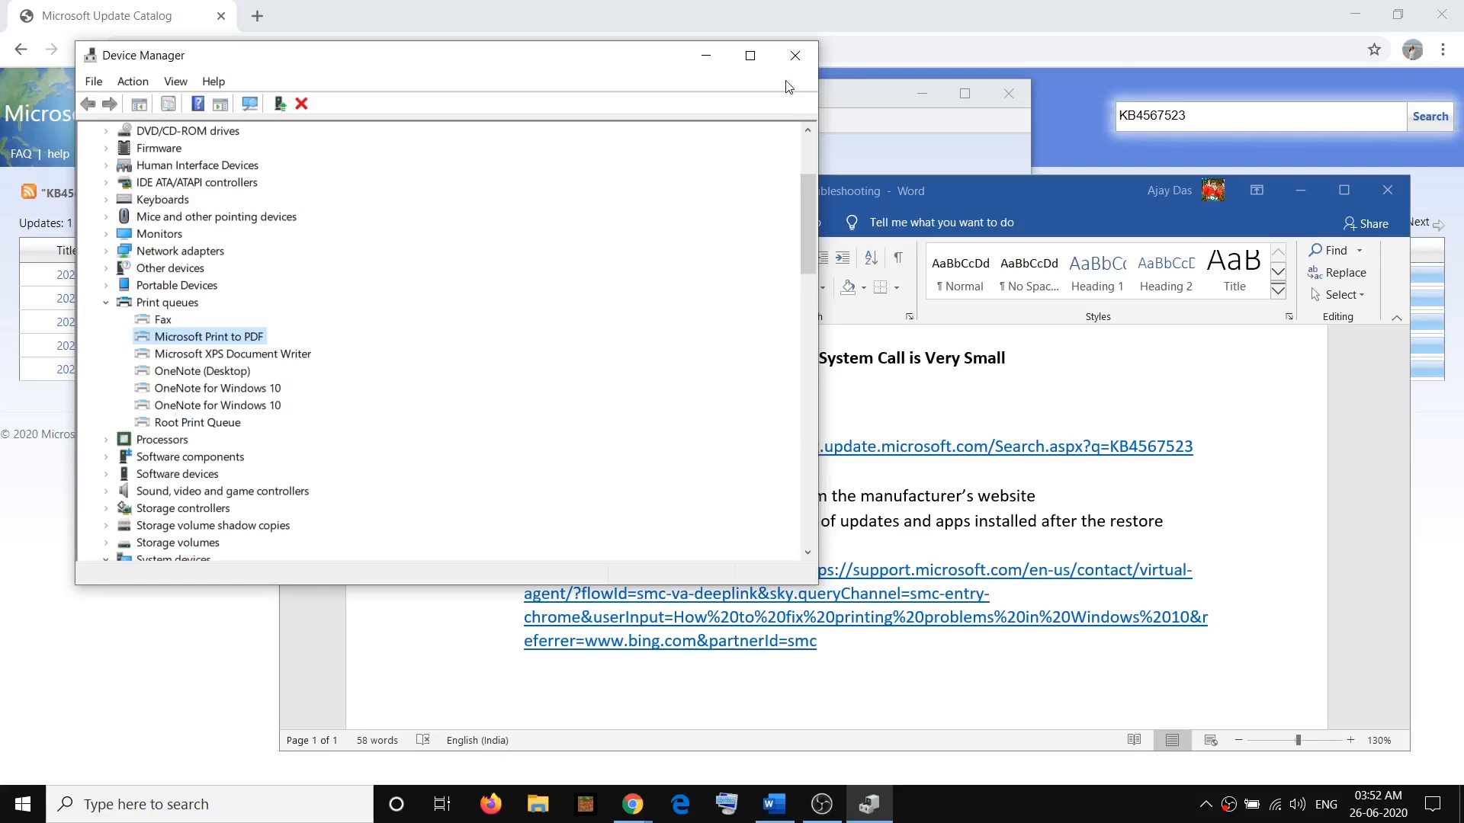
left_click(795, 56)
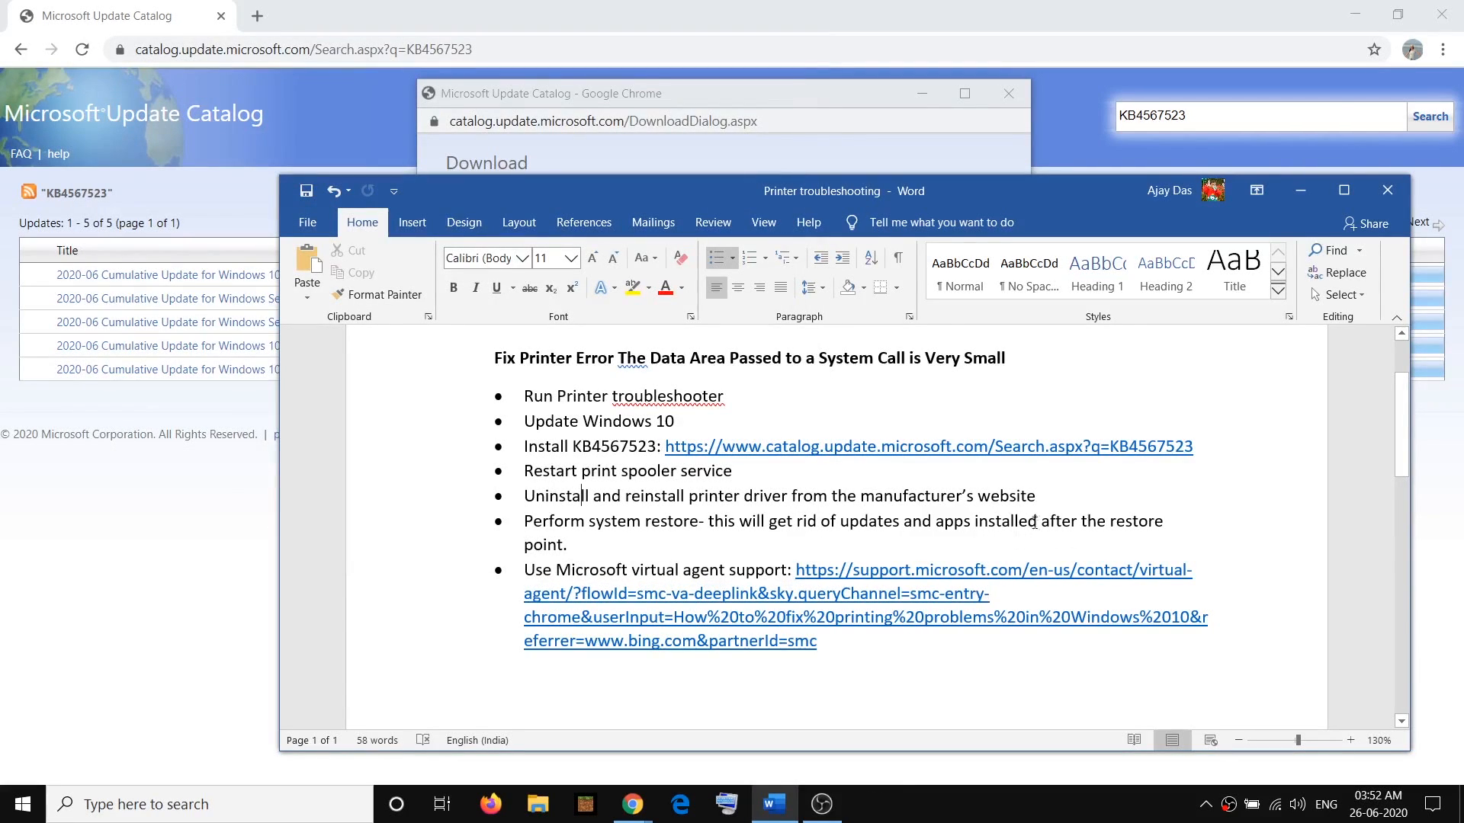
Highlight "manufacturer's website" in the notes, then search Google in a new Chrome tab for "hp printer" and open the HP Printers for Home or Business result
left_click_drag(867, 497, 1043, 503)
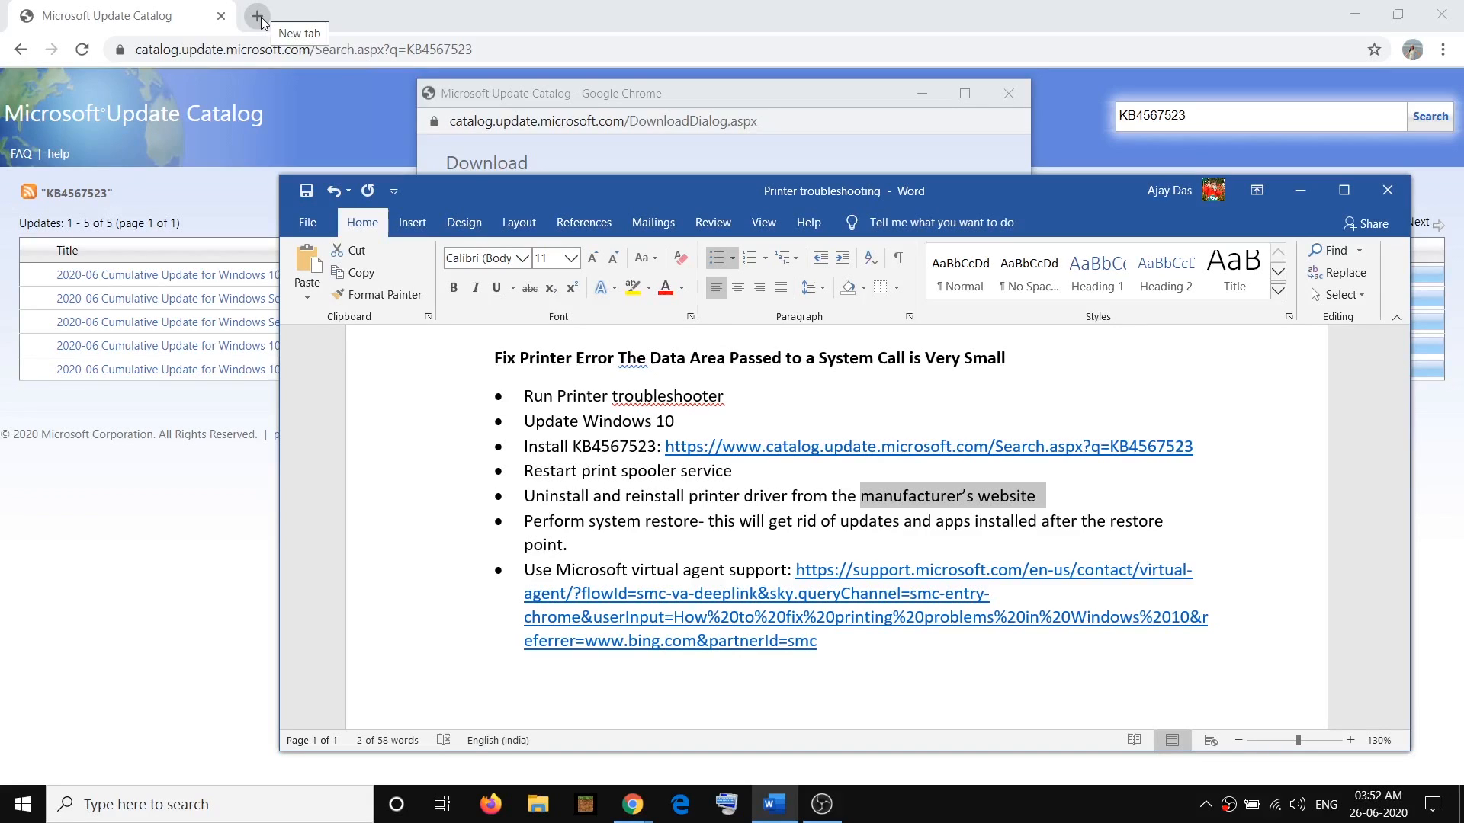
left_click(258, 16)
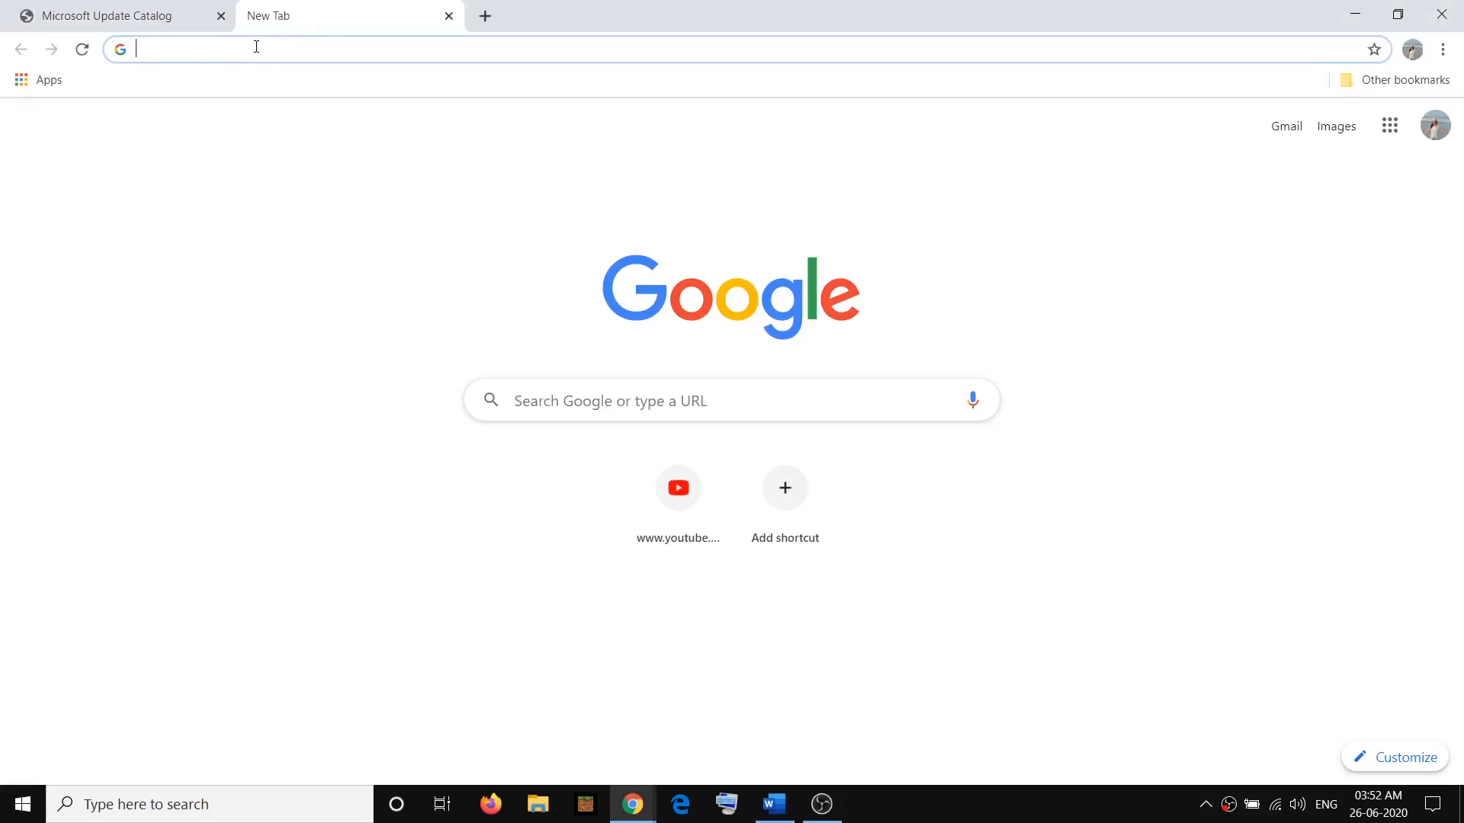
type("hp print")
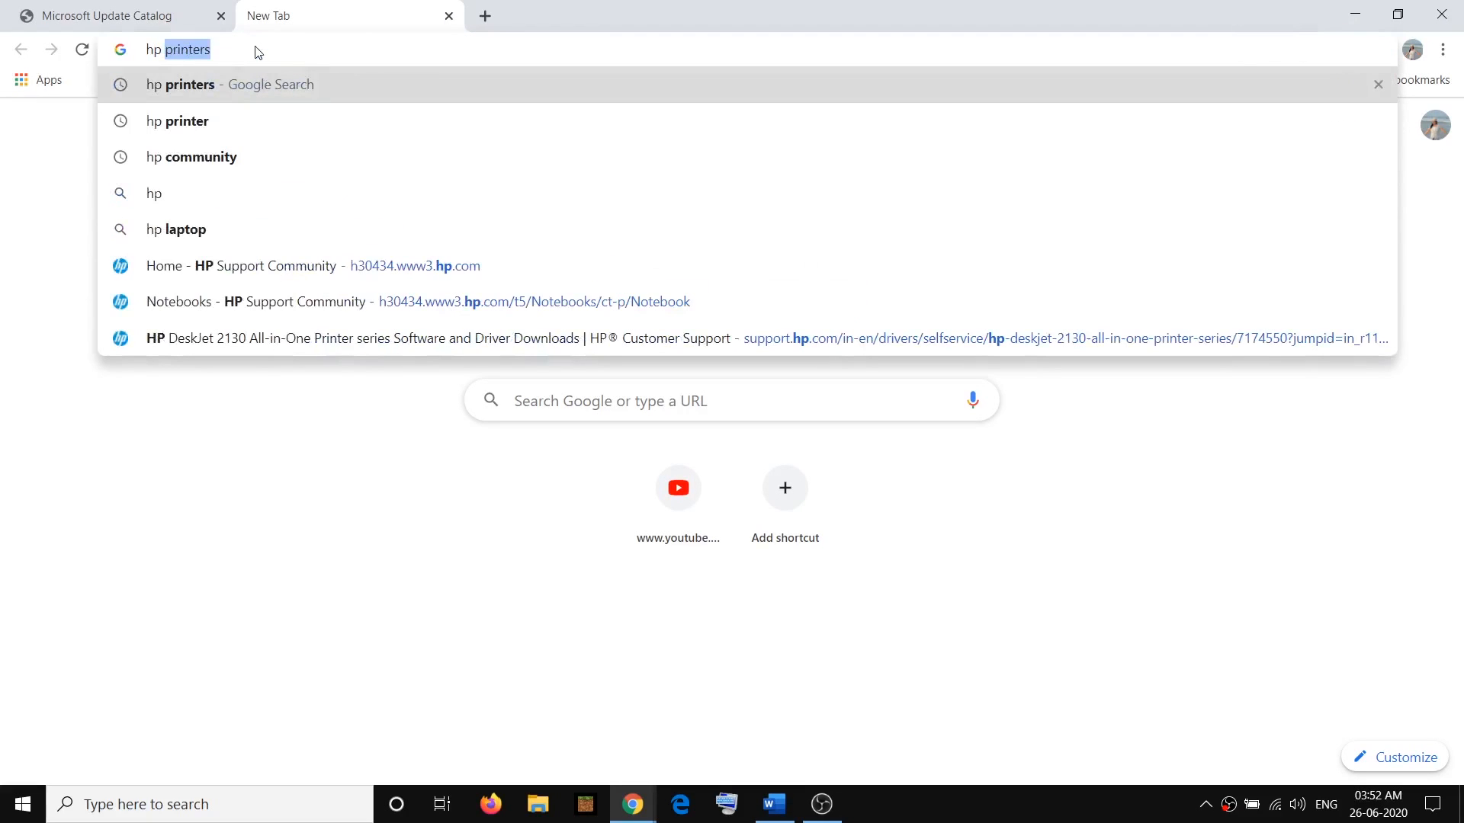
type("er")
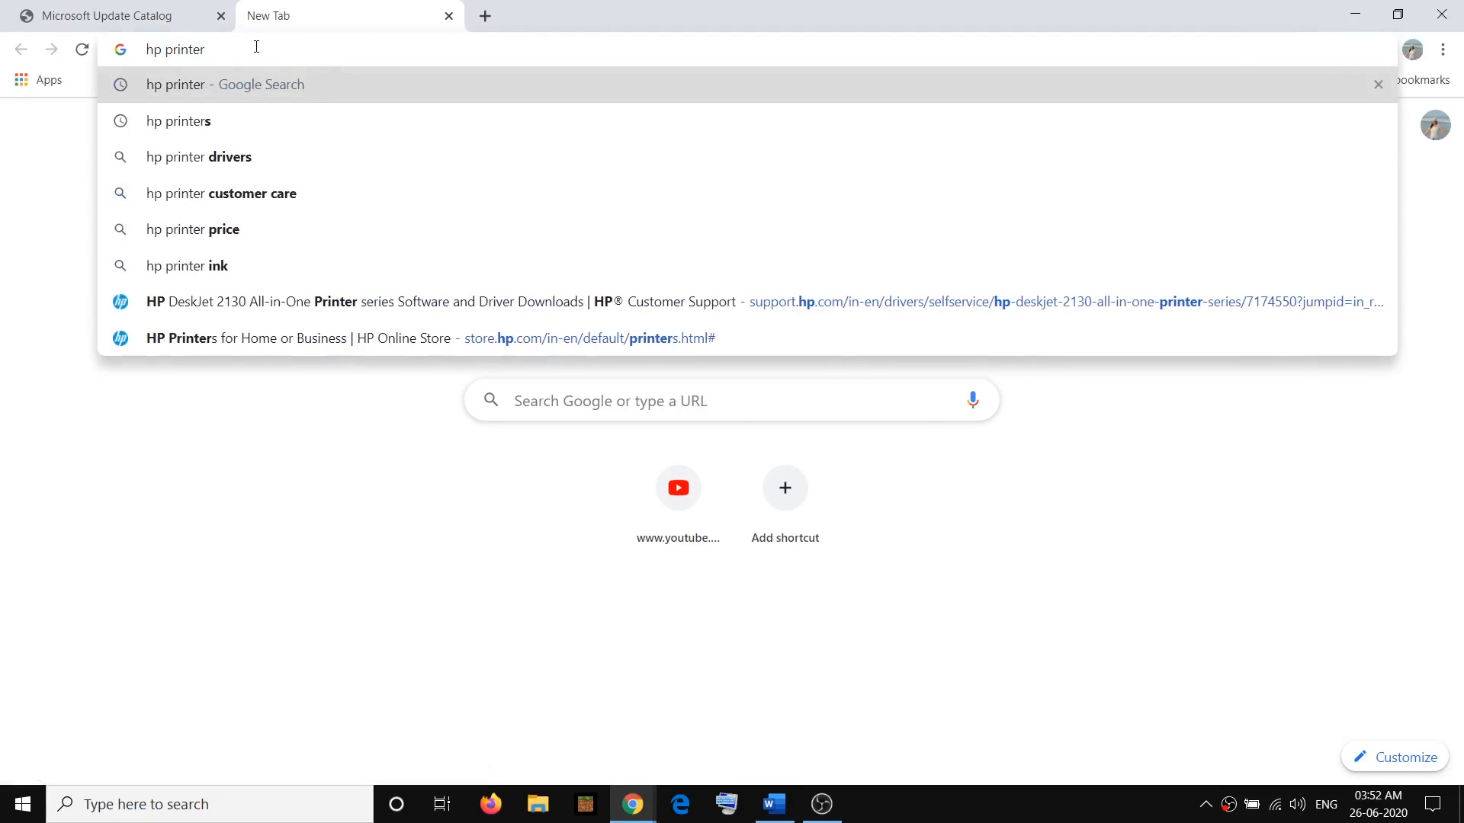
key("Return")
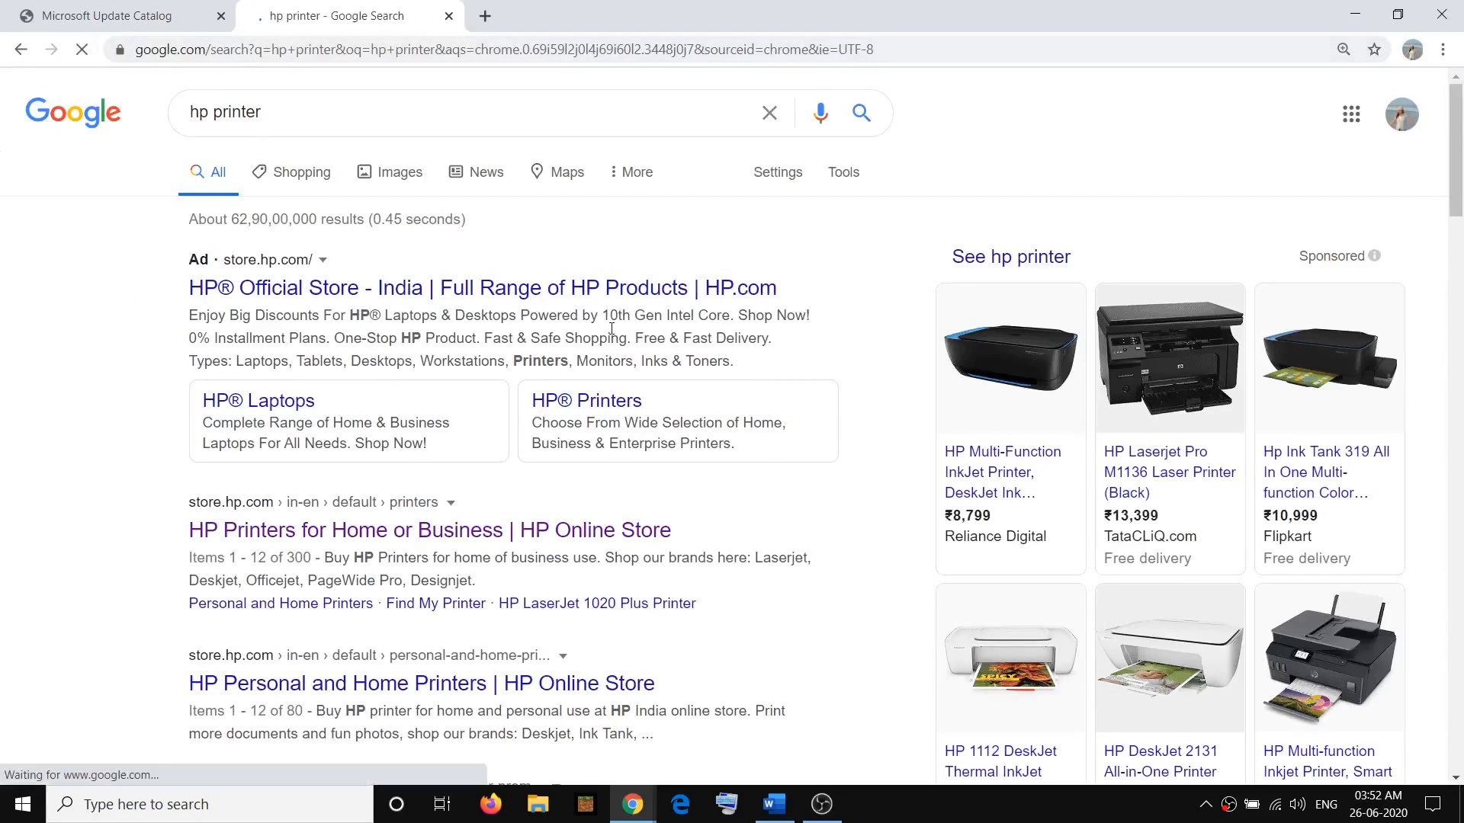
left_click(350, 531)
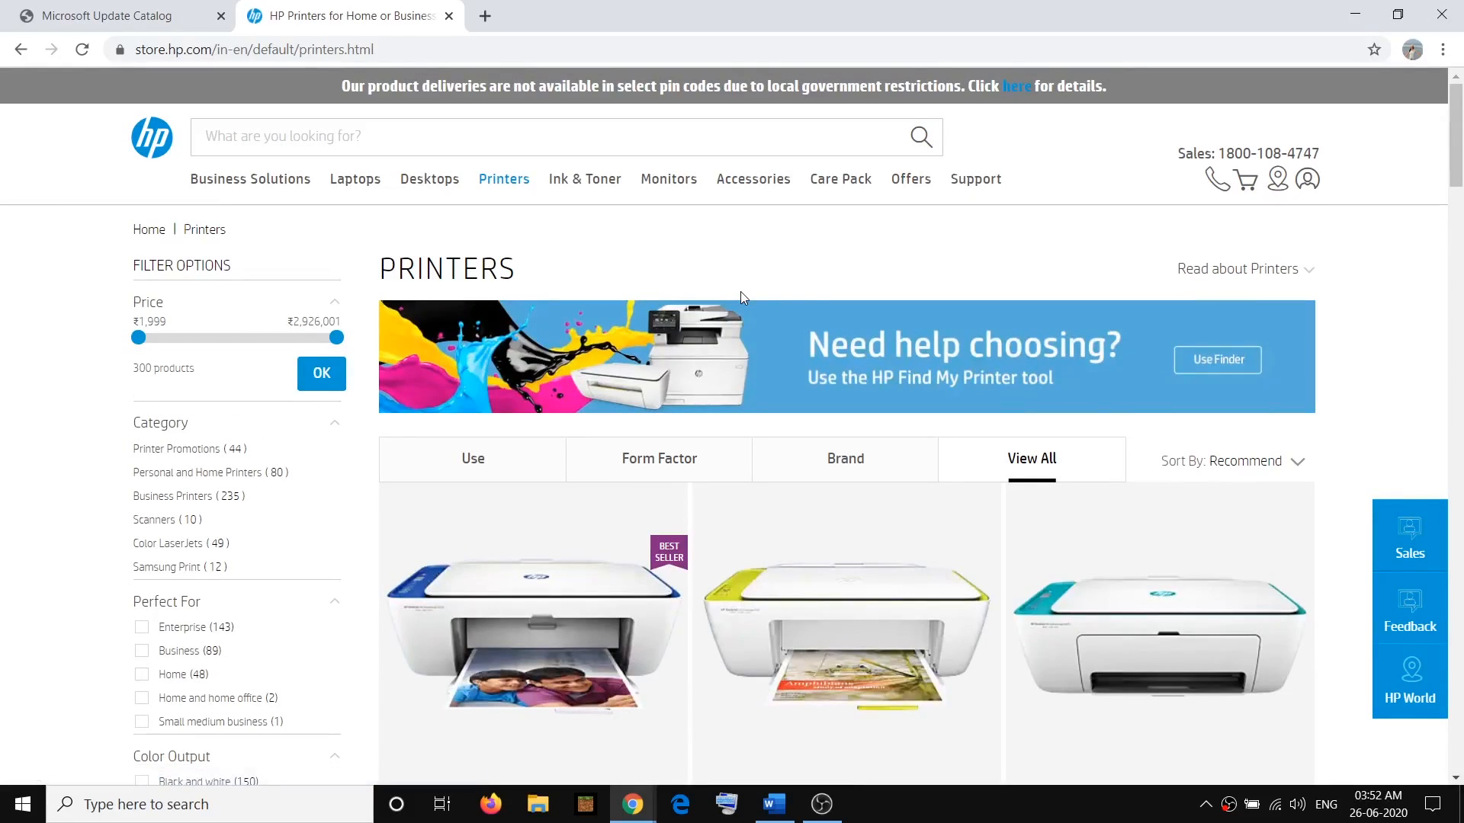
Go to HP's Software & Drivers support page, choose Printer as the product and open the HP DeskJet 2130 All-in-One Printer series downloads
mouse_move(973, 189)
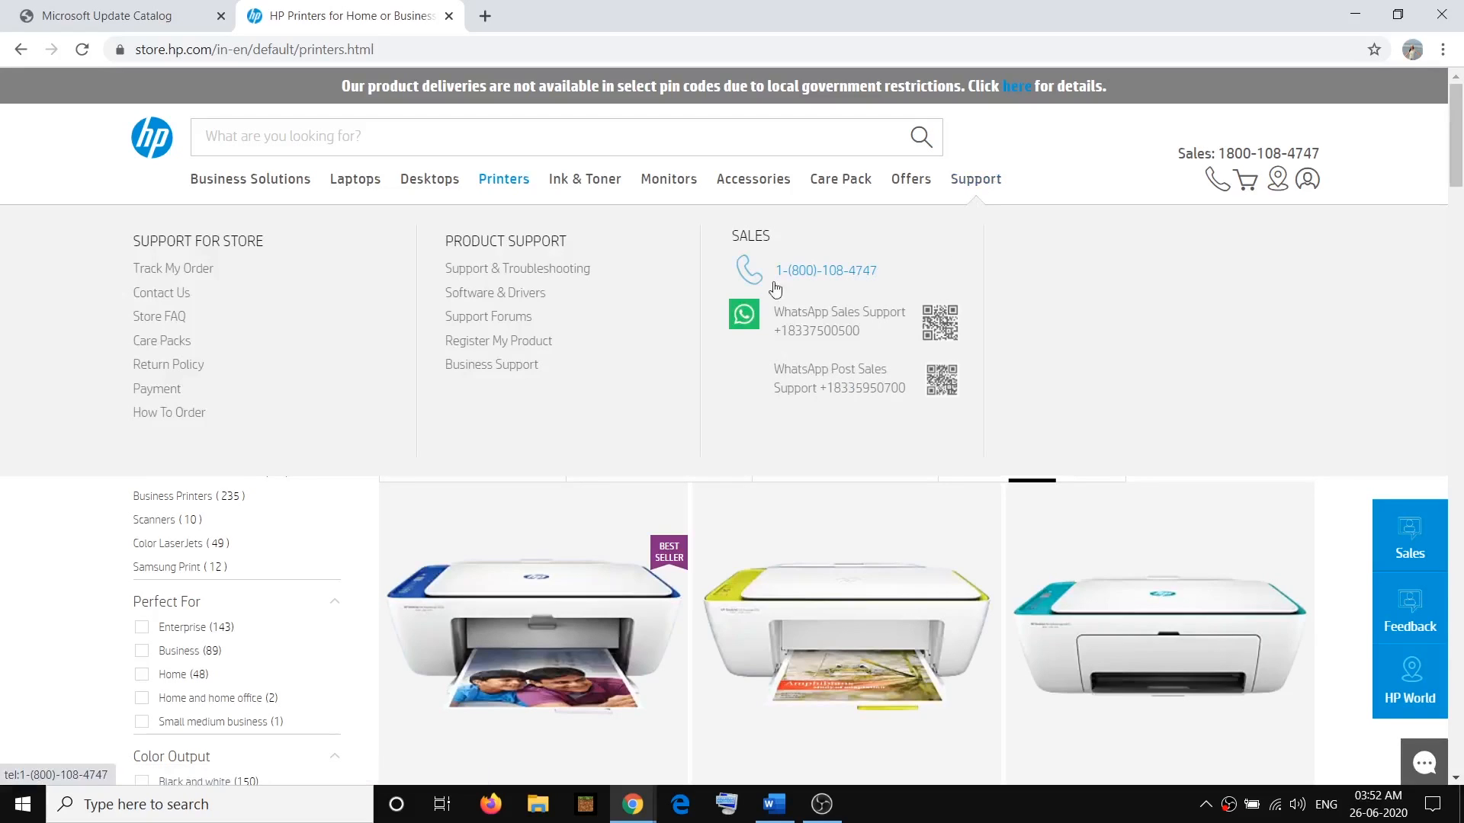
left_click(492, 297)
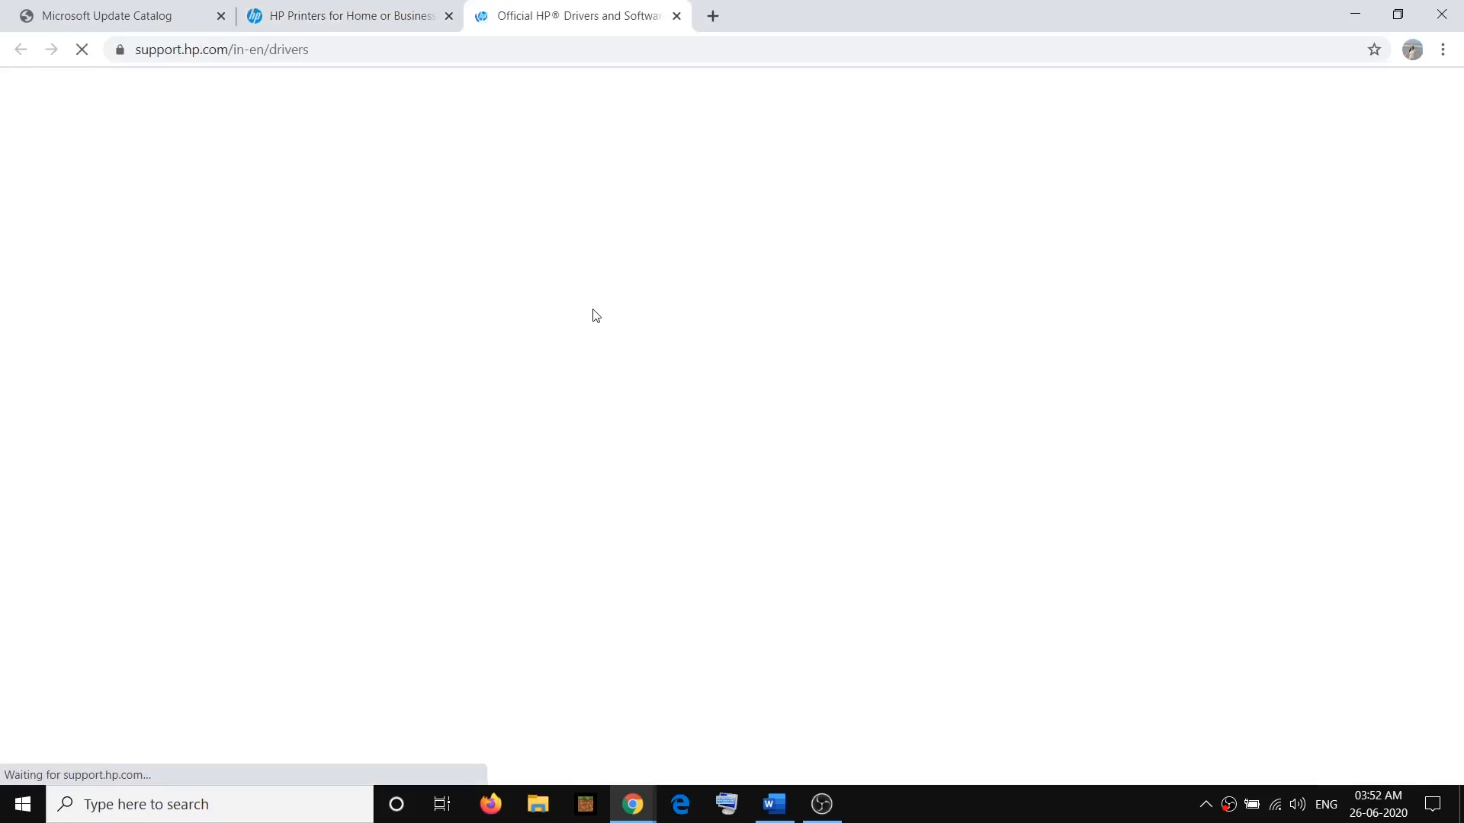
left_click(408, 518)
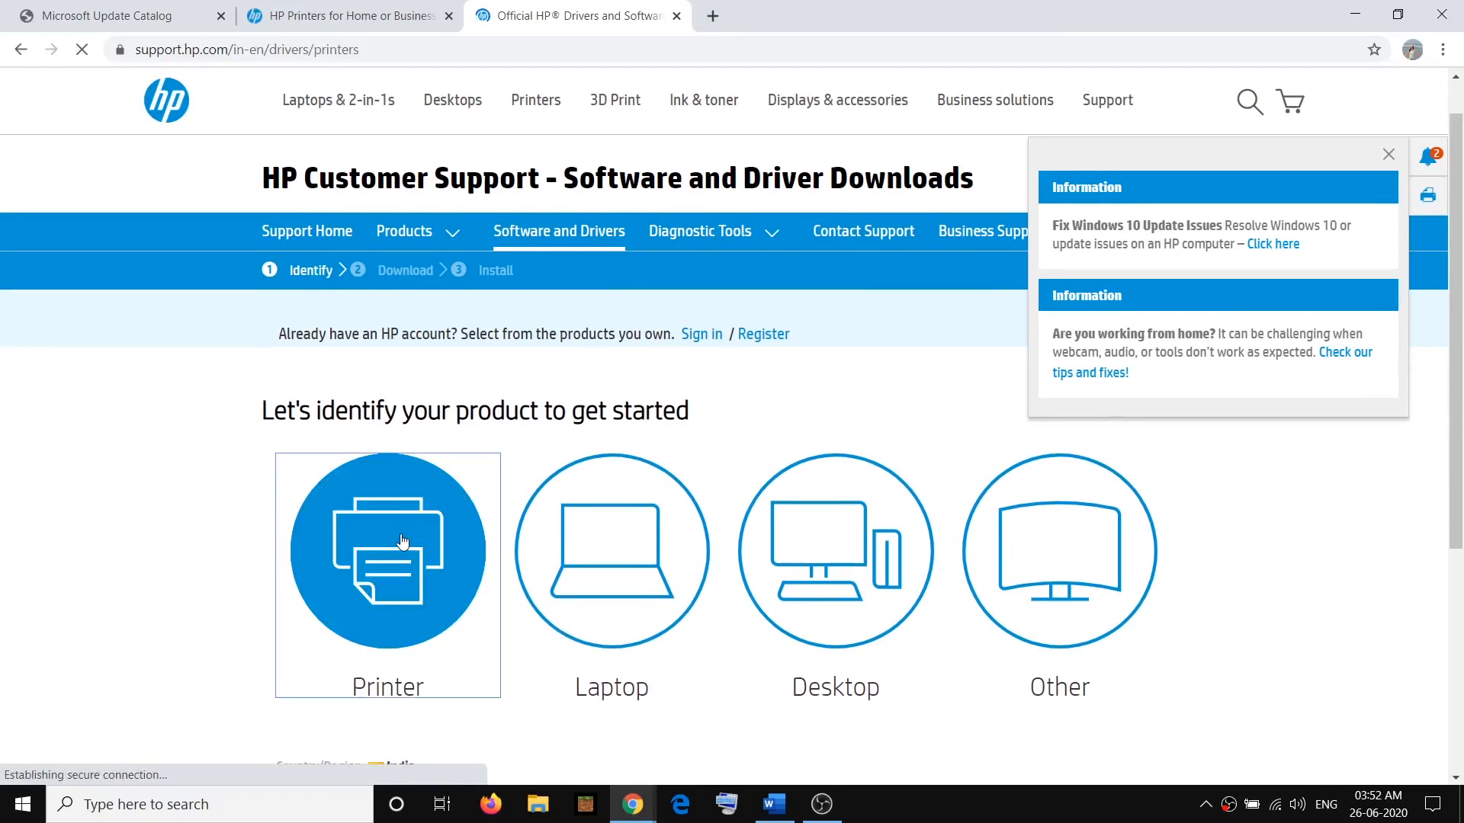
scroll(503, 427, "down", 6)
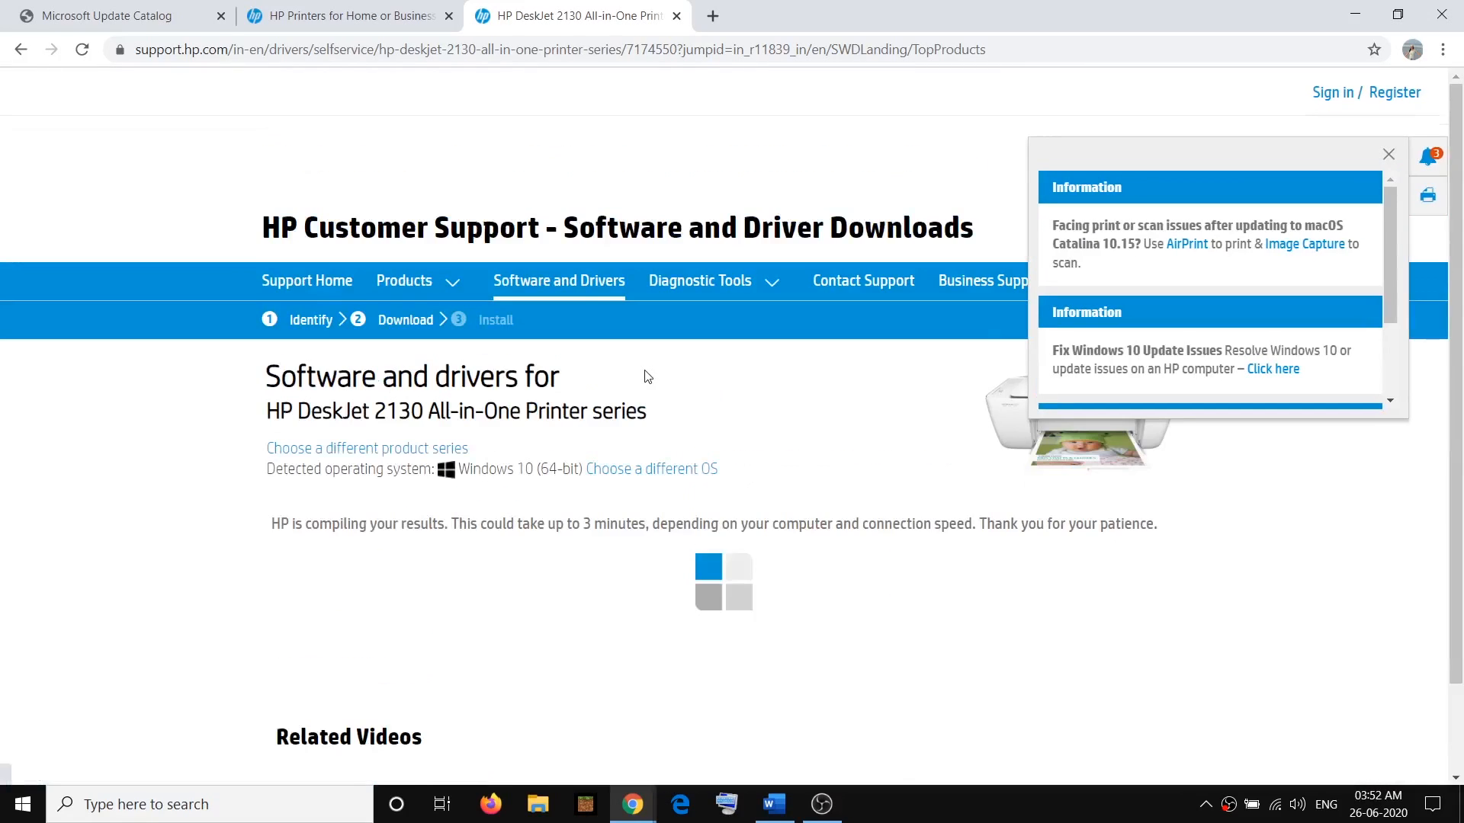
Expand the Software-Utility category on the HP DeskJet 2130 driver page to view its downloads
scroll(648, 378, "down", 2)
scroll(649, 379, "down", 4)
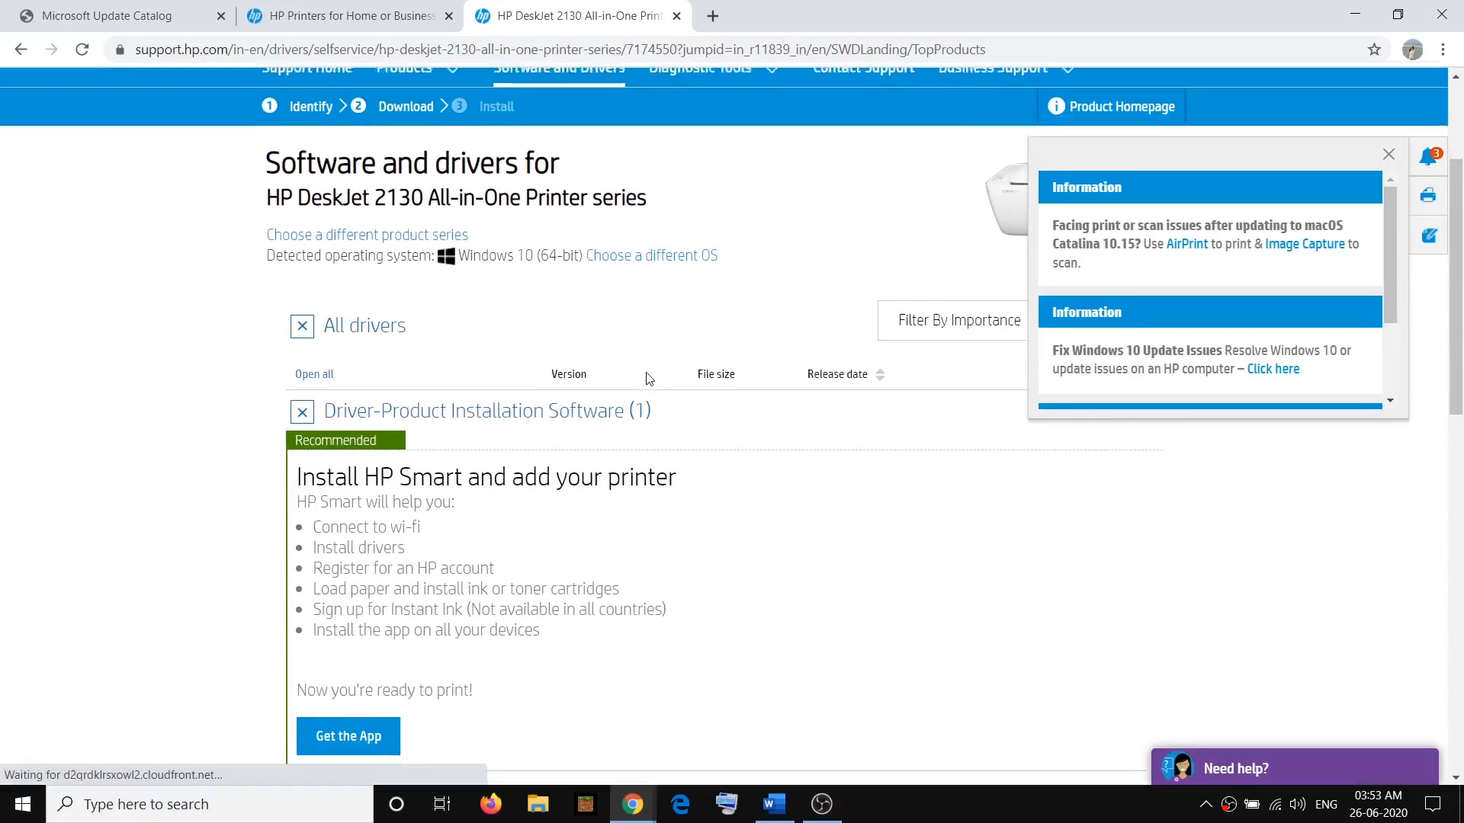
left_click(420, 438)
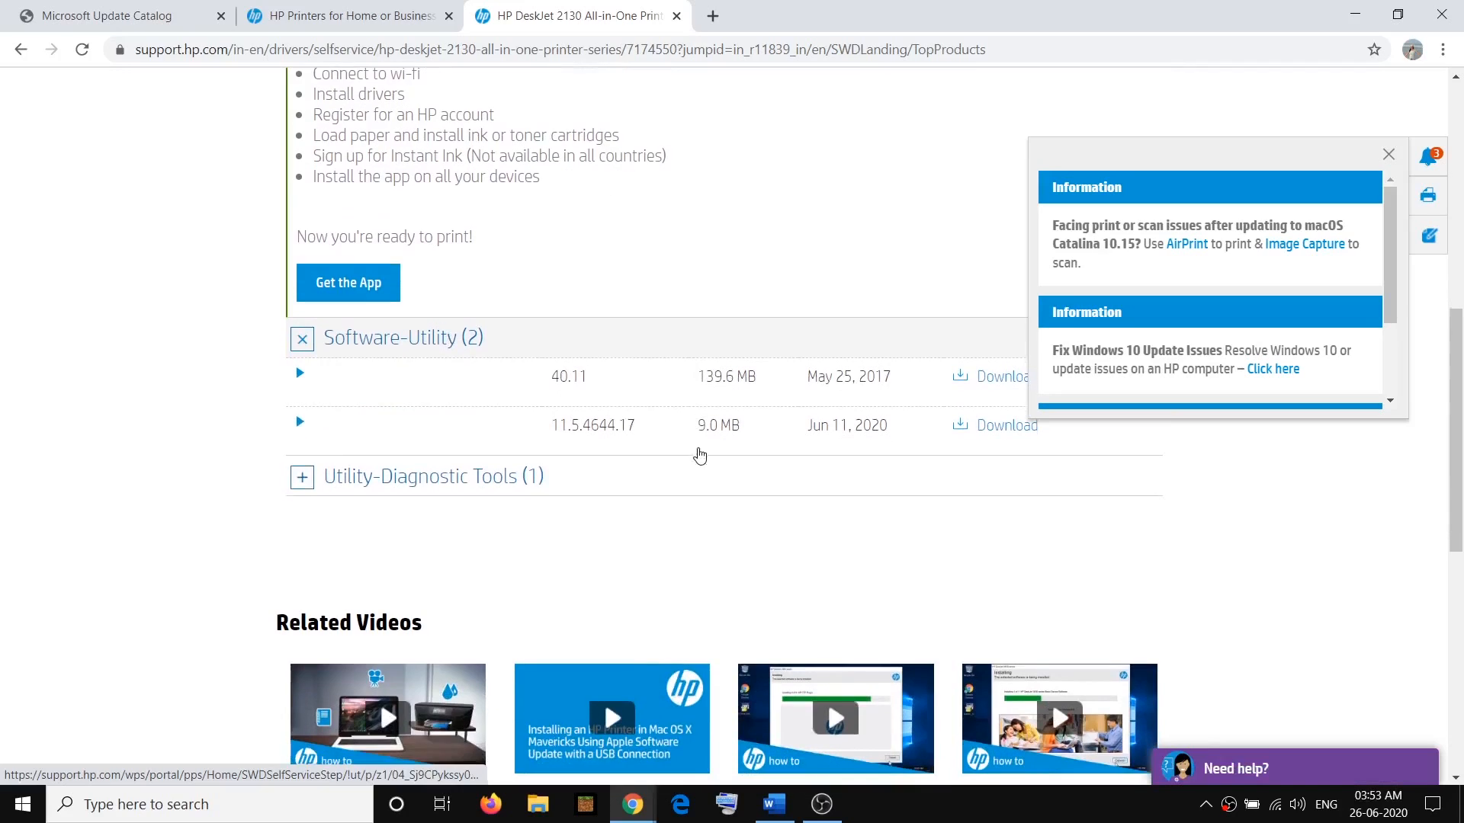
scroll(889, 443, "up", 1)
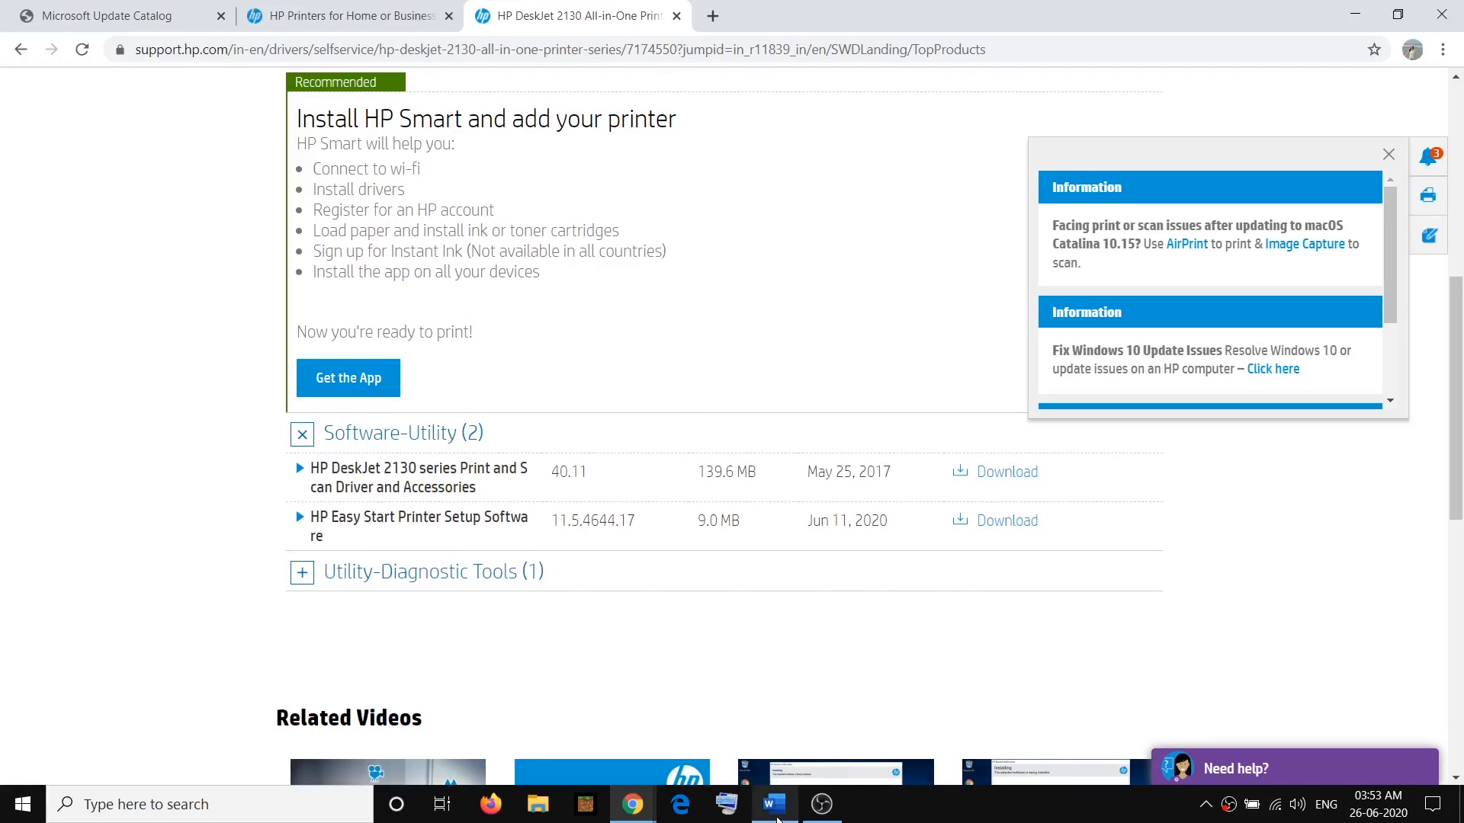
Switch to the Word notes and highlight "driver from the manufacturer's website", followed by the "Perform system restore" item
left_click(773, 804)
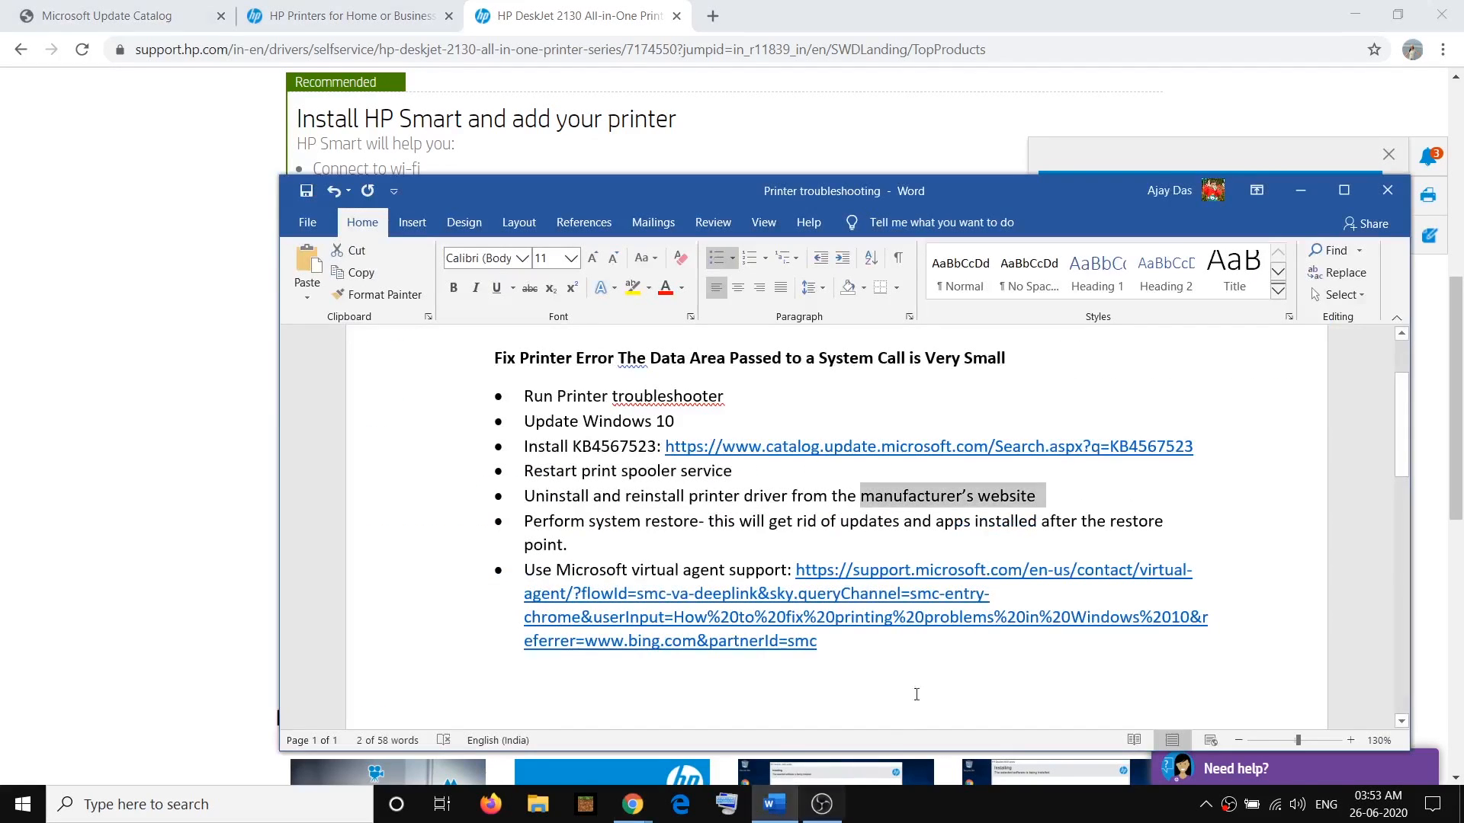
left_click(626, 520)
left_click_drag(1045, 497, 747, 498)
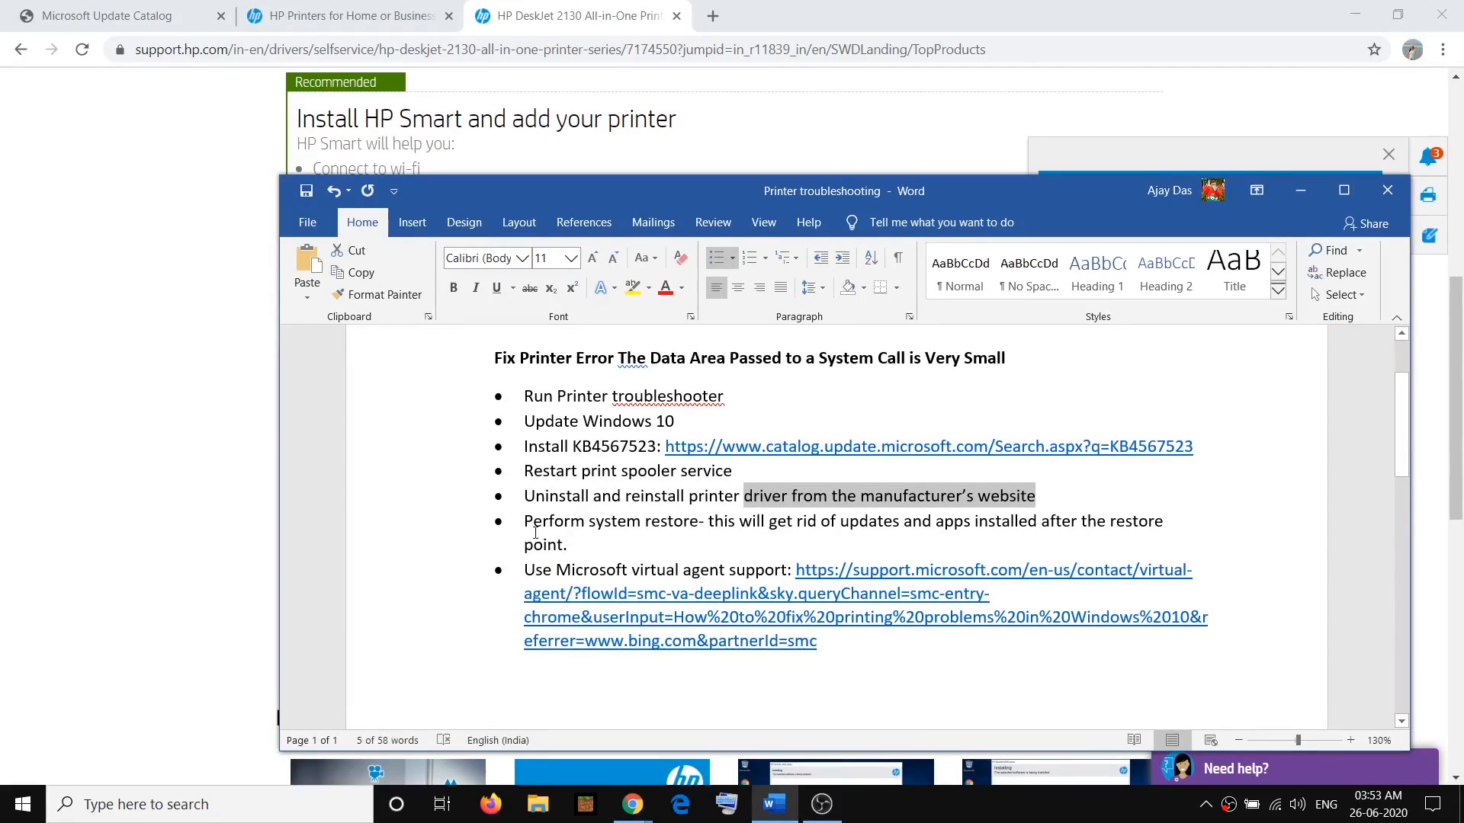
left_click_drag(586, 521, 680, 520)
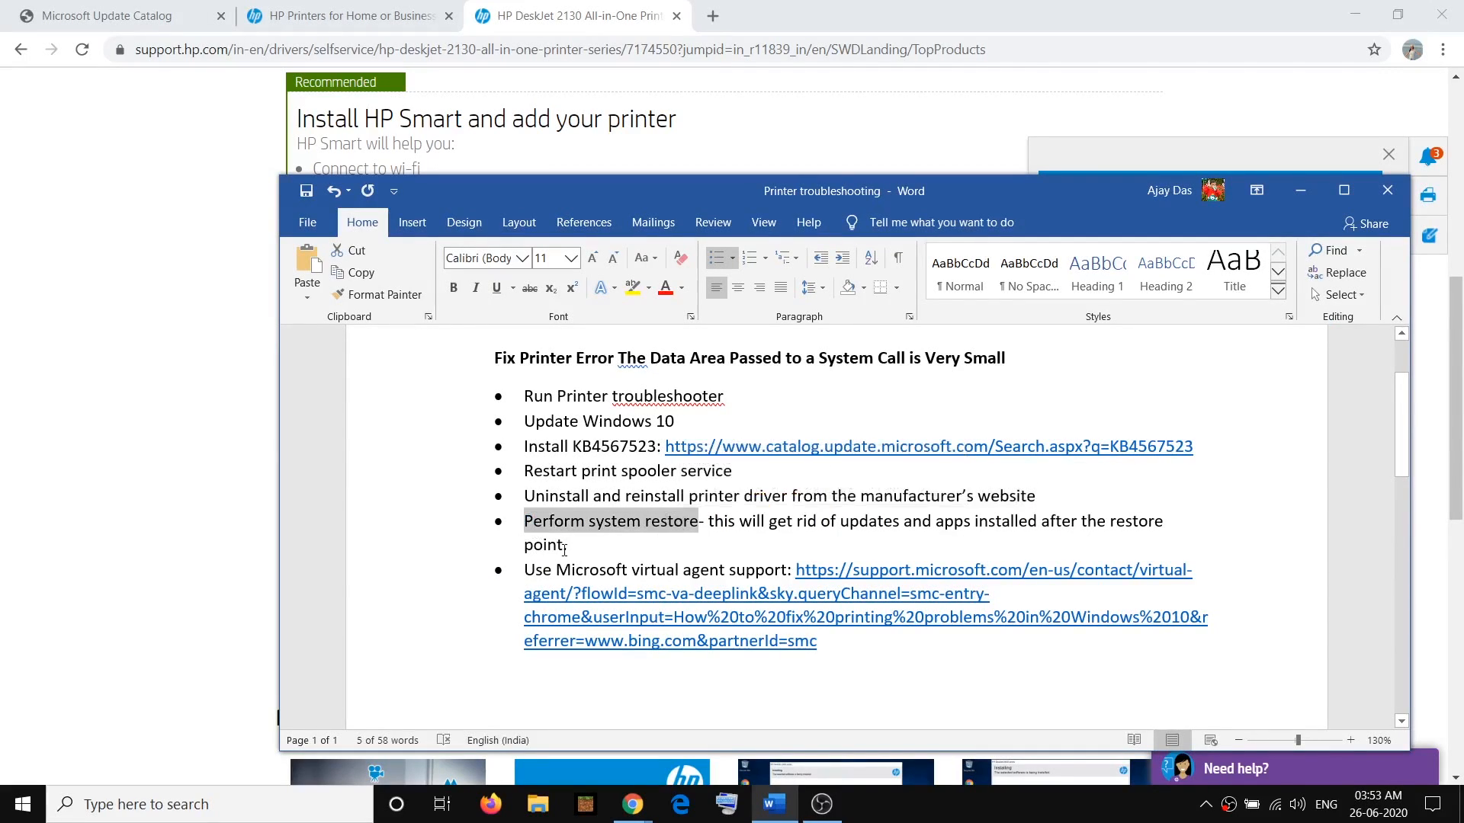
Search Windows for "system restore", open Create a restore point and launch the System Restore wizard
left_click(169, 809)
type("system ")
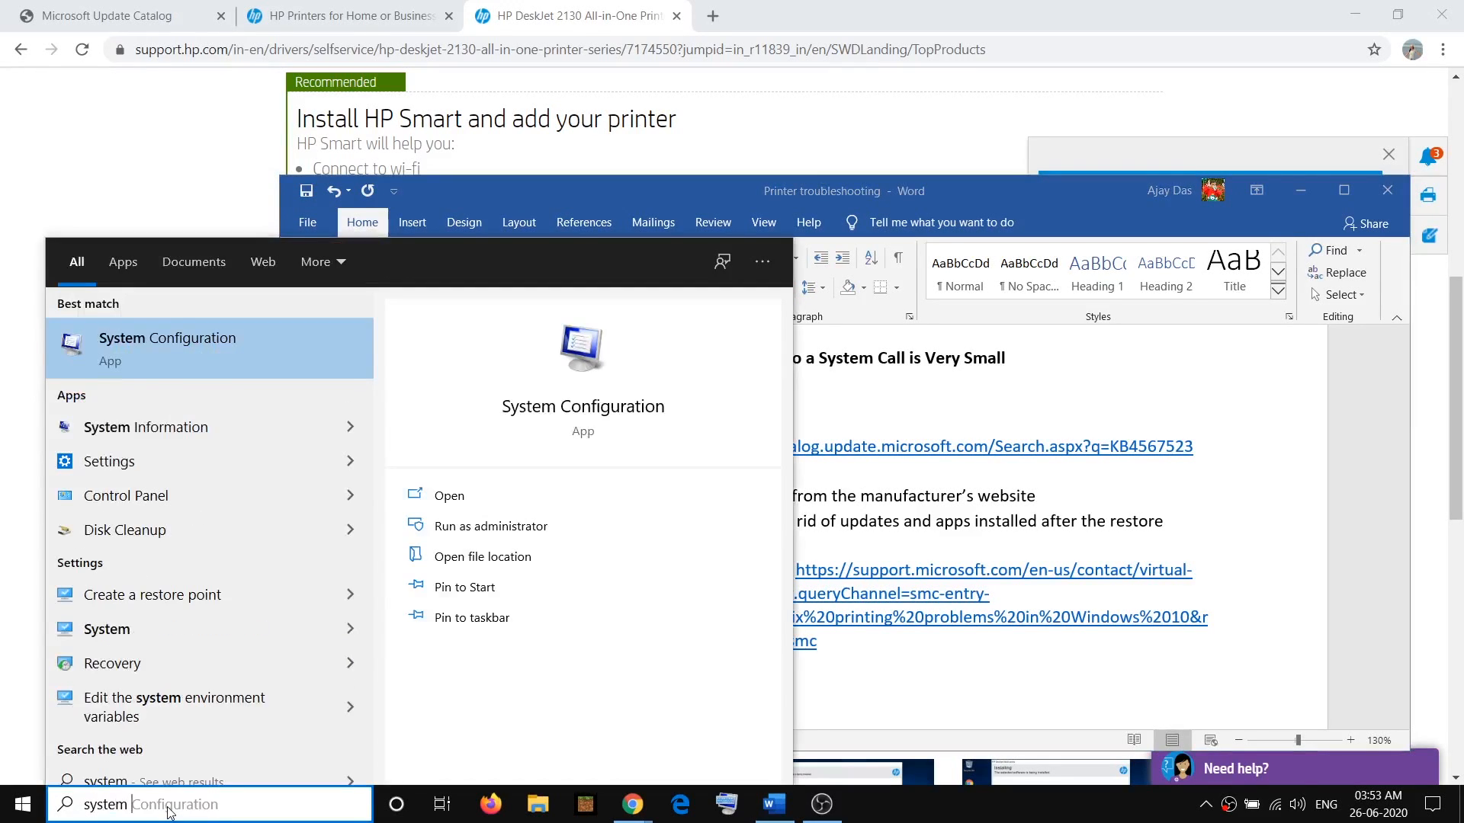
type("restore")
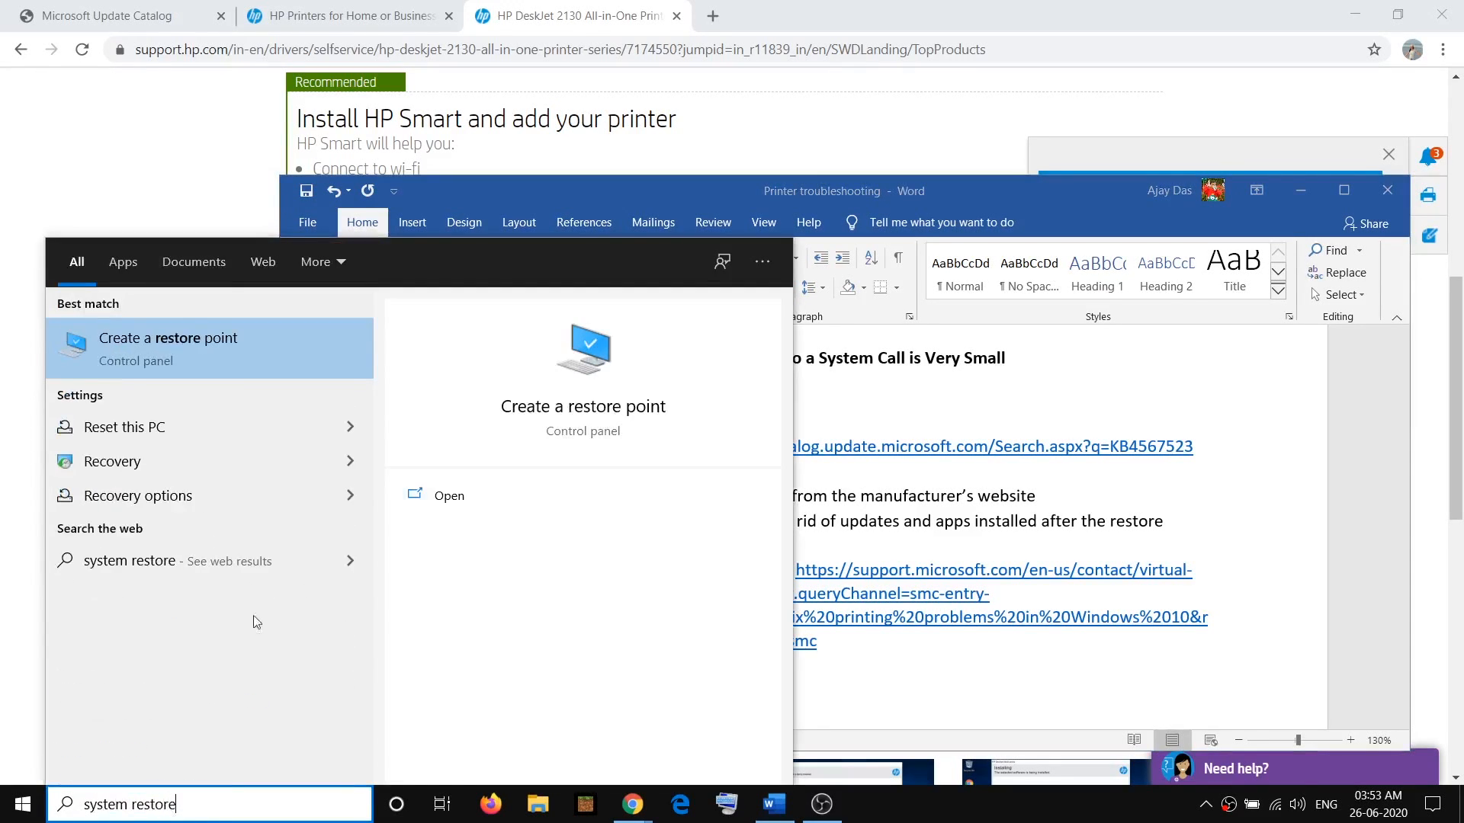
left_click(167, 341)
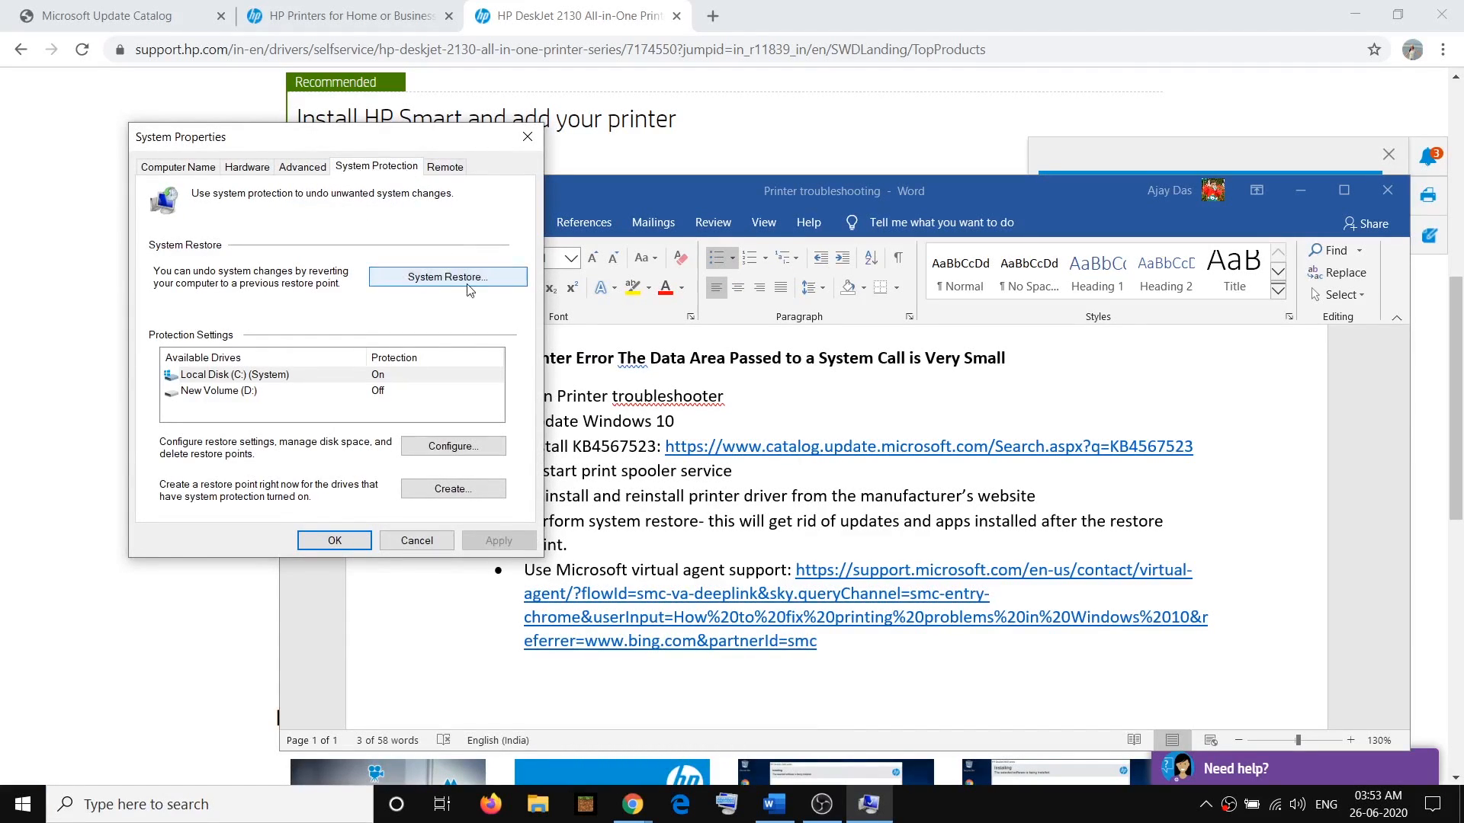
left_click(457, 281)
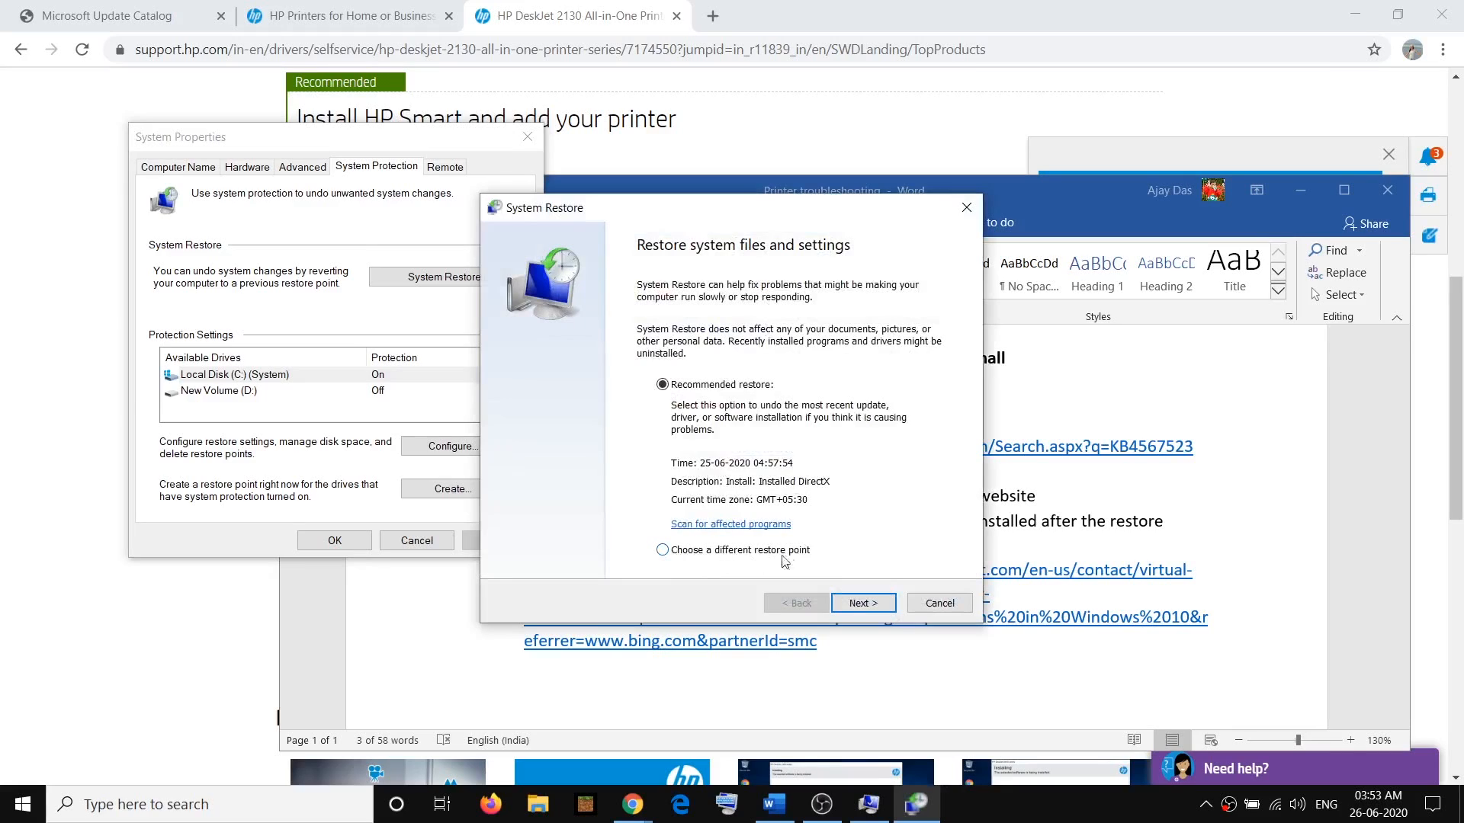
left_click(662, 550)
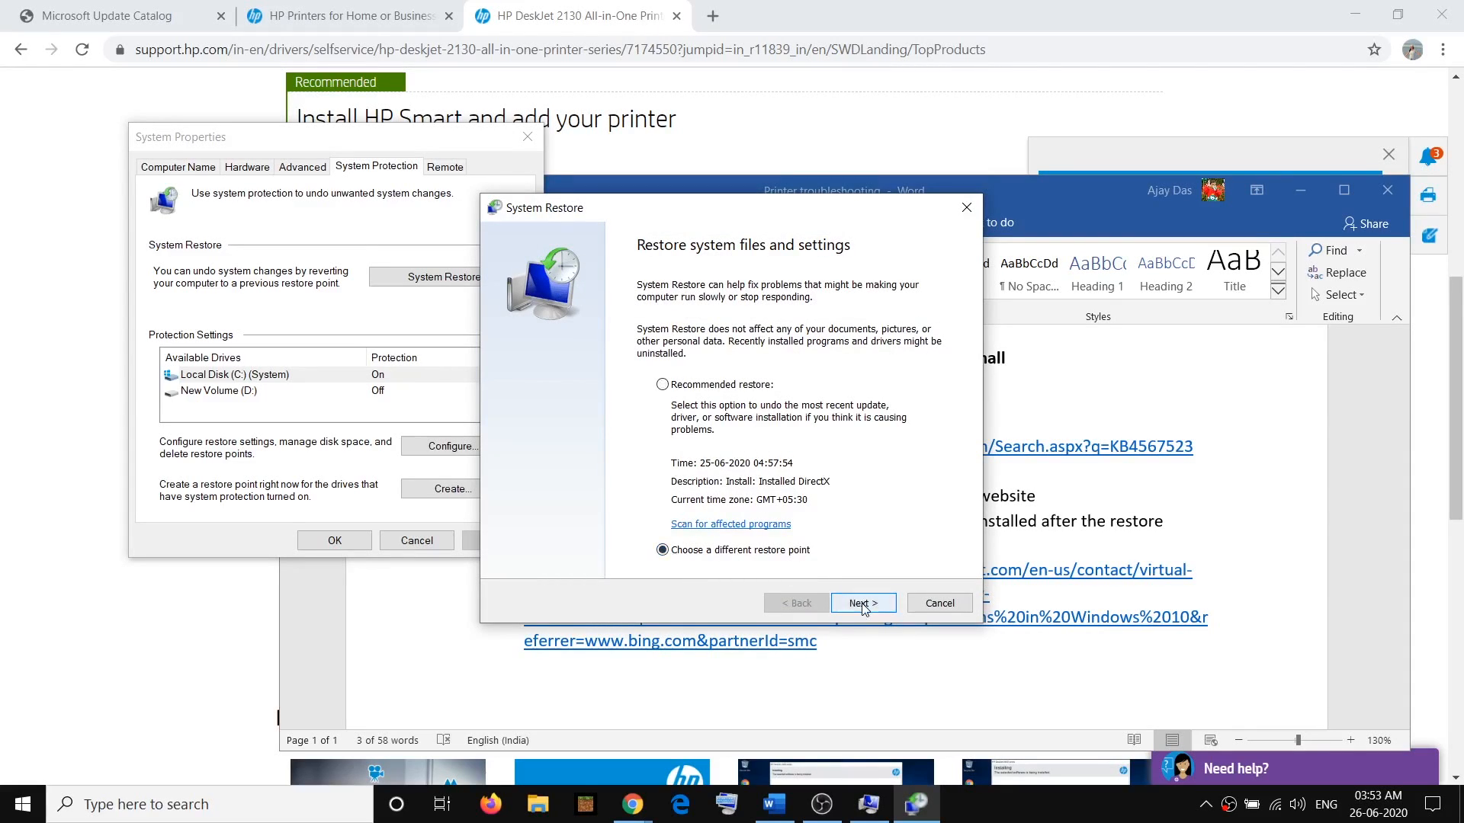
left_click(862, 603)
left_click(583, 359)
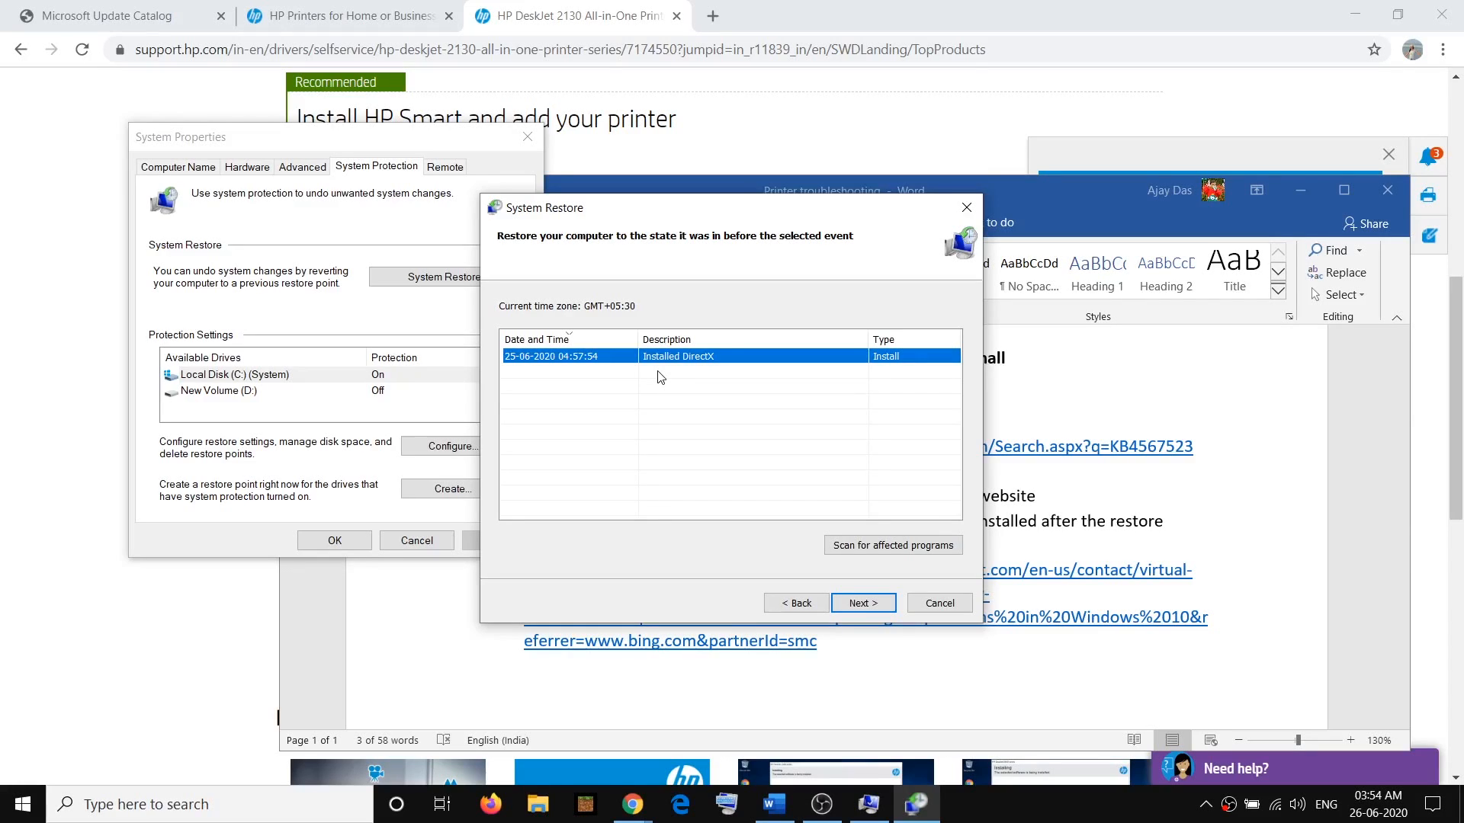
left_click(863, 603)
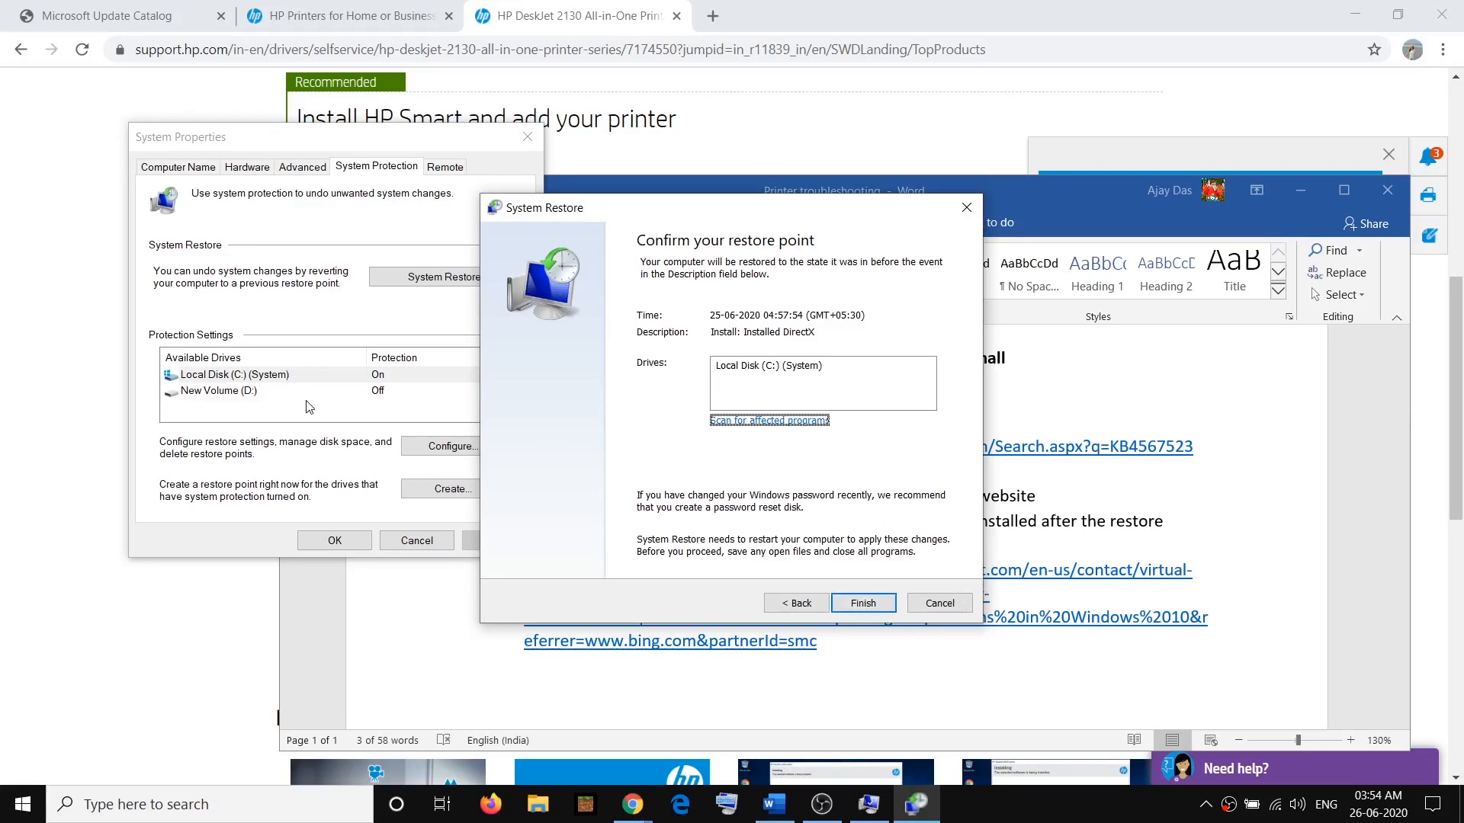
Return to the Word notes and highlight the system restore remark about getting rid of updates and apps
left_click(1084, 523)
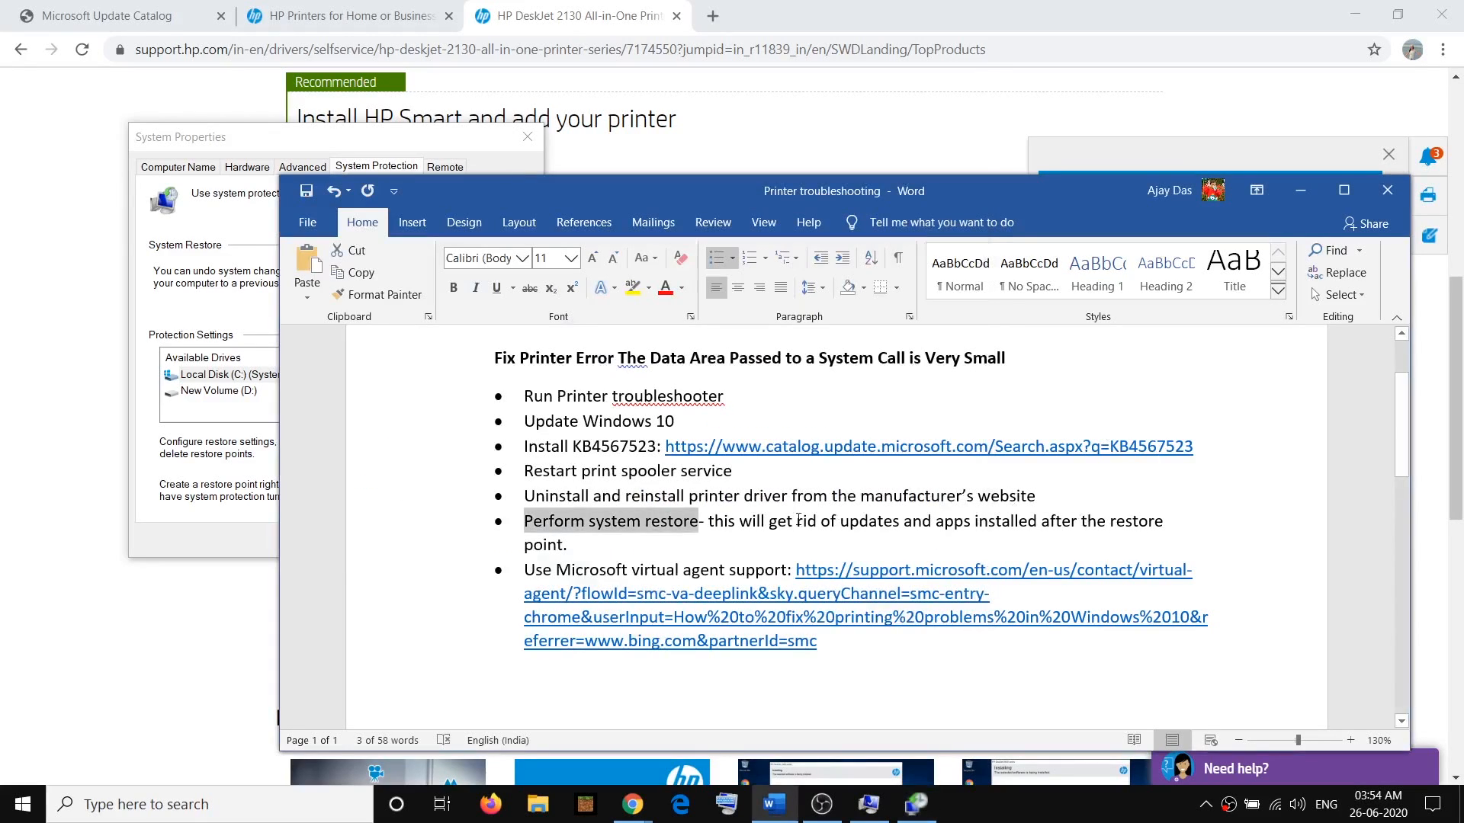
left_click_drag(709, 522, 963, 532)
left_click(955, 526)
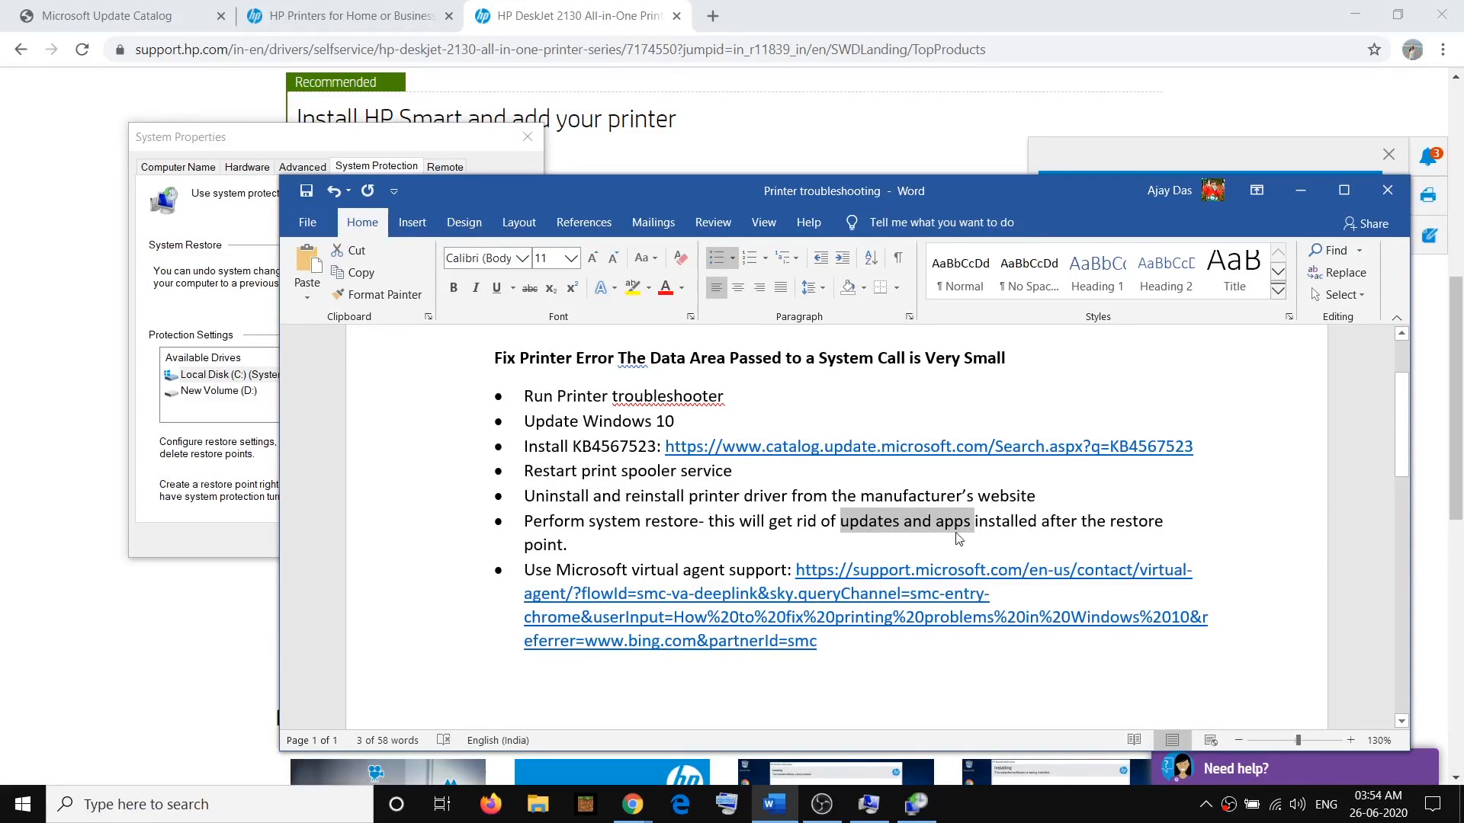
left_click(995, 525)
left_click_drag(851, 522, 965, 527)
left_click(627, 523)
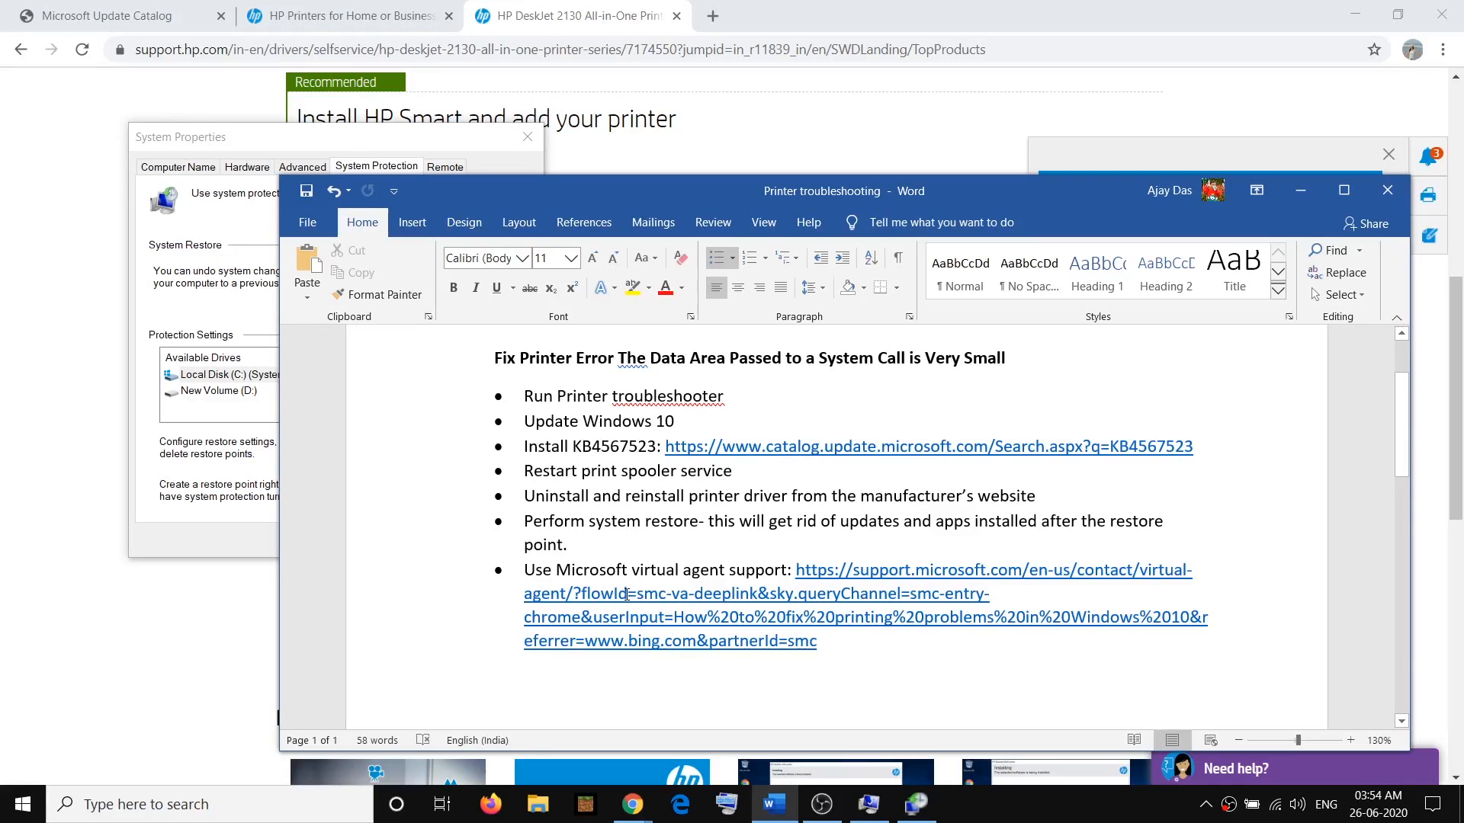
Copy the Microsoft virtual agent support link from the notes and open it in a new Chrome tab
left_click_drag(559, 573, 786, 573)
left_click_drag(880, 661, 827, 580)
key("ctrl+c")
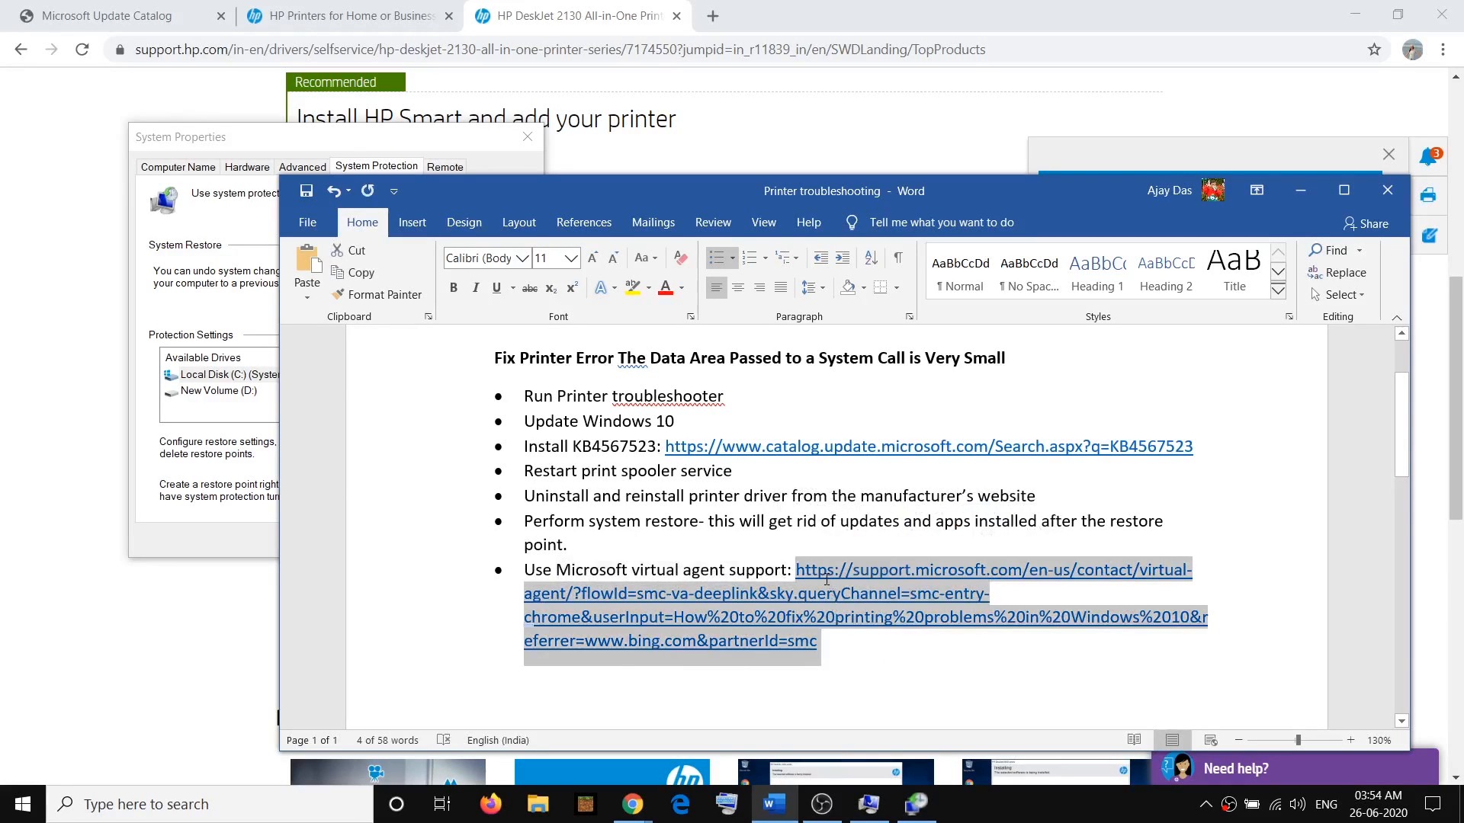
left_click(712, 15)
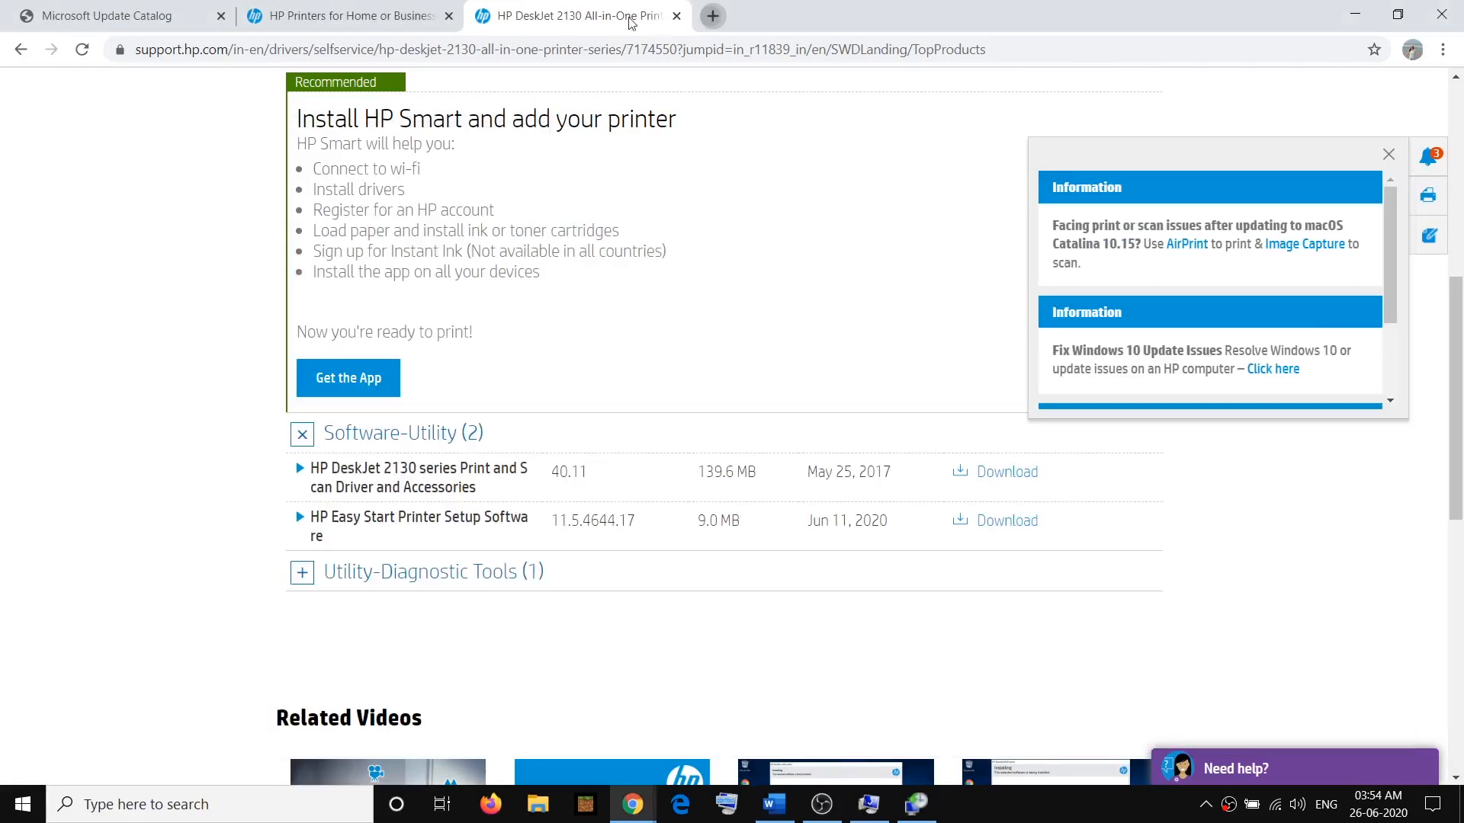
key("ctrl+v")
key("Return")
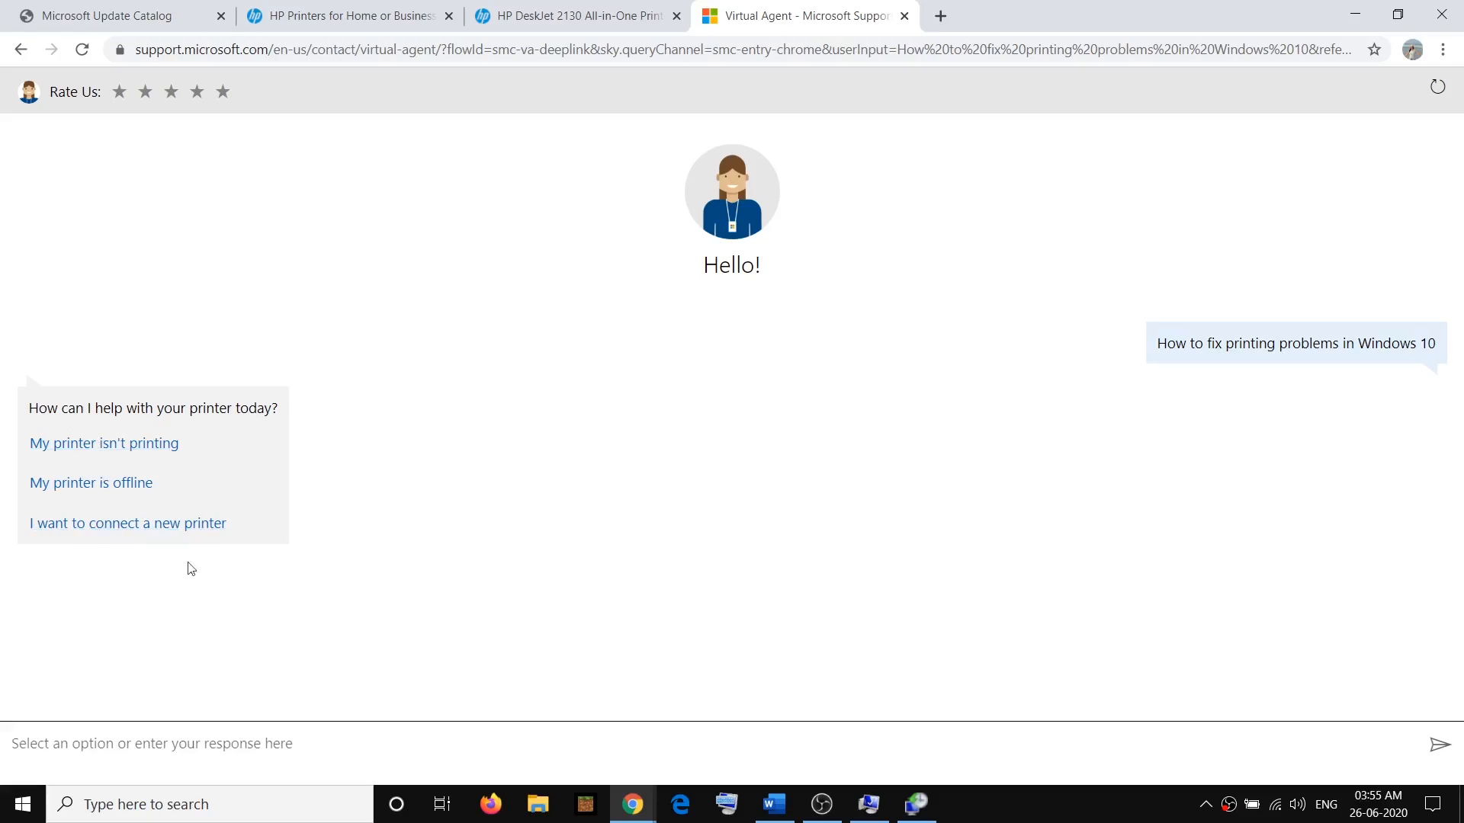
Tell the virtual agent "My printer isn't printing", request another solution while highlighting its suggested instructions, and return to the Word notes
left_click(114, 446)
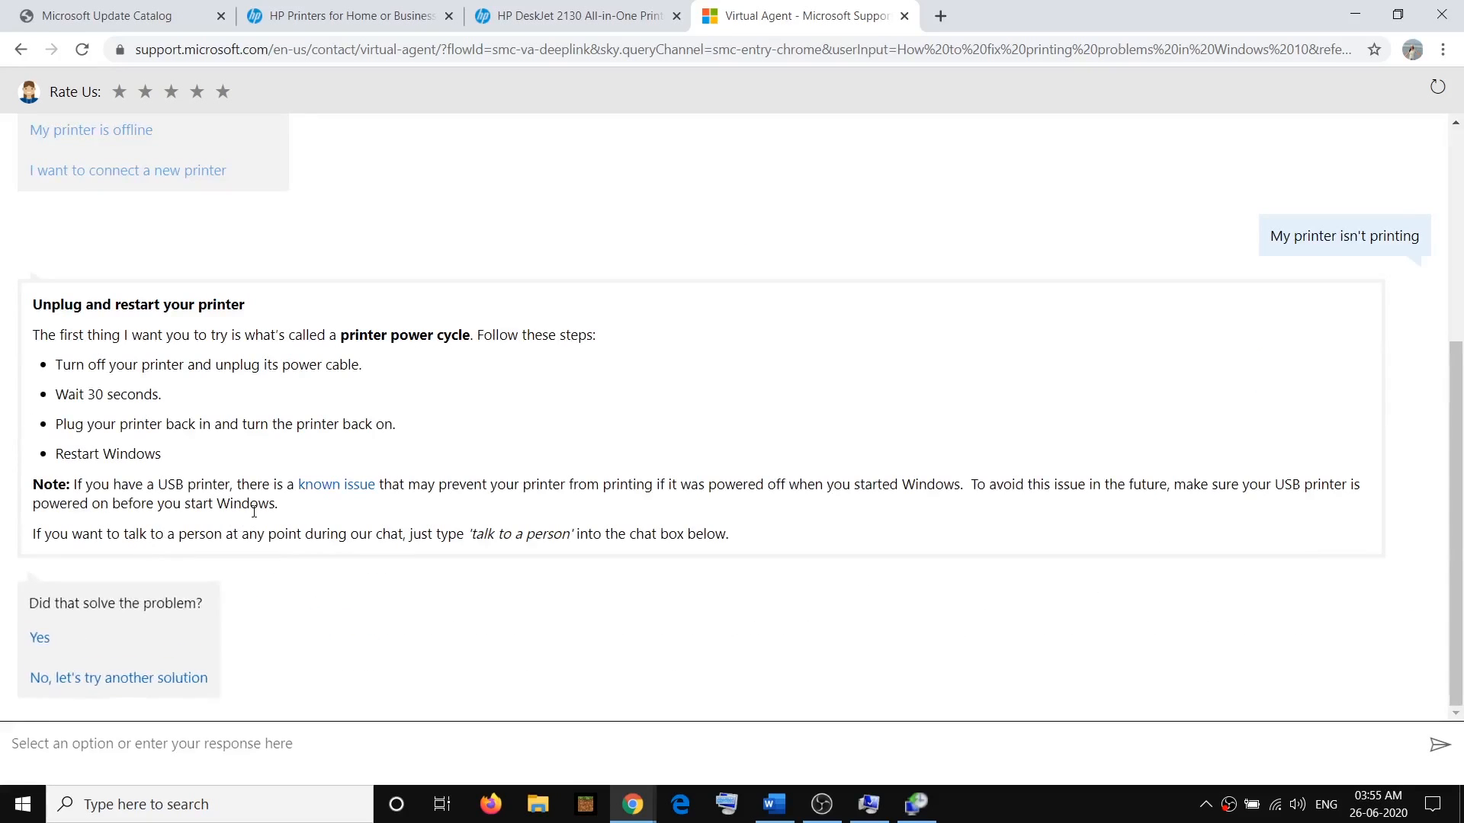
left_click_drag(63, 359, 565, 507)
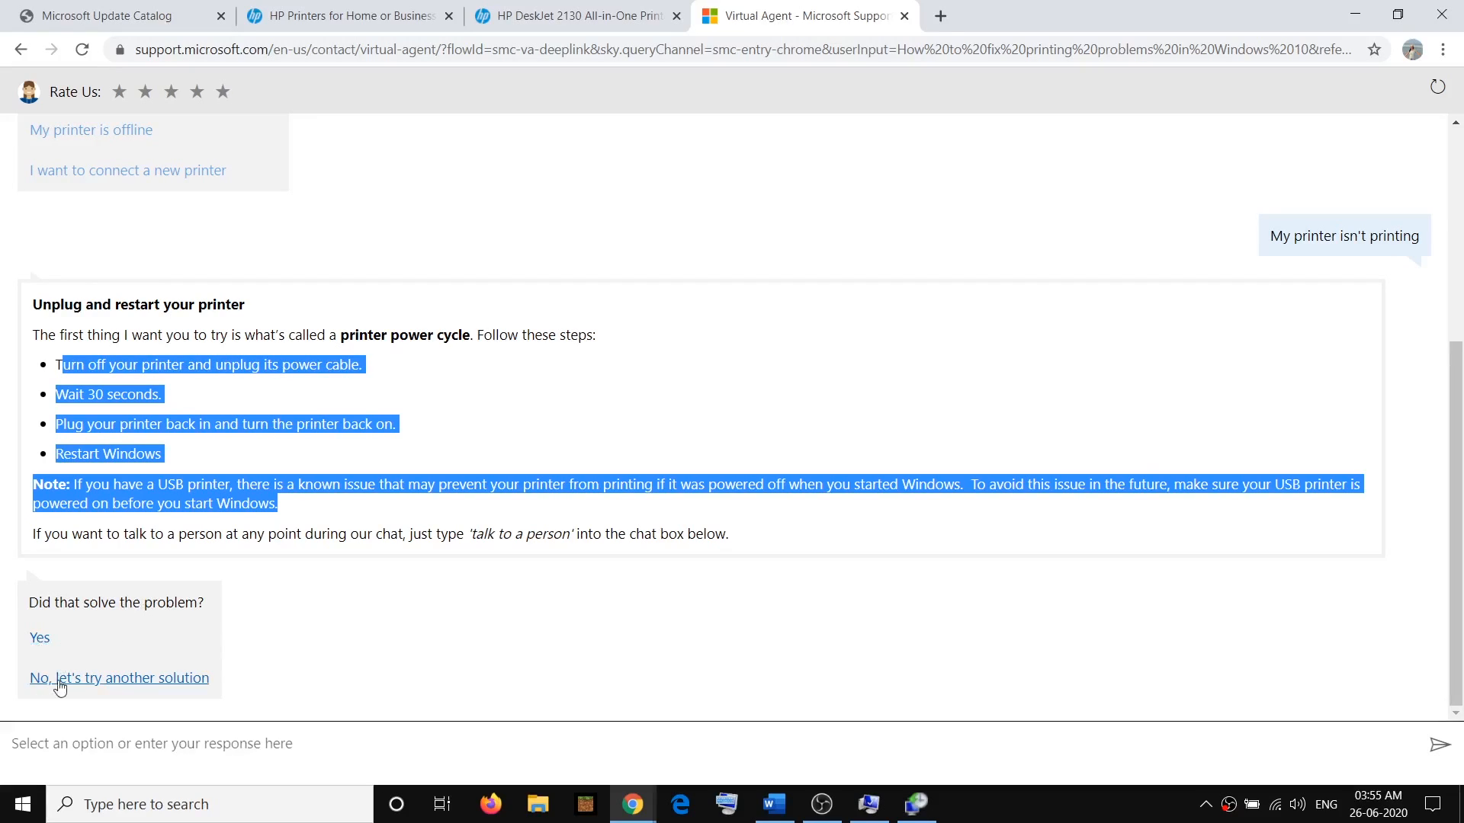
left_click(183, 683)
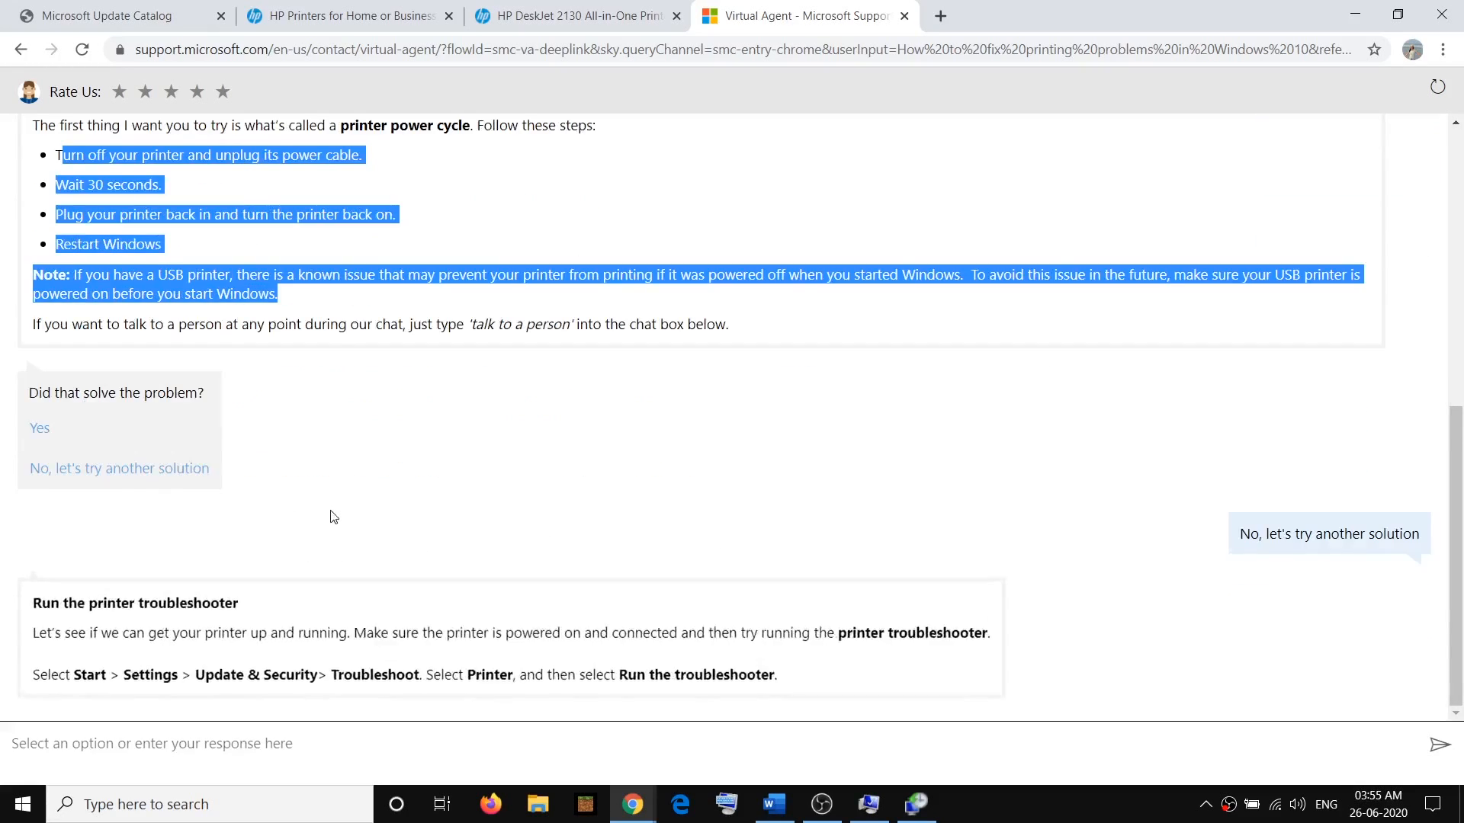
left_click_drag(44, 460, 801, 536)
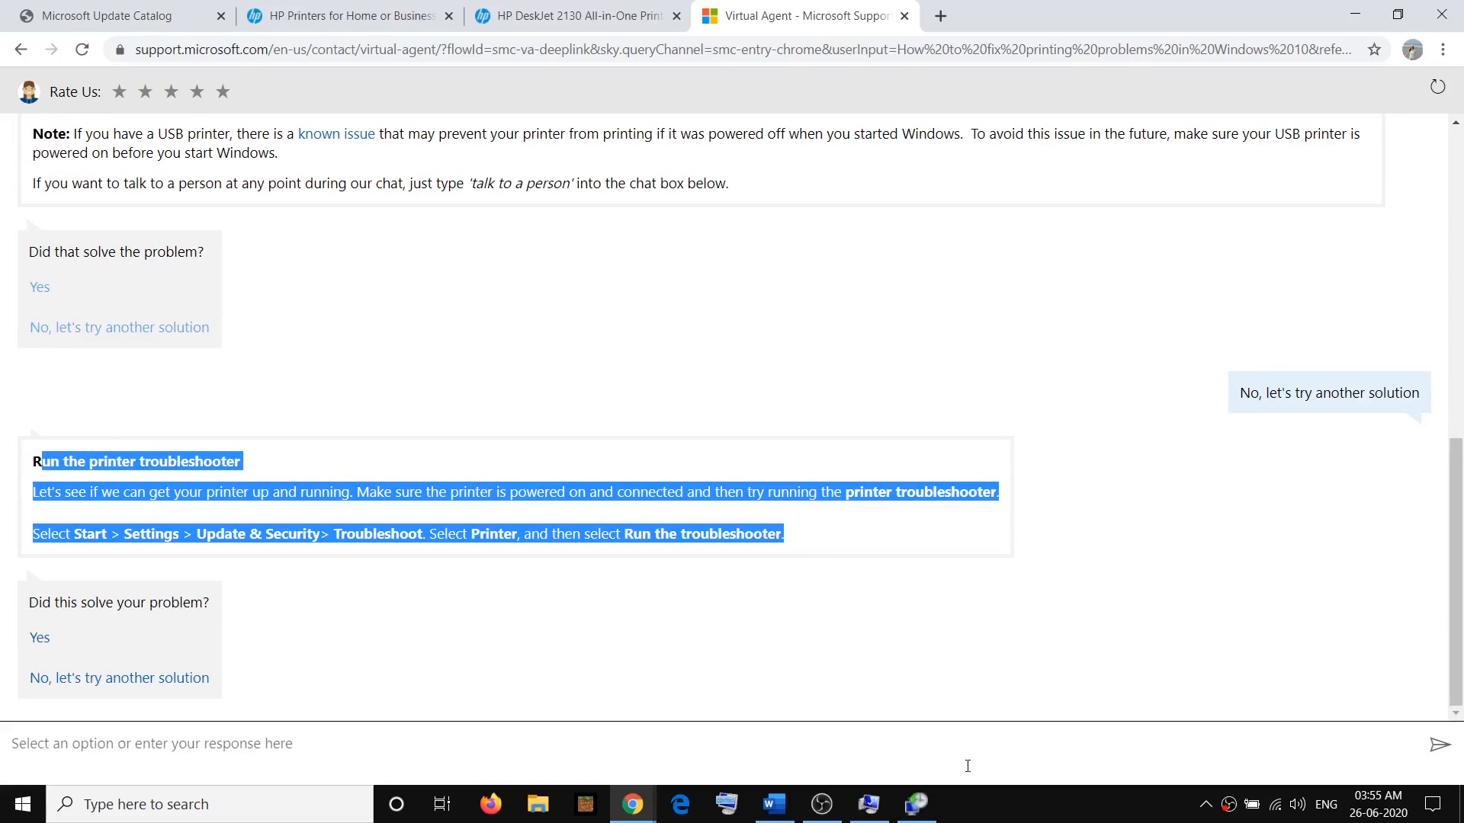
left_click(774, 804)
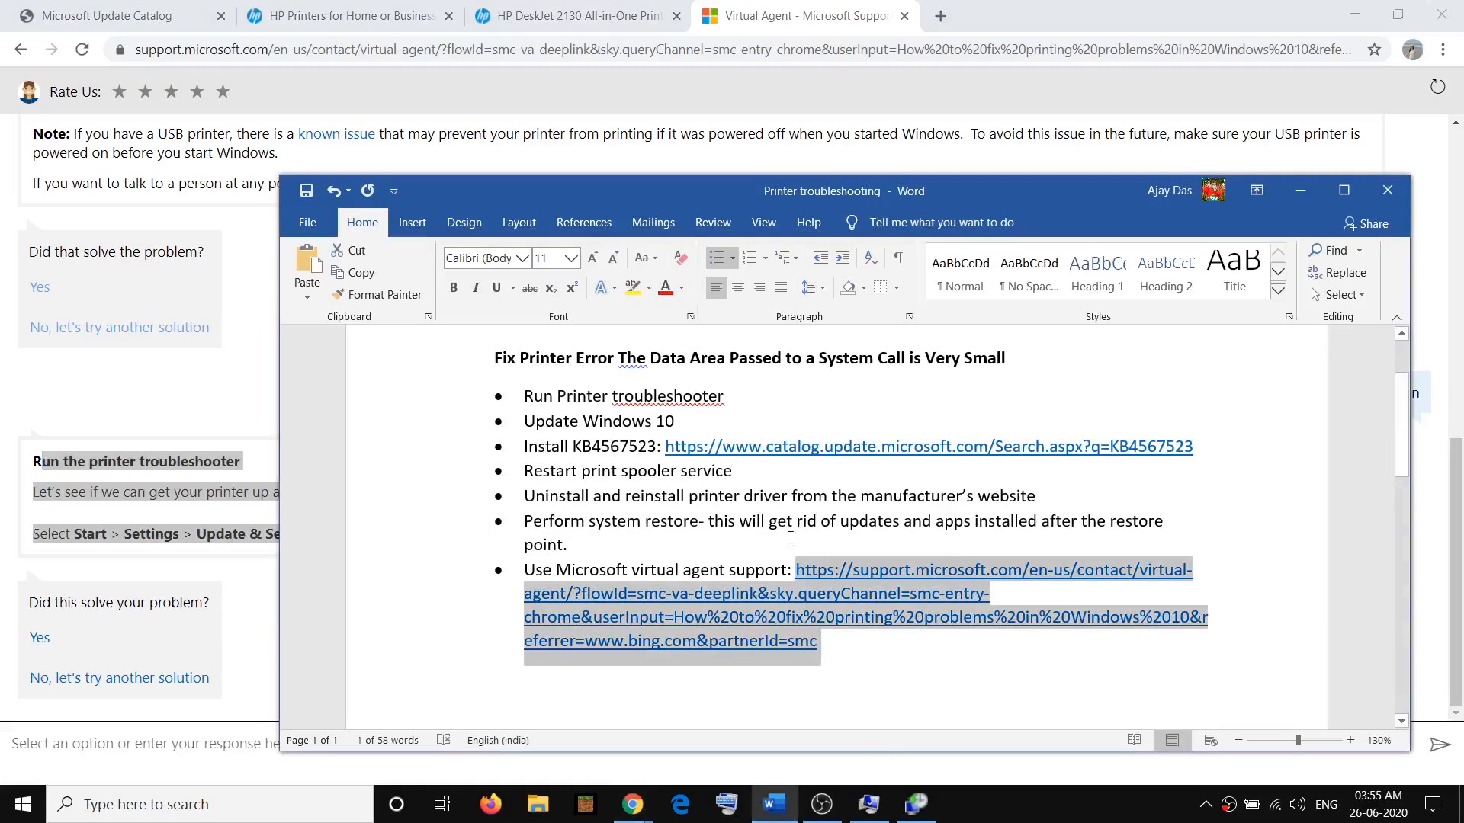
left_click(719, 398)
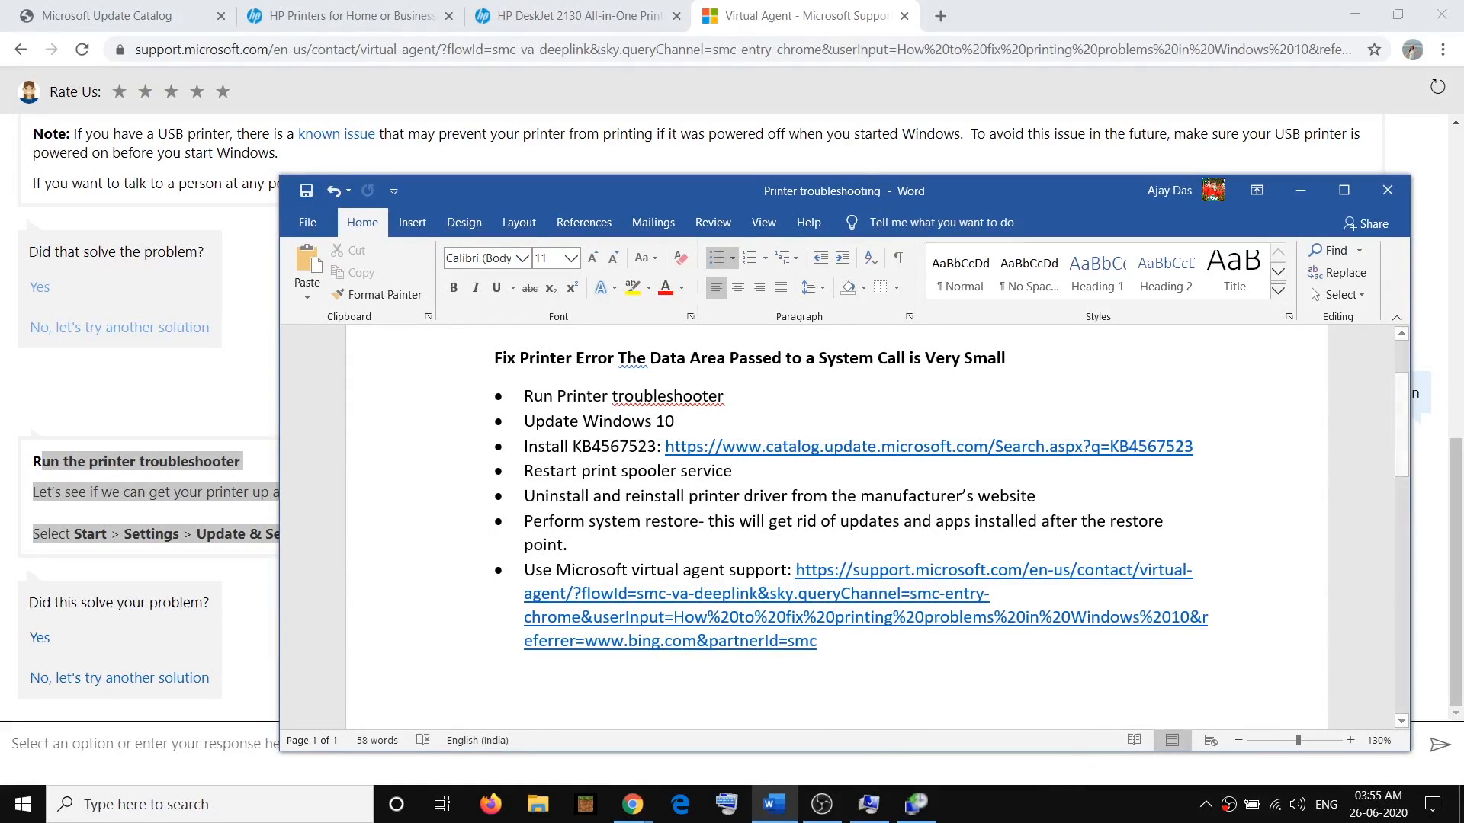